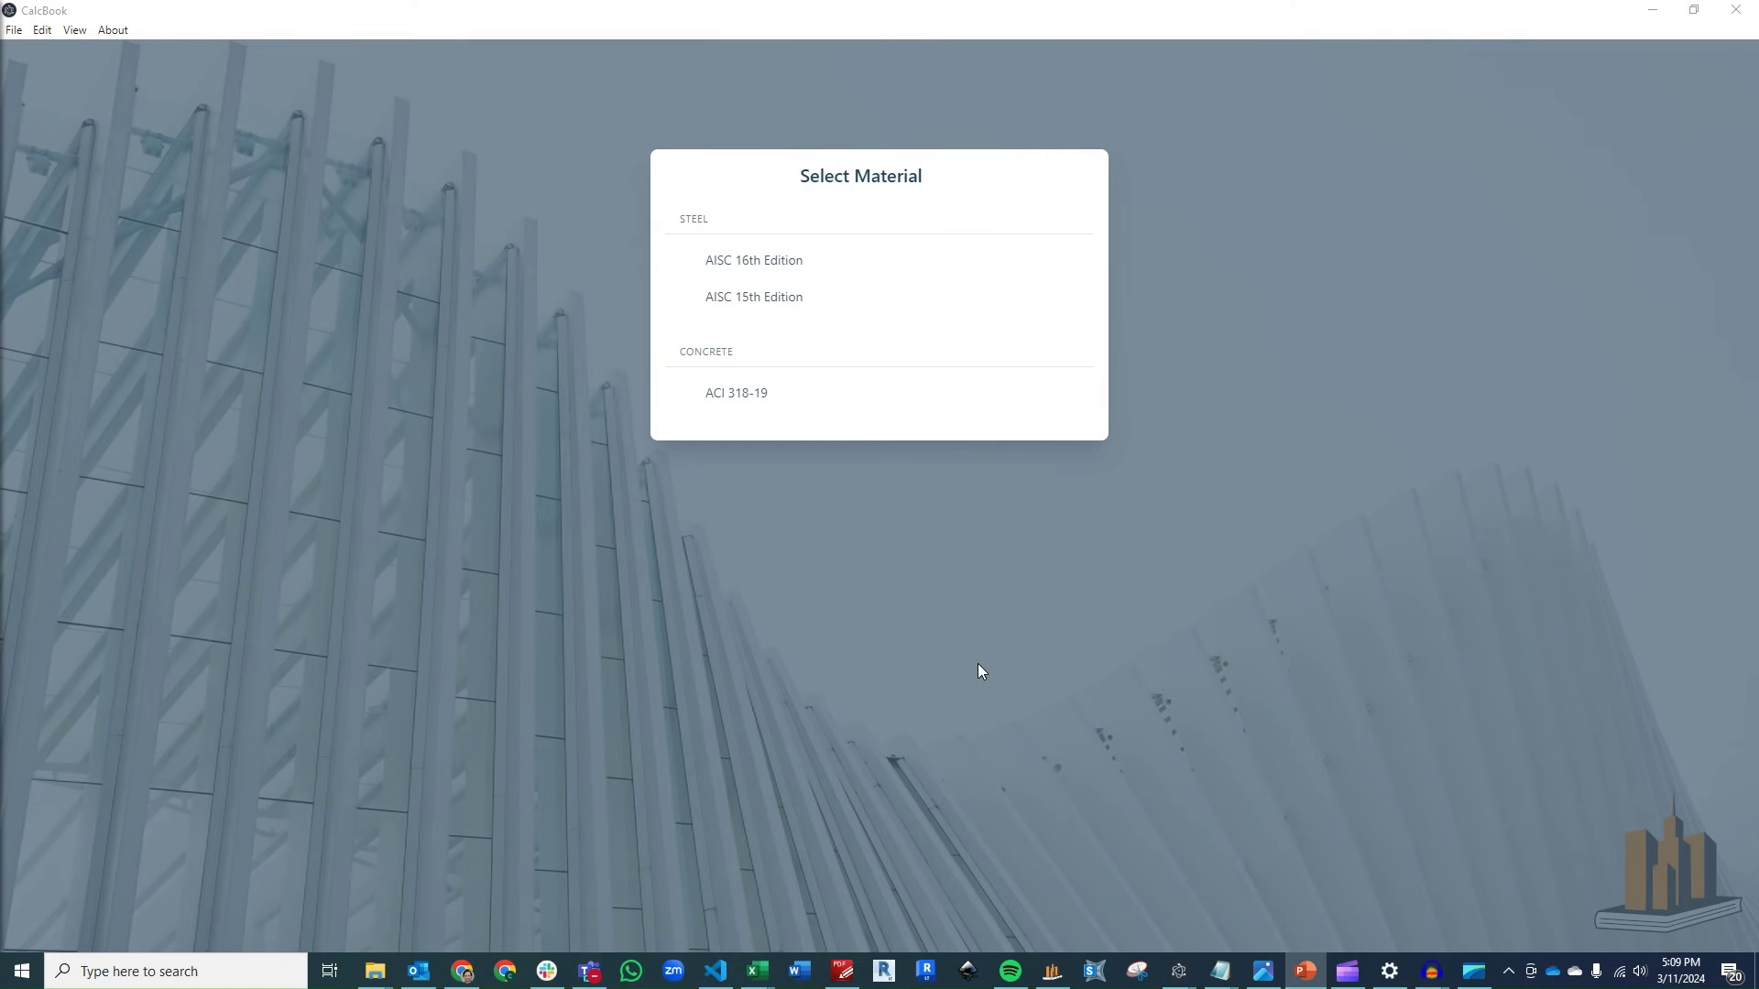
# Step: Start a new Welded Gusset calculation under AISC 16th Edition Steel Connection Design
pyautogui.click(816, 267)
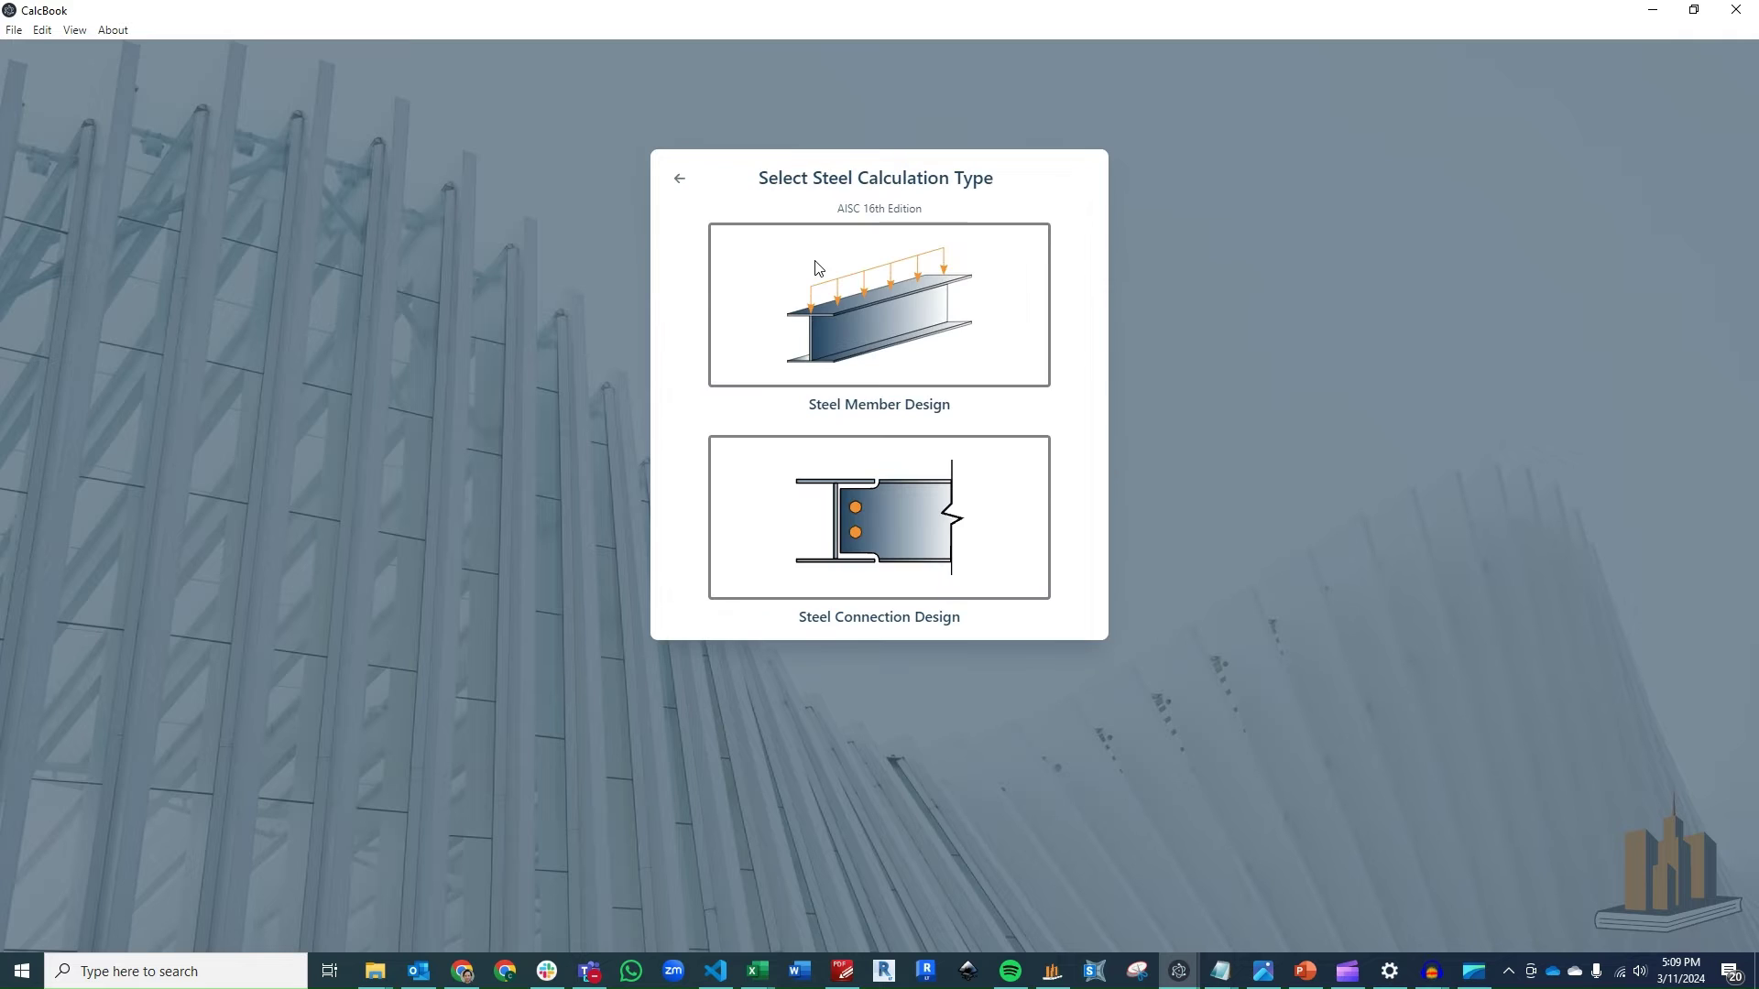
pyautogui.click(924, 528)
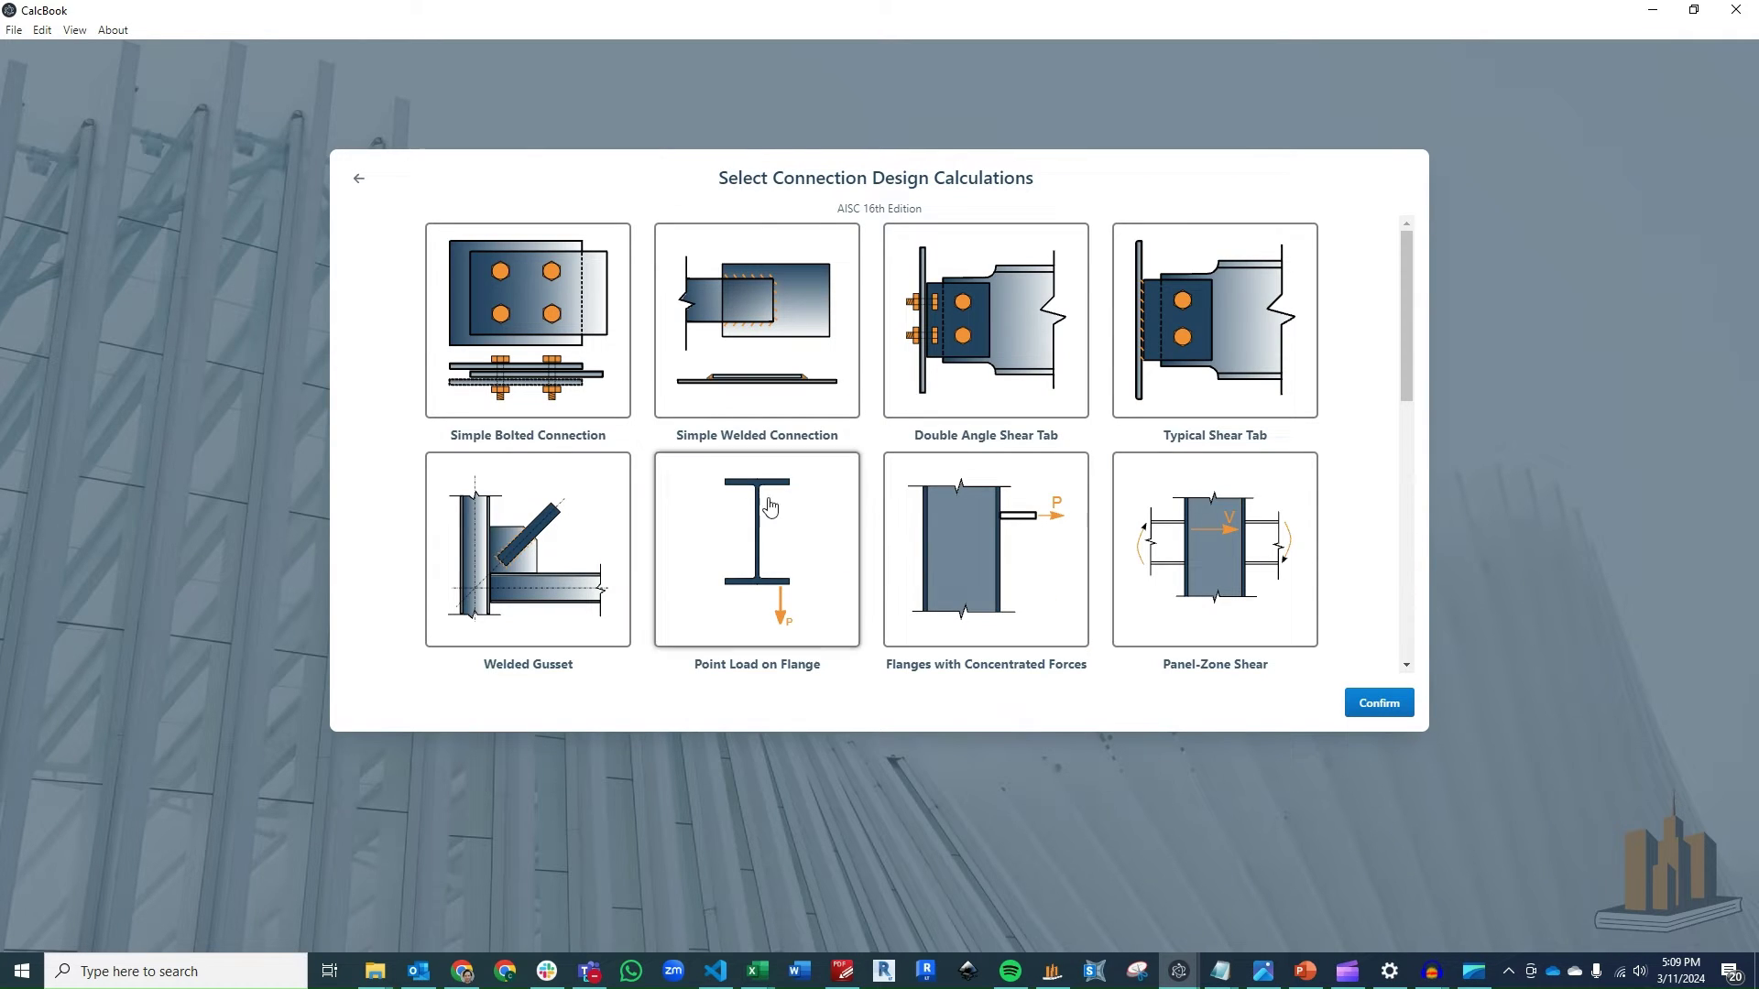
pyautogui.click(550, 538)
pyautogui.click(1394, 705)
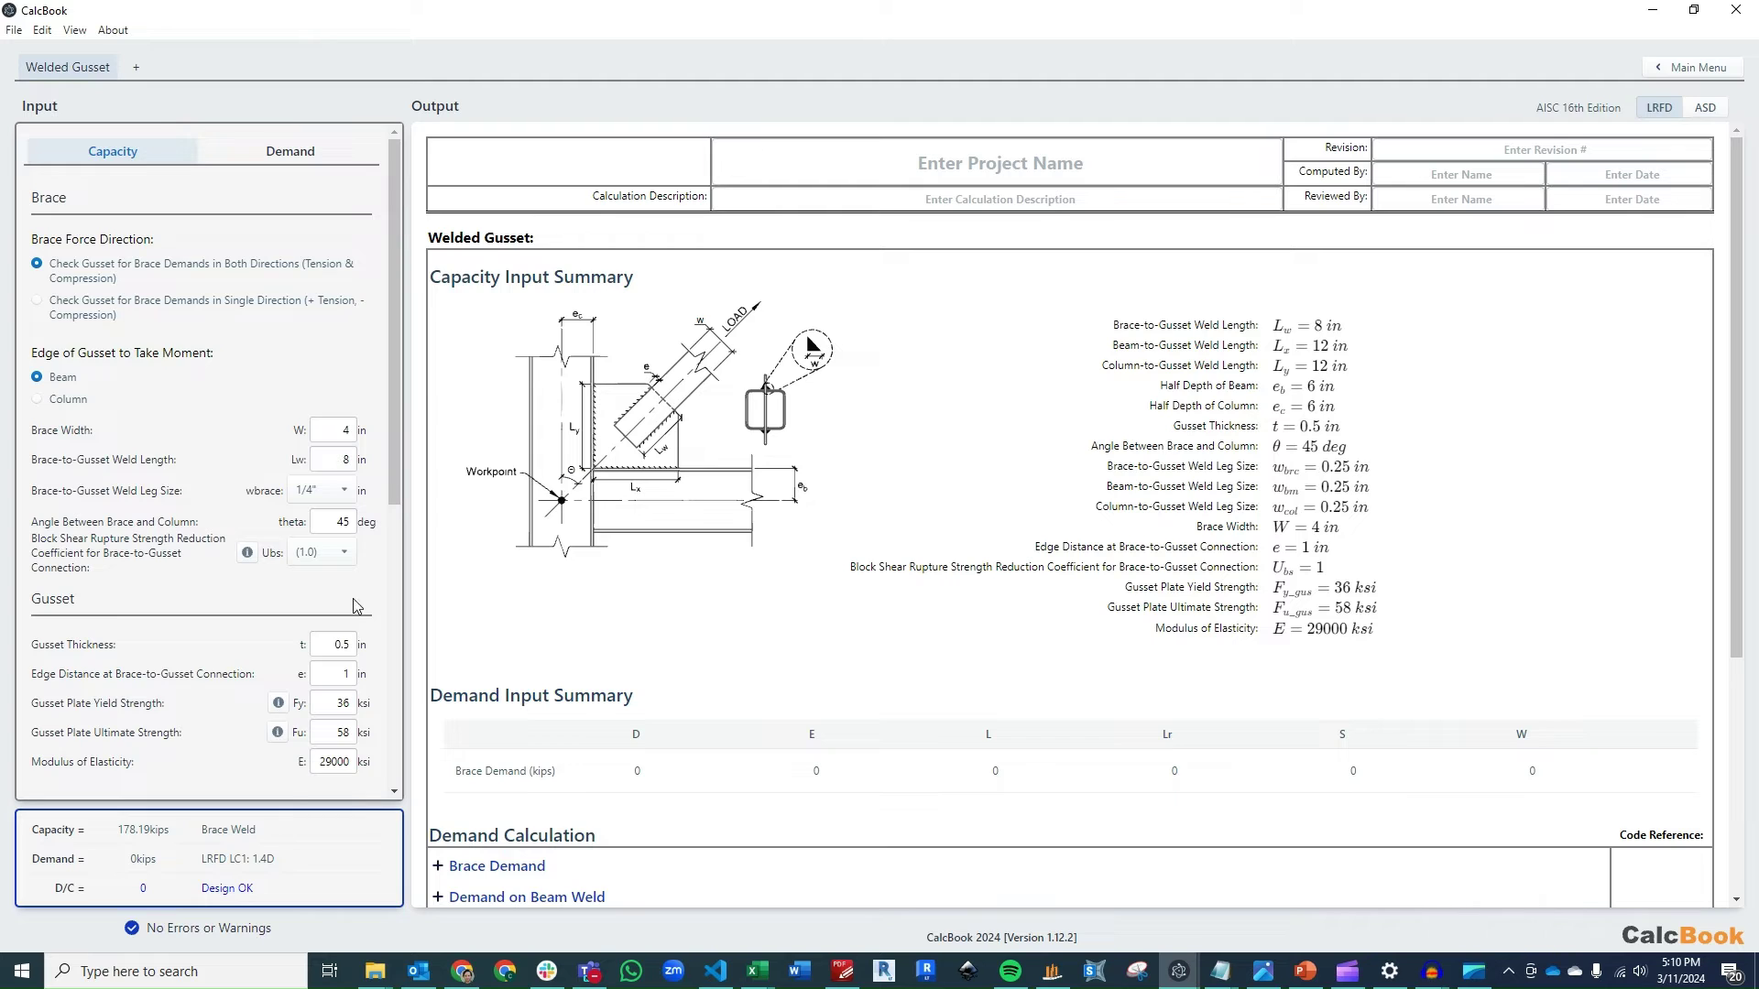
# Step: Set brace width W to 6 in, leaving the brace weld length at 8 in
pyautogui.doubleClick(354, 423)
pyautogui.doubleClick(335, 460)
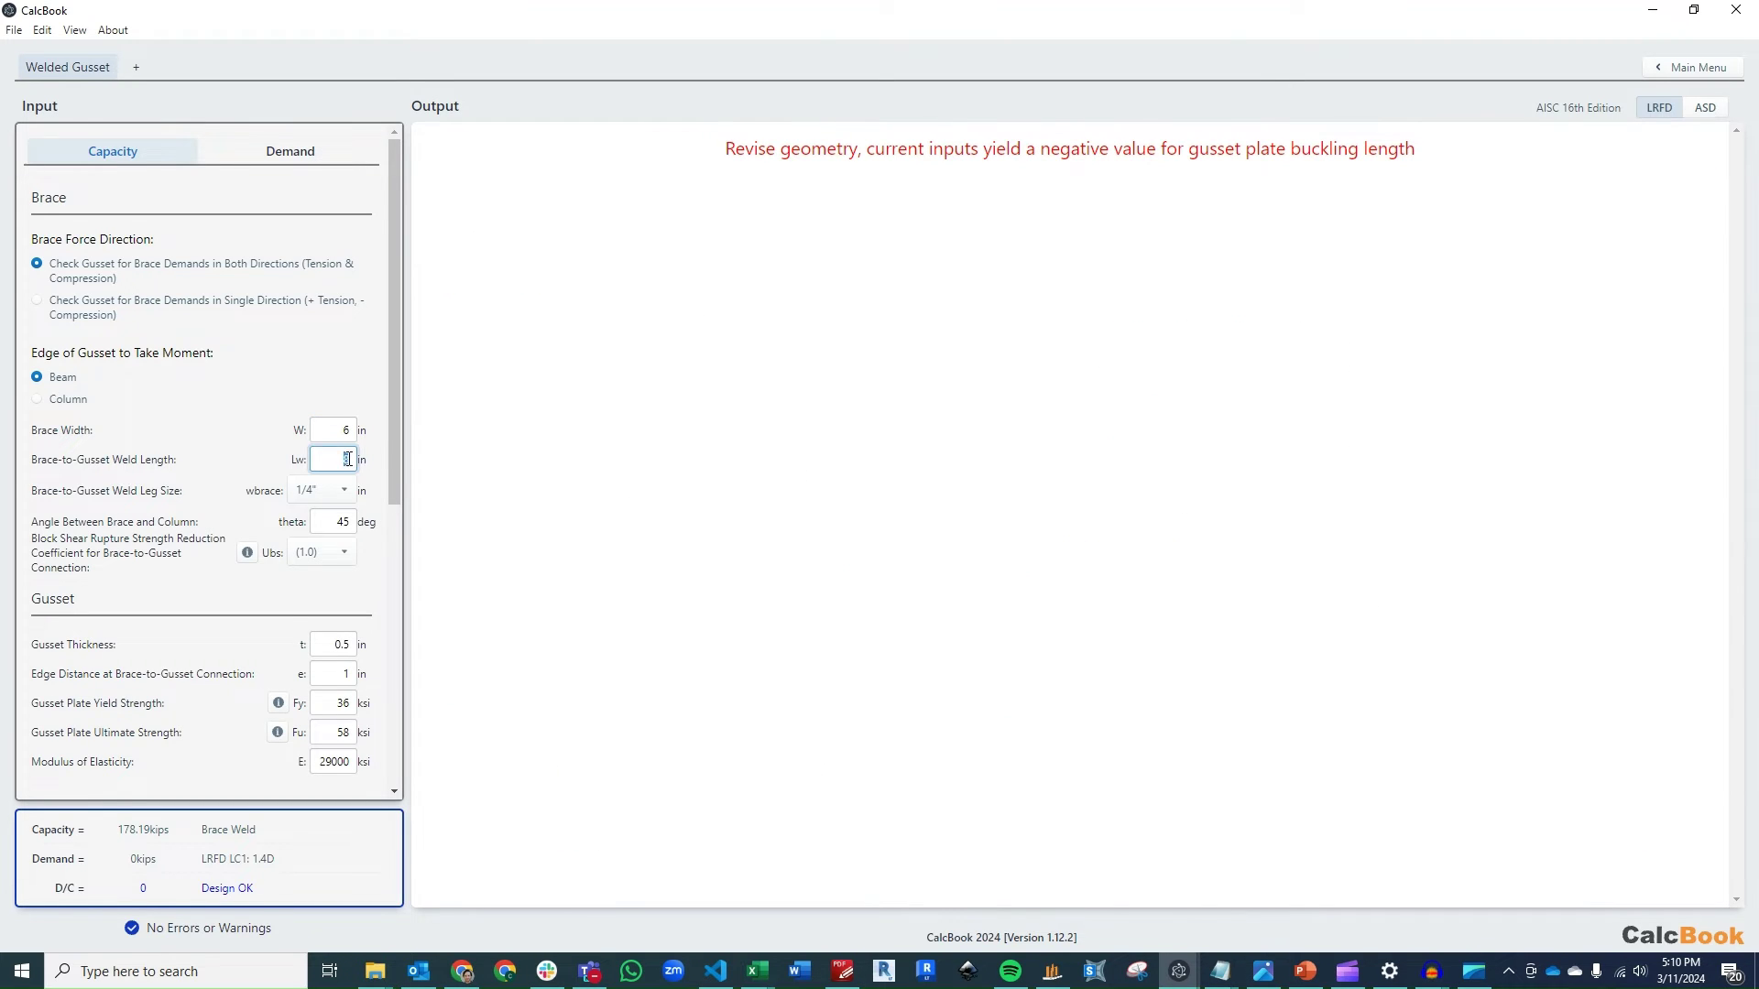
pyautogui.press('Tab')
pyautogui.moveTo(398, 195); pyautogui.dragTo(398, 273)
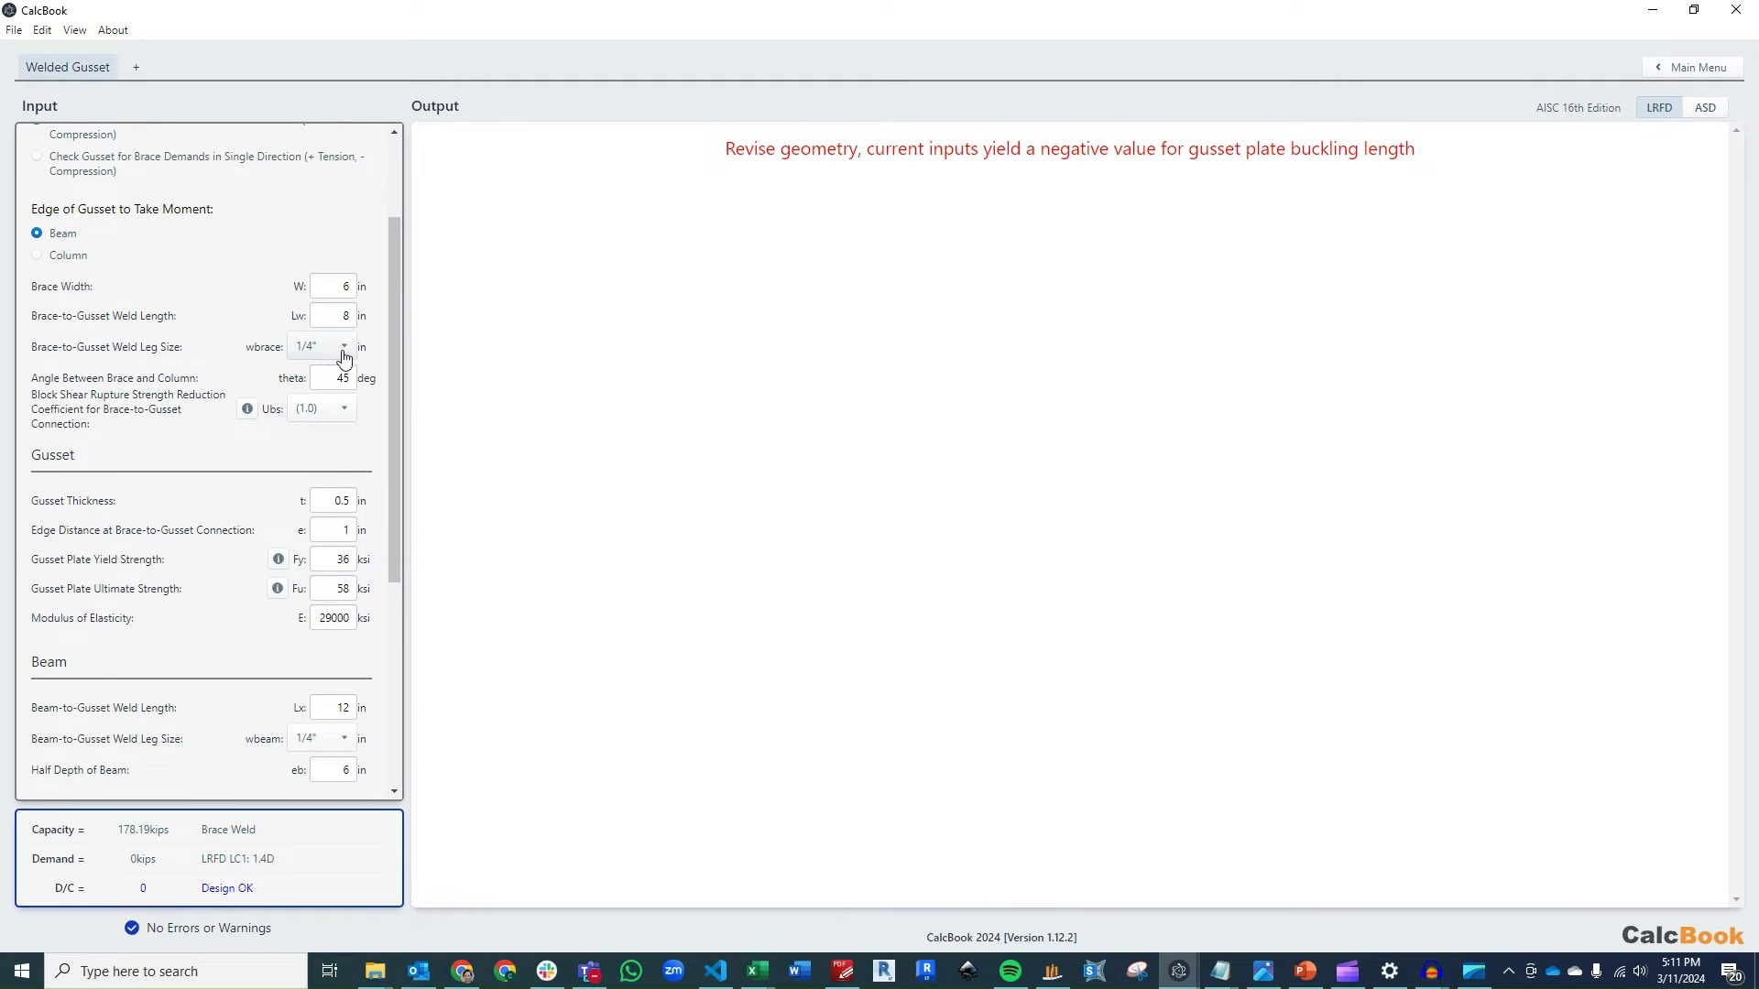
# Step: Change the brace angle theta from 45 to 46.4 degrees and check the Ubs explanation
pyautogui.click(333, 379)
pyautogui.moveTo(333, 379); pyautogui.dragTo(409, 392)
pyautogui.write('46.4')
pyautogui.click(305, 445)
pyautogui.click(244, 410)
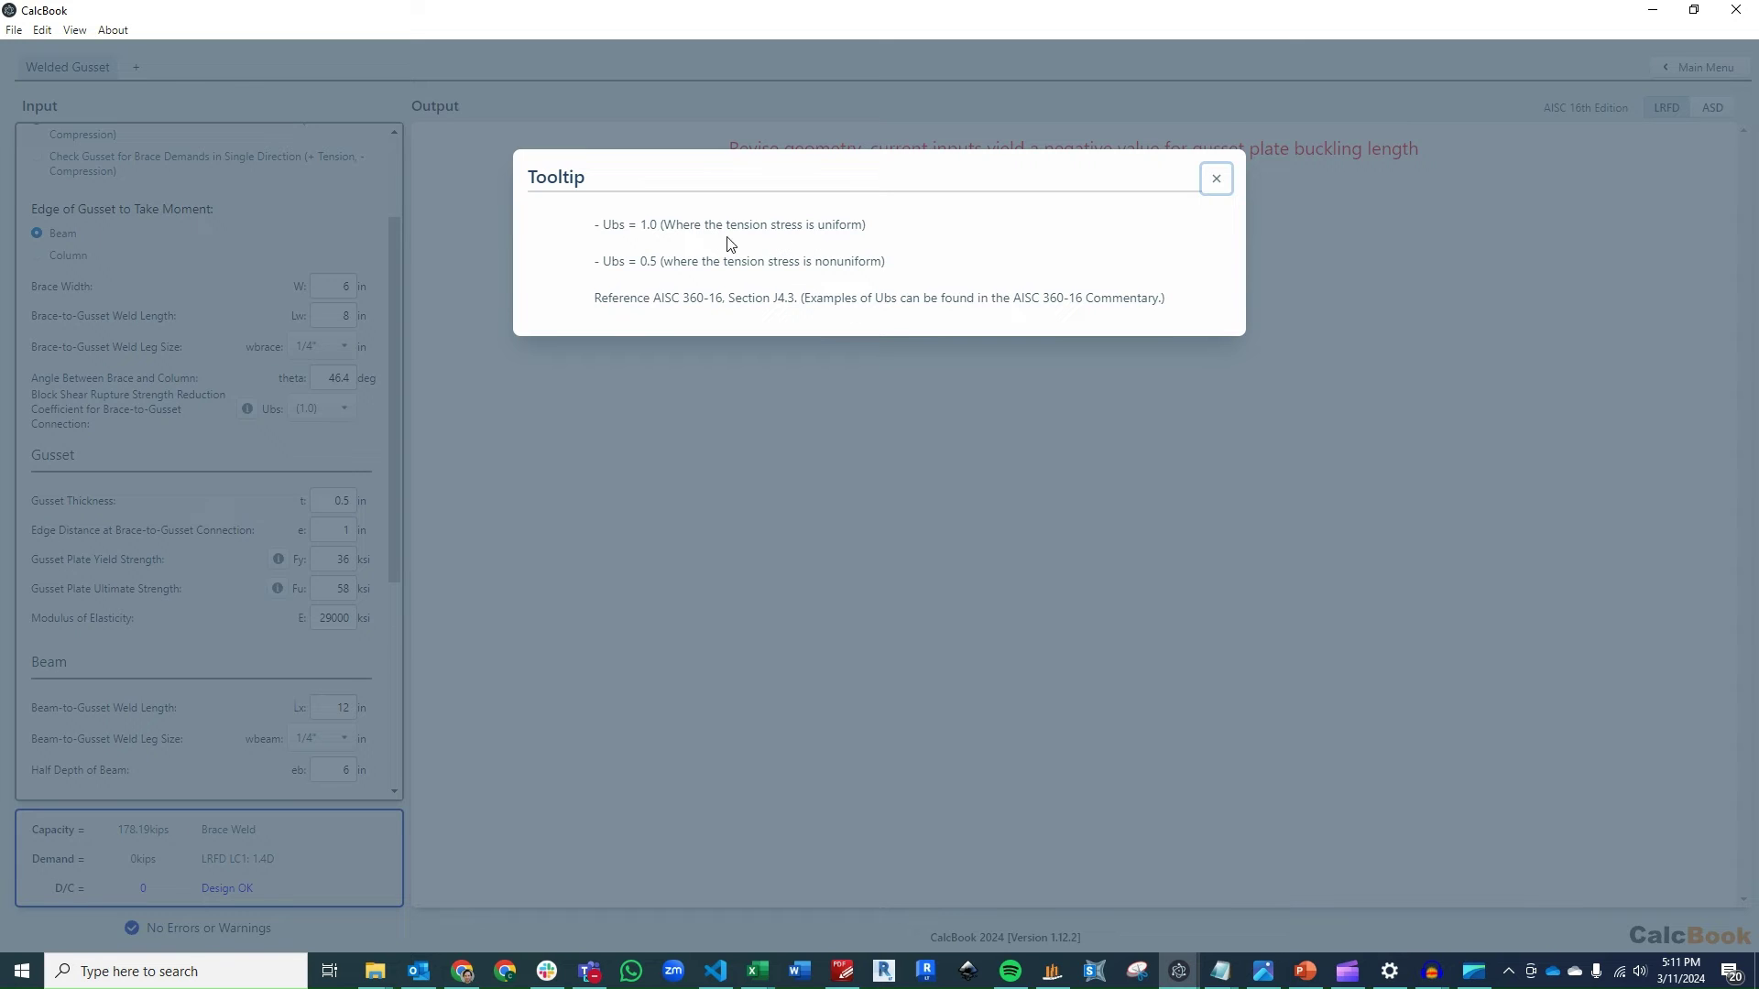
pyautogui.click(262, 448)
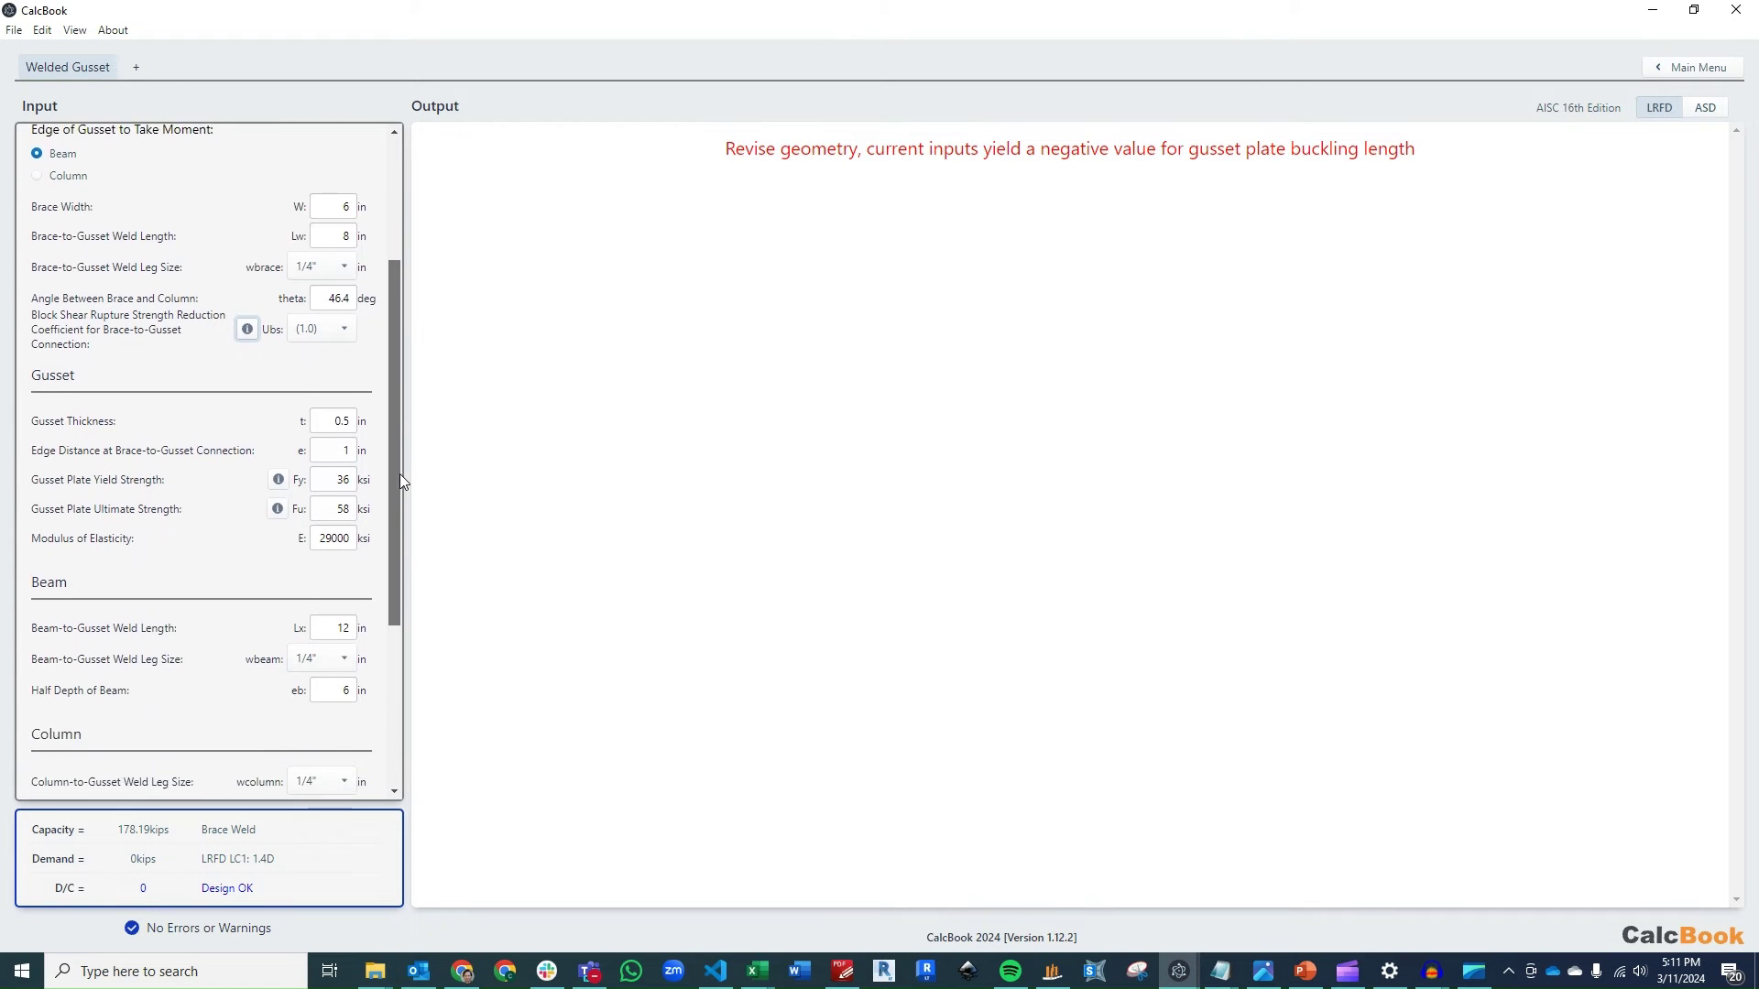
# Step: Set beam weld length Lx to 20 in and half beam depth eb to 8.2 in
pyautogui.scroll(-1, 342, 451)
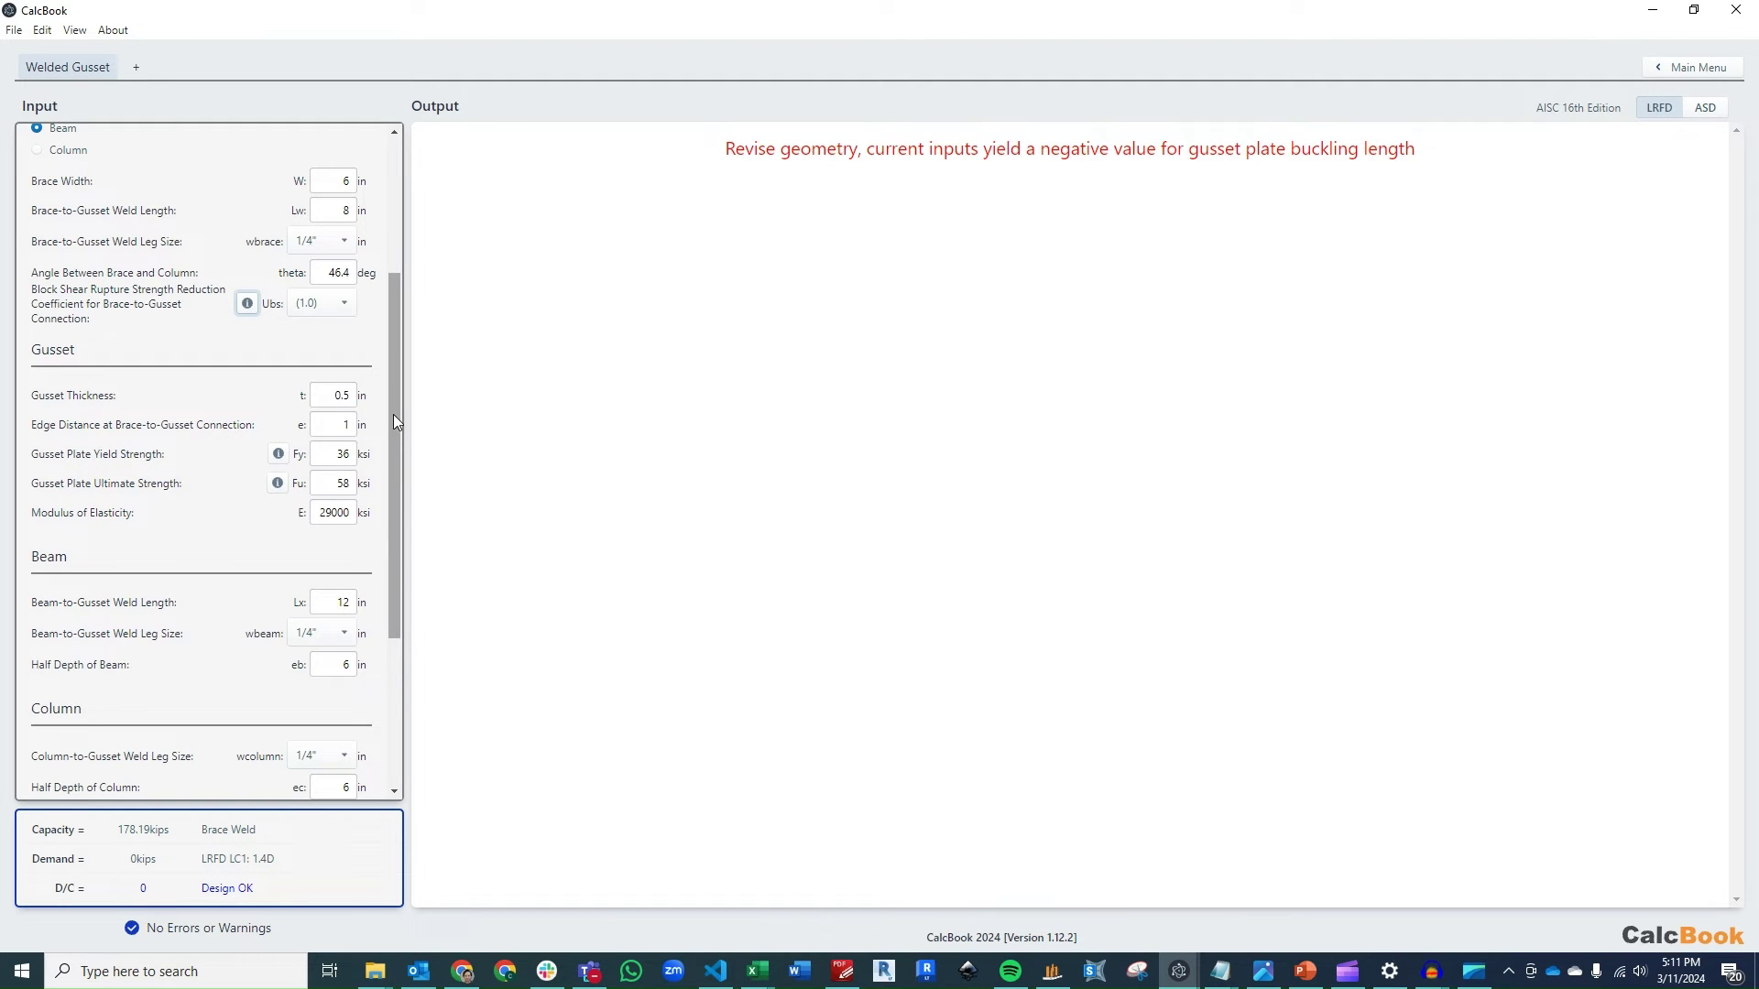
pyautogui.moveTo(393, 395); pyautogui.dragTo(395, 470)
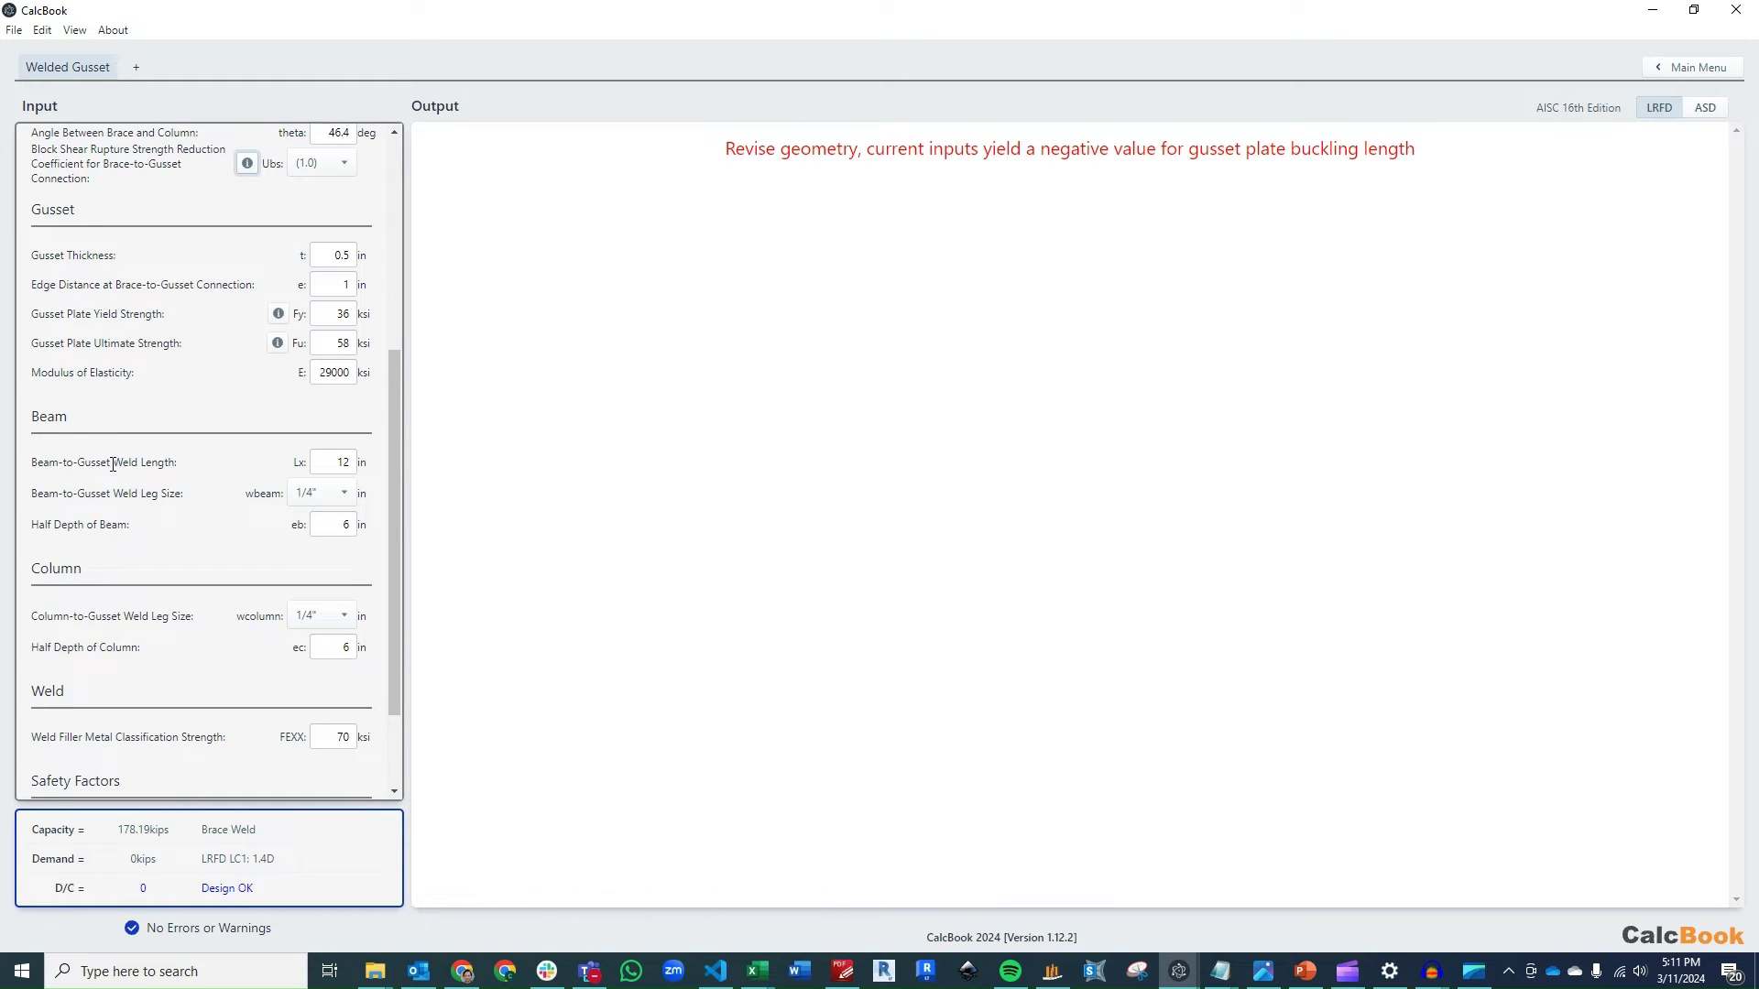
pyautogui.doubleClick(334, 462)
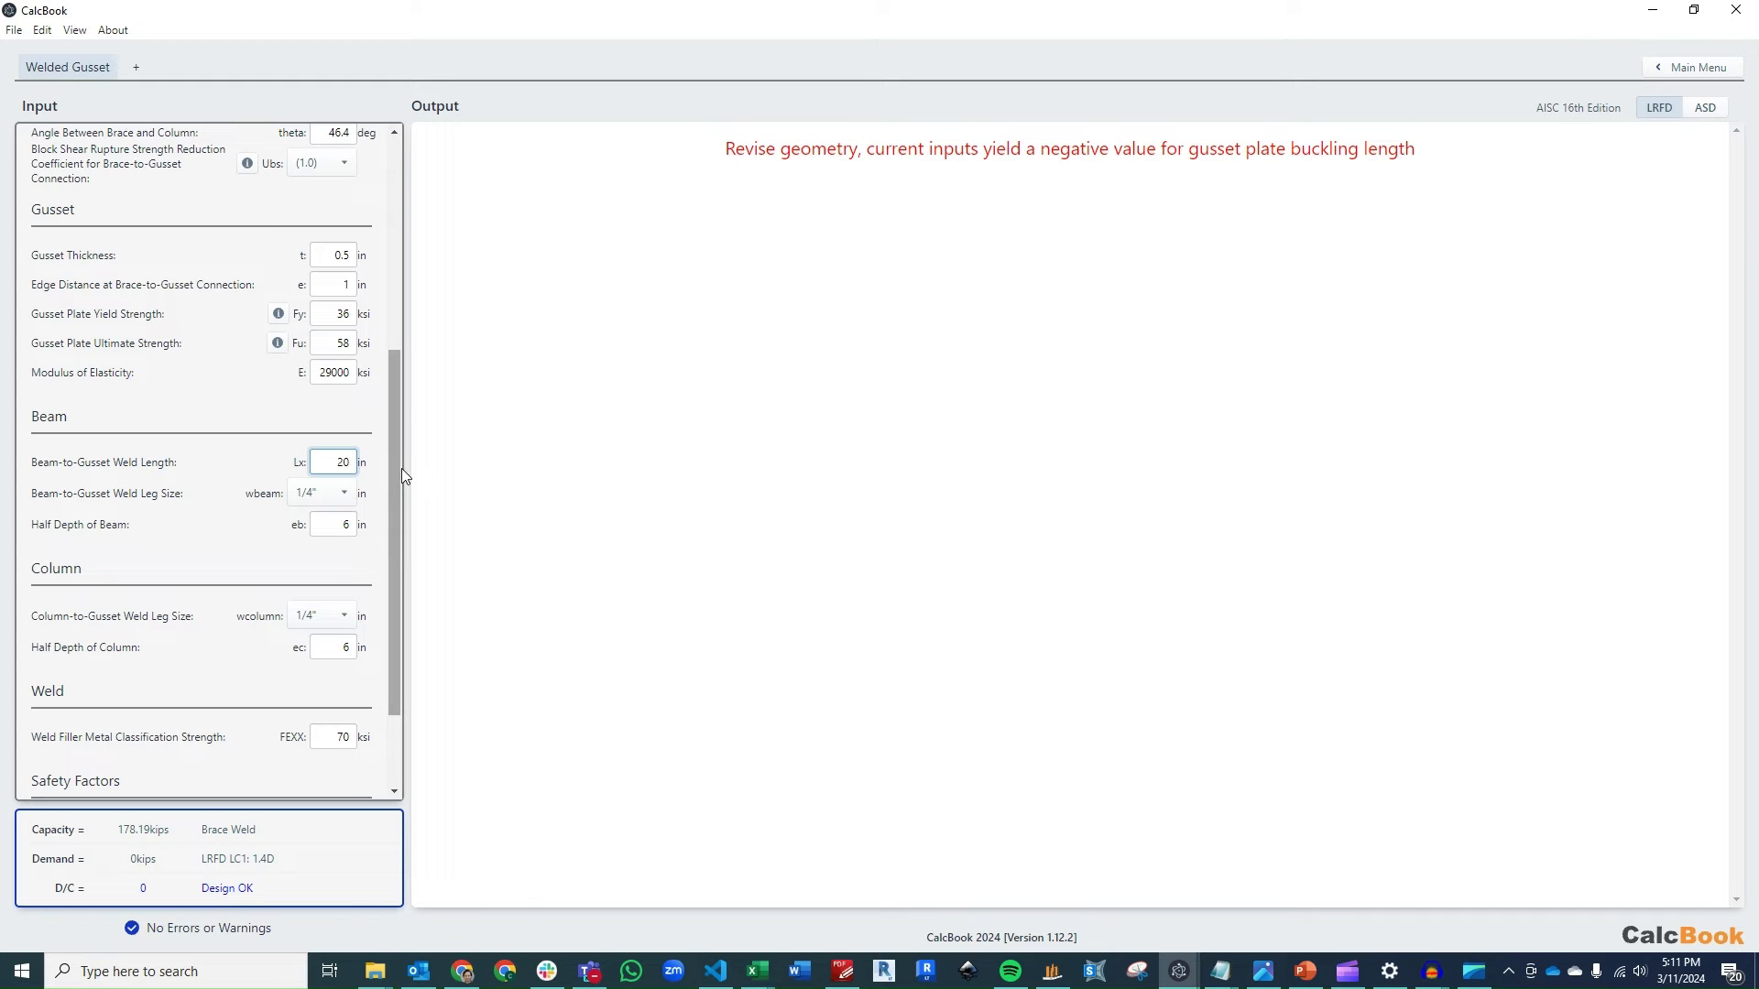
pyautogui.click(363, 543)
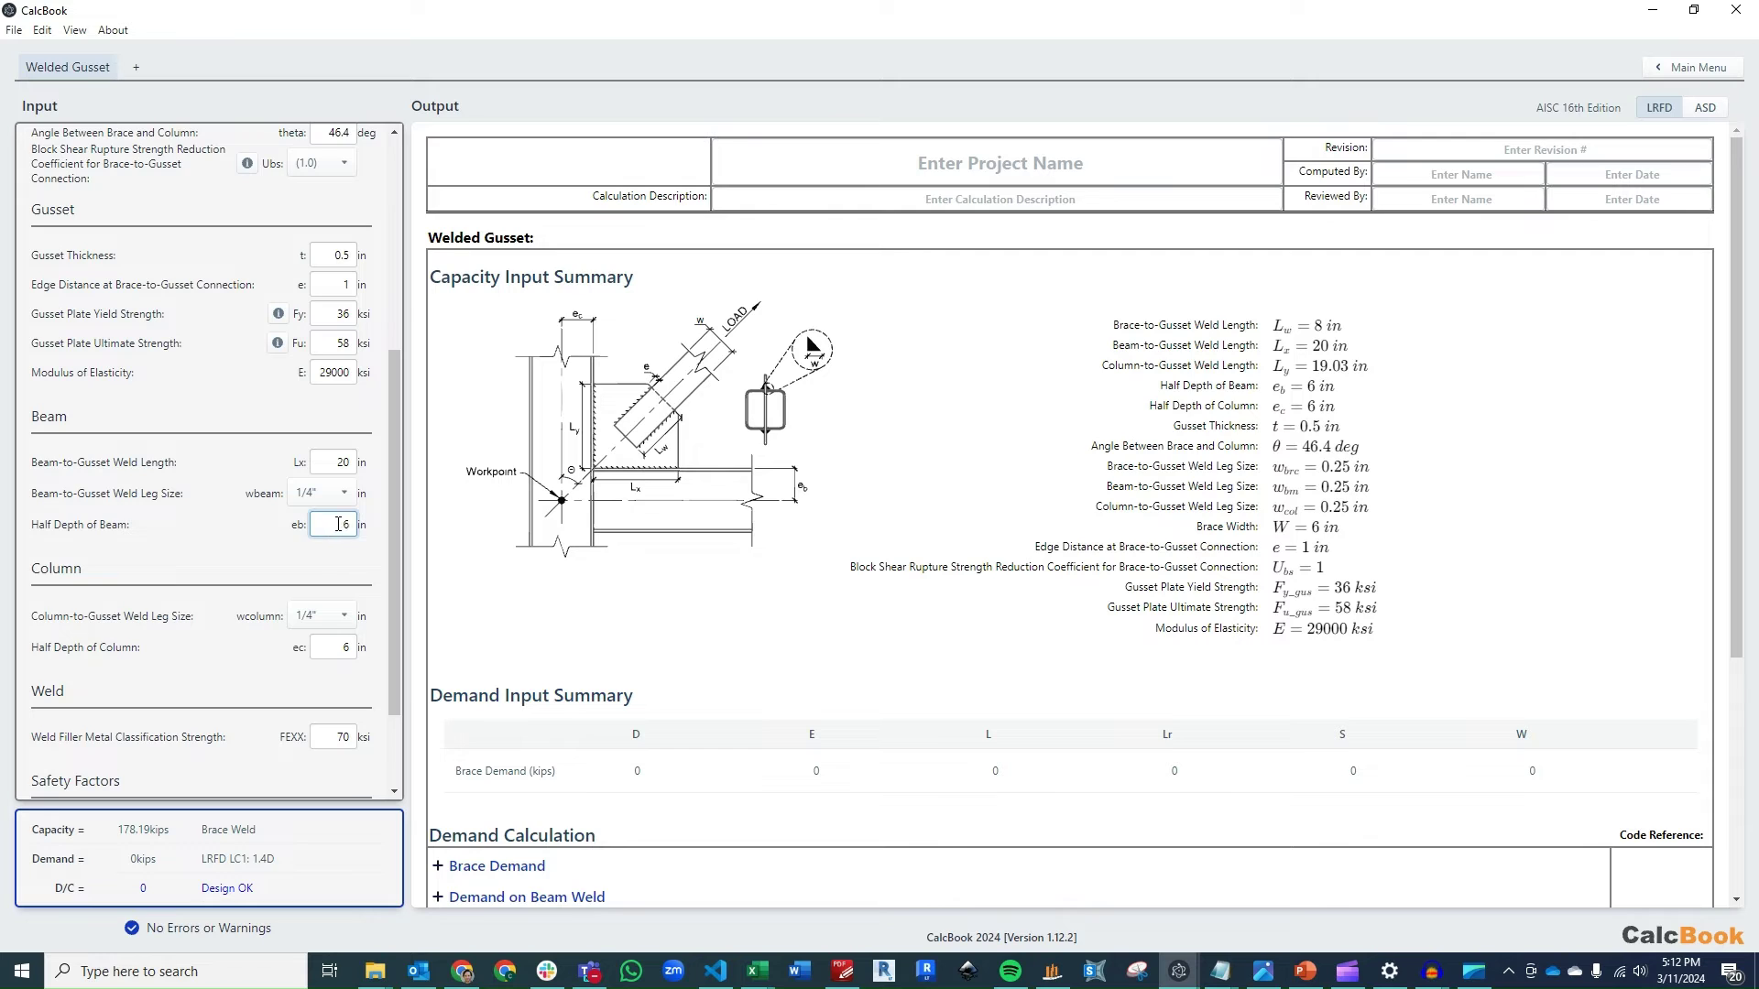
pyautogui.moveTo(337, 524); pyautogui.dragTo(375, 526)
pyautogui.click(331, 641)
# Step: Set half column depth ec to 6.05 in and review the updated report
pyautogui.moveTo(330, 641); pyautogui.dragTo(355, 641)
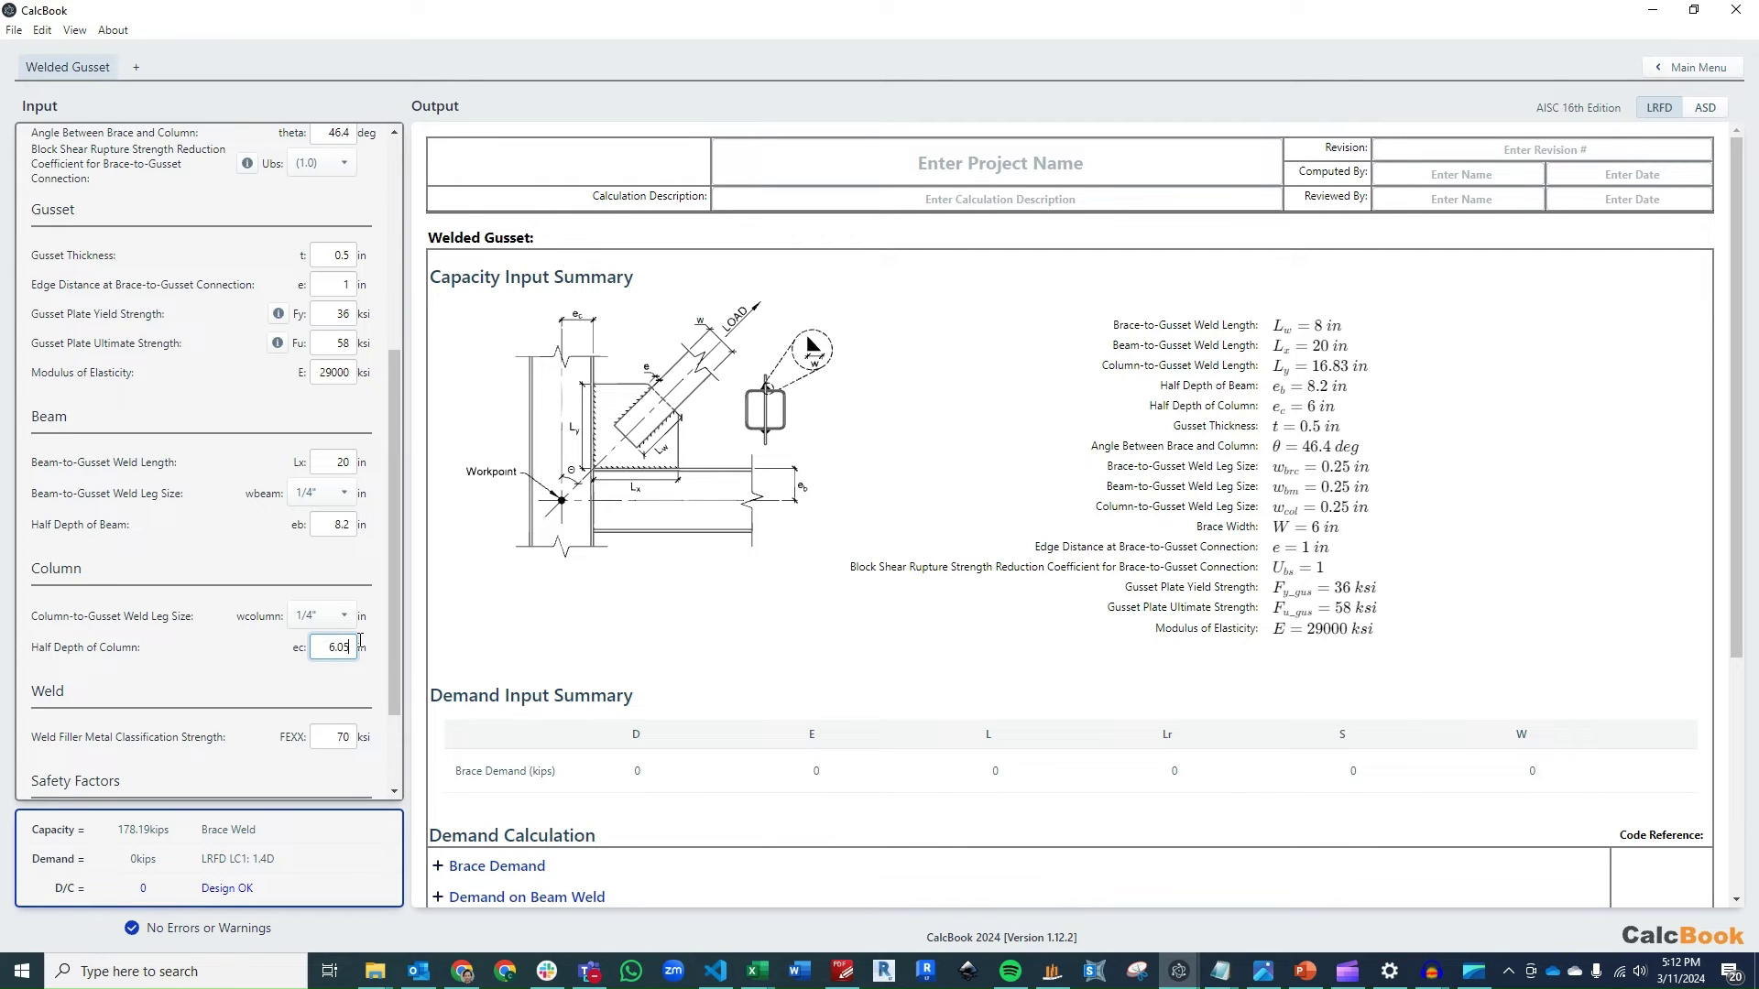
pyautogui.write('6.05')
pyautogui.press('Tab')
pyautogui.moveTo(394, 612); pyautogui.dragTo(388, 657)
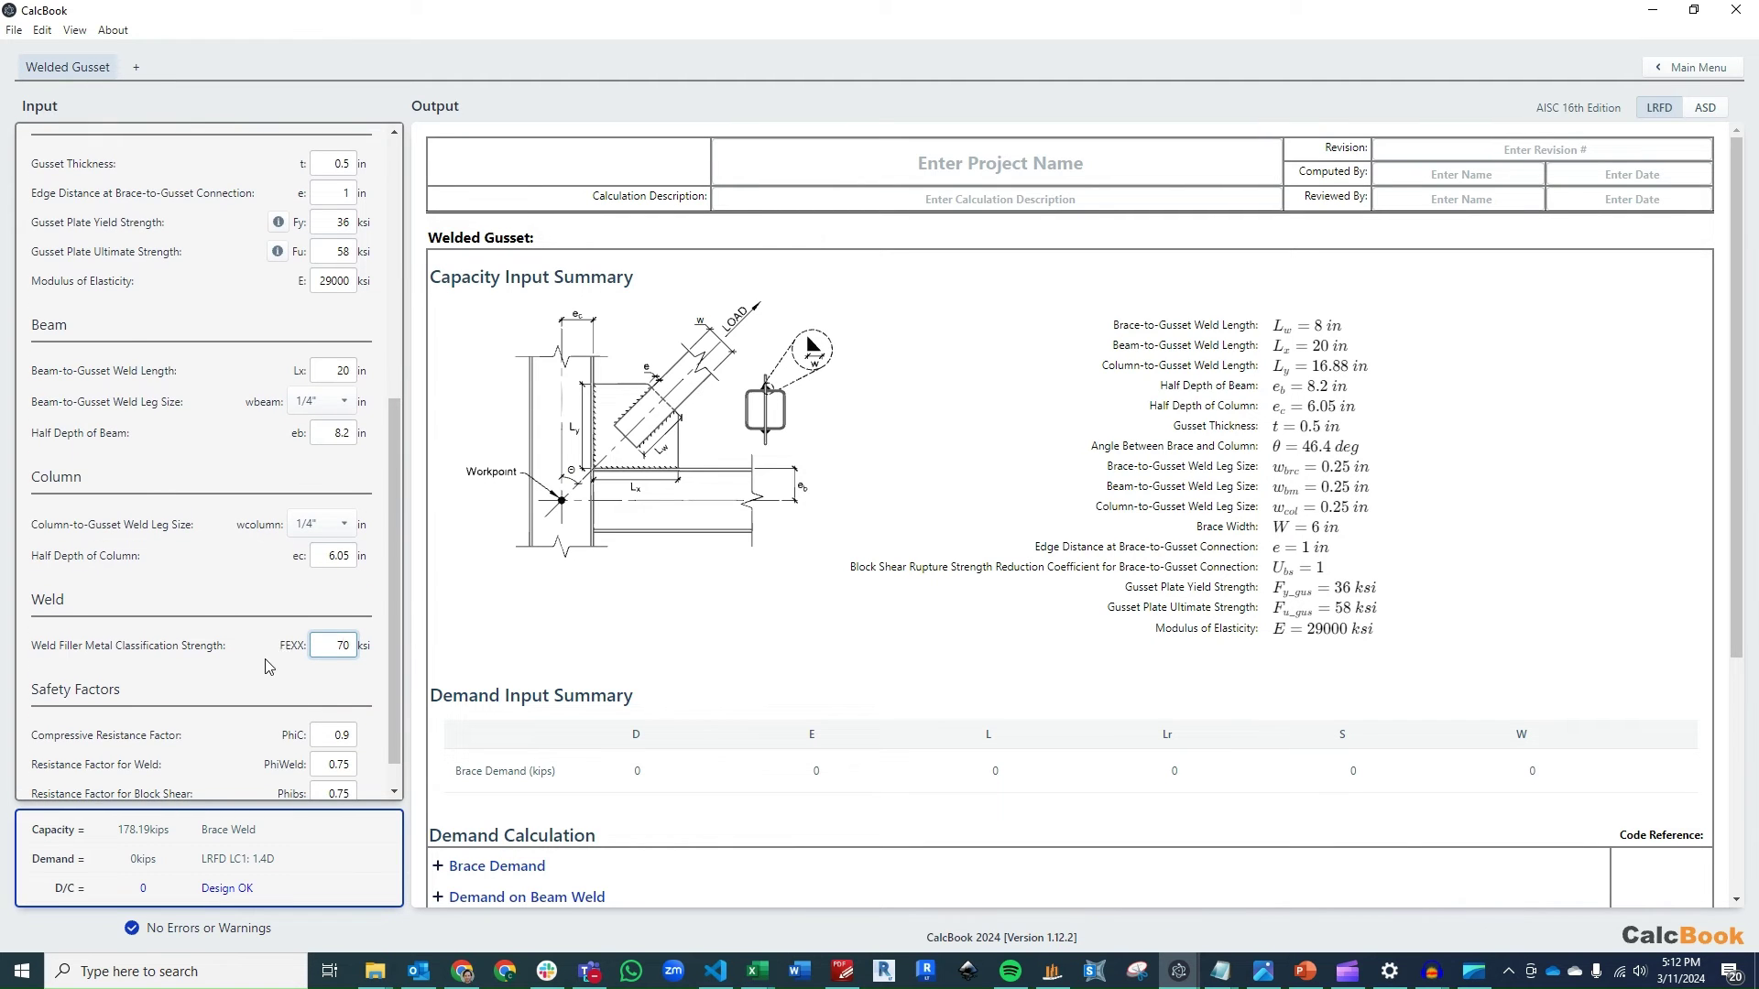
pyautogui.scroll(-1, 392, 625)
pyautogui.scroll(-1, 392, 624)
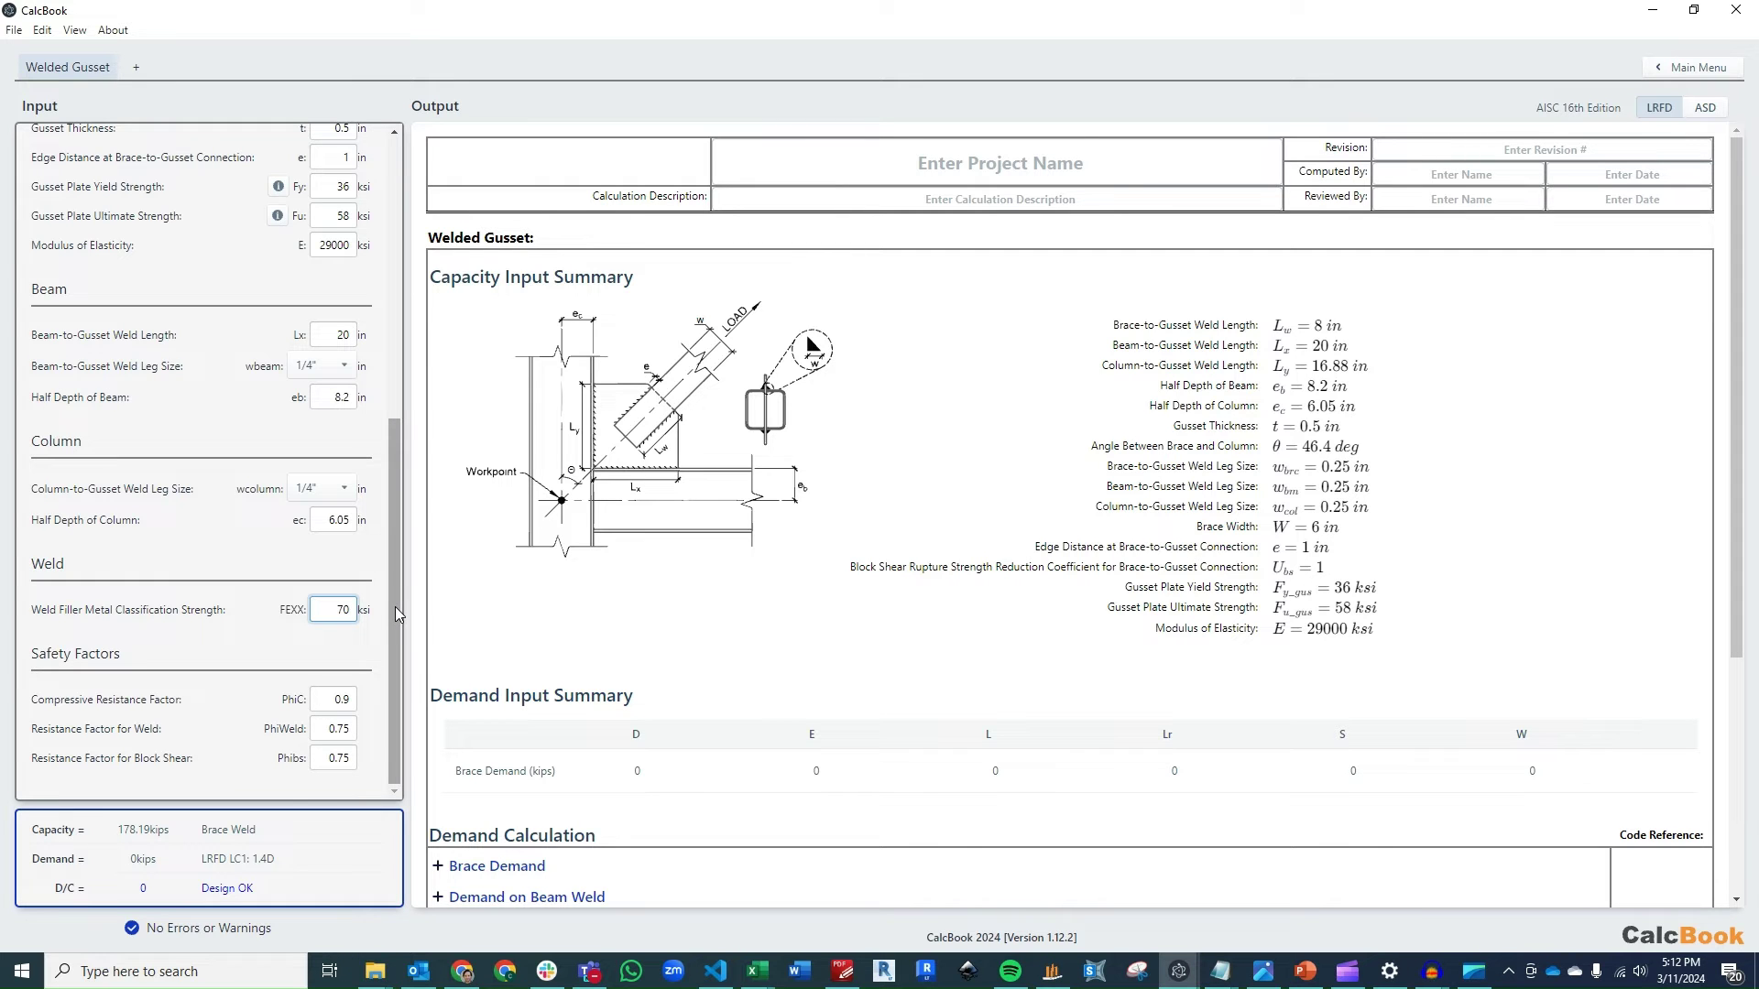
pyautogui.moveTo(394, 607); pyautogui.dragTo(413, 227)
# Step: Use no load combinations with a 75 kip design load P, giving D/C 0.42
pyautogui.click(285, 154)
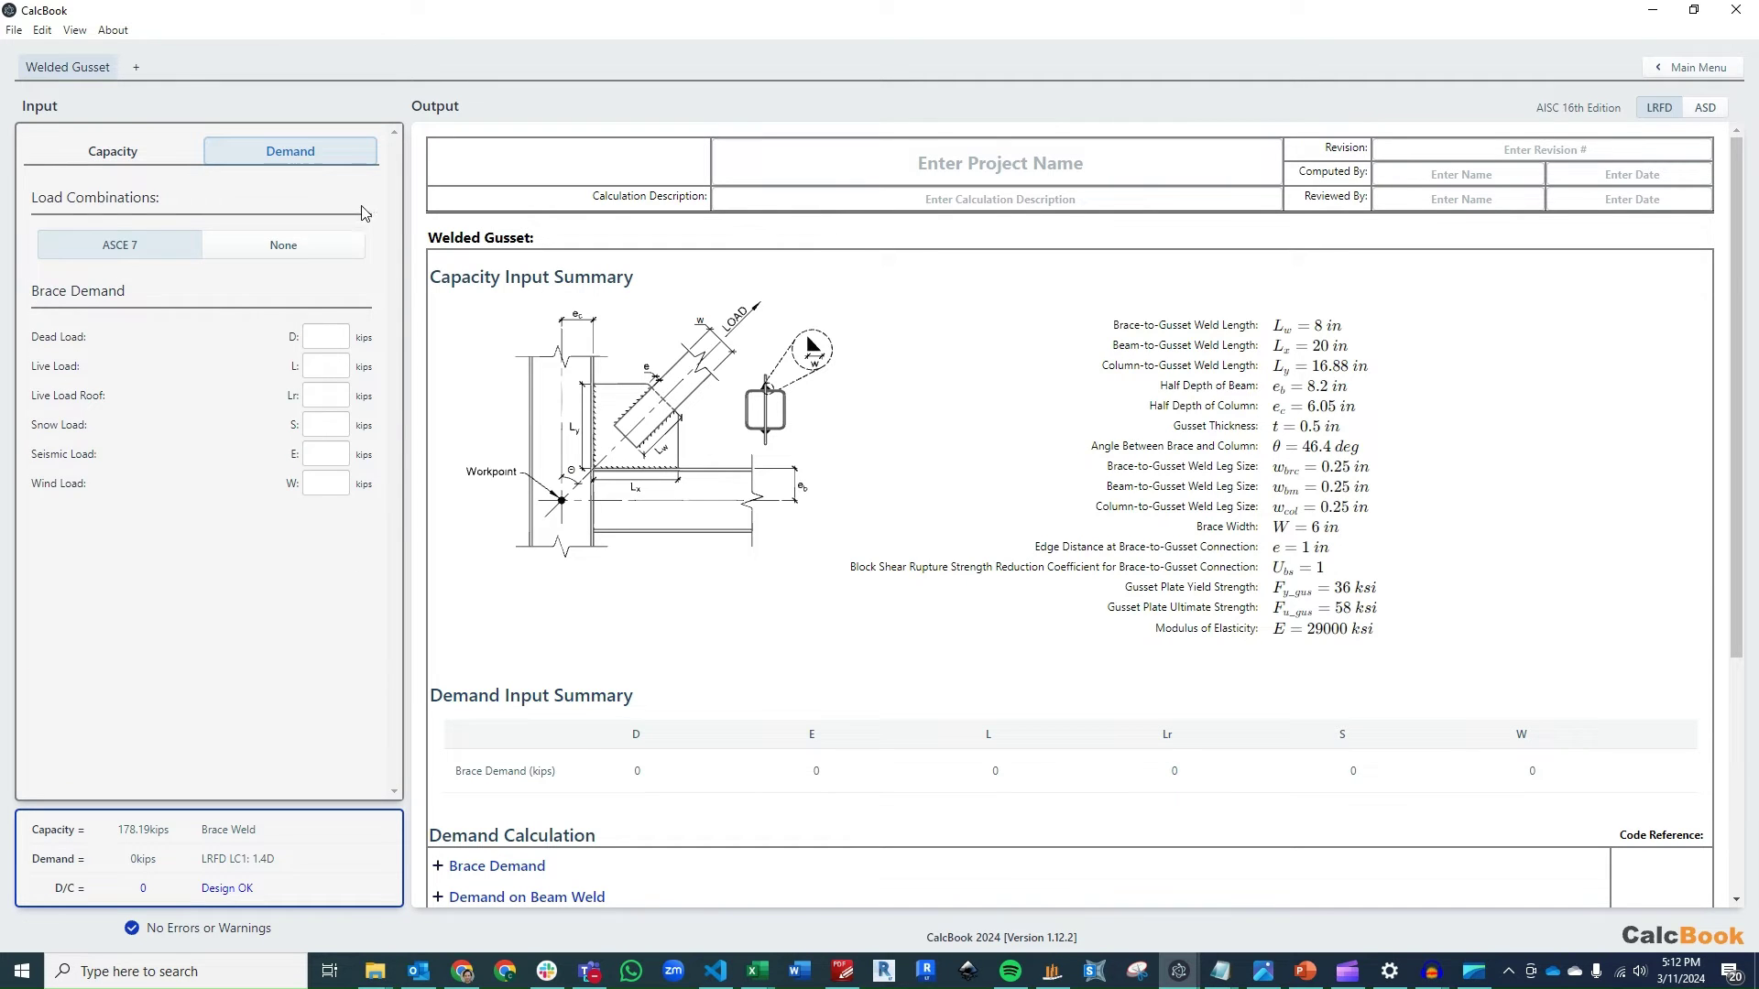
pyautogui.click(306, 246)
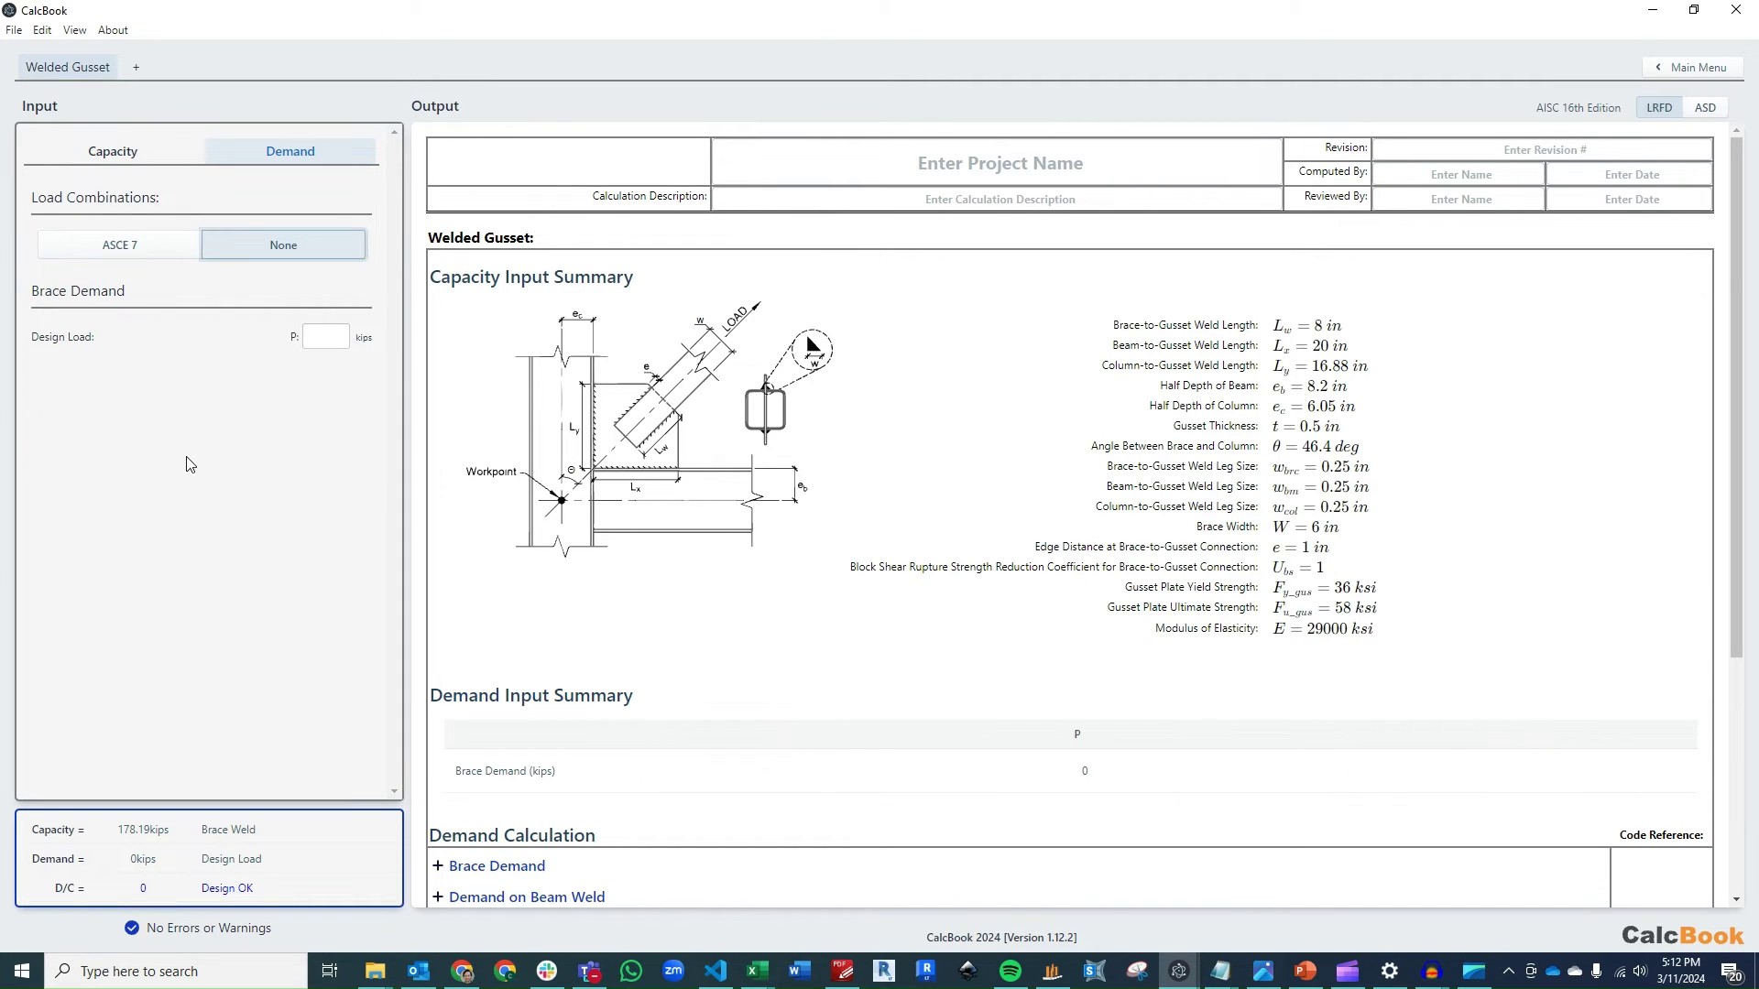
pyautogui.click(313, 341)
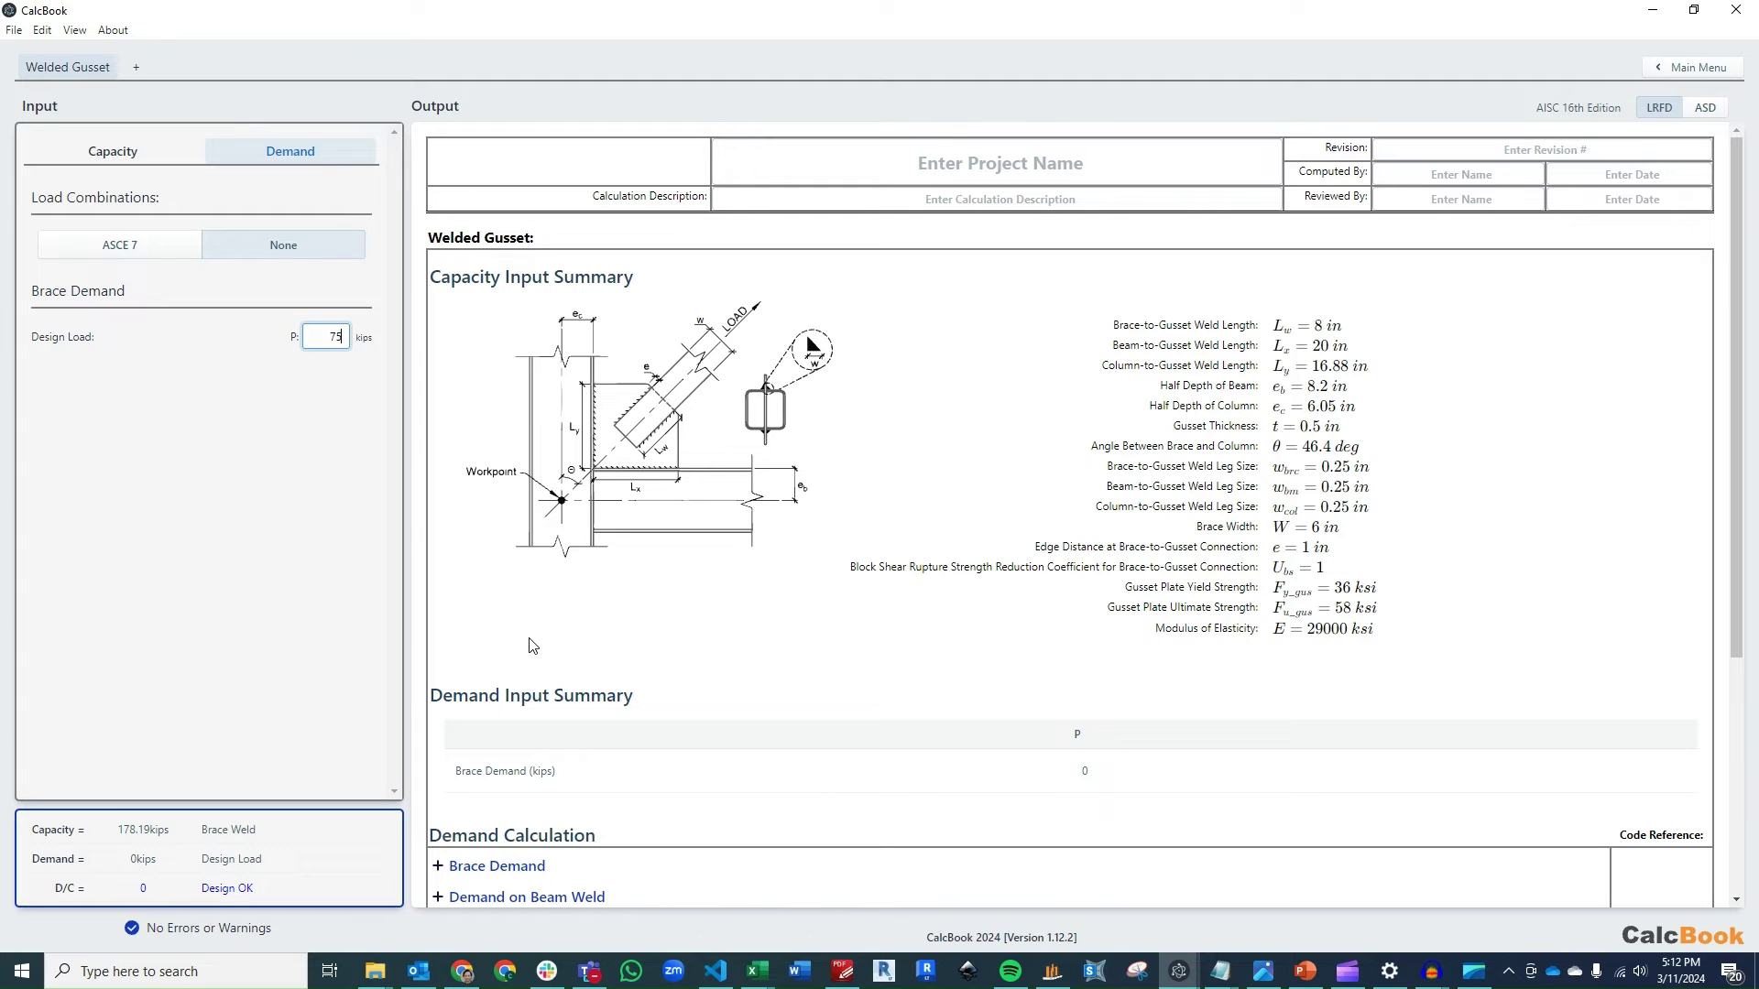
pyautogui.click(238, 472)
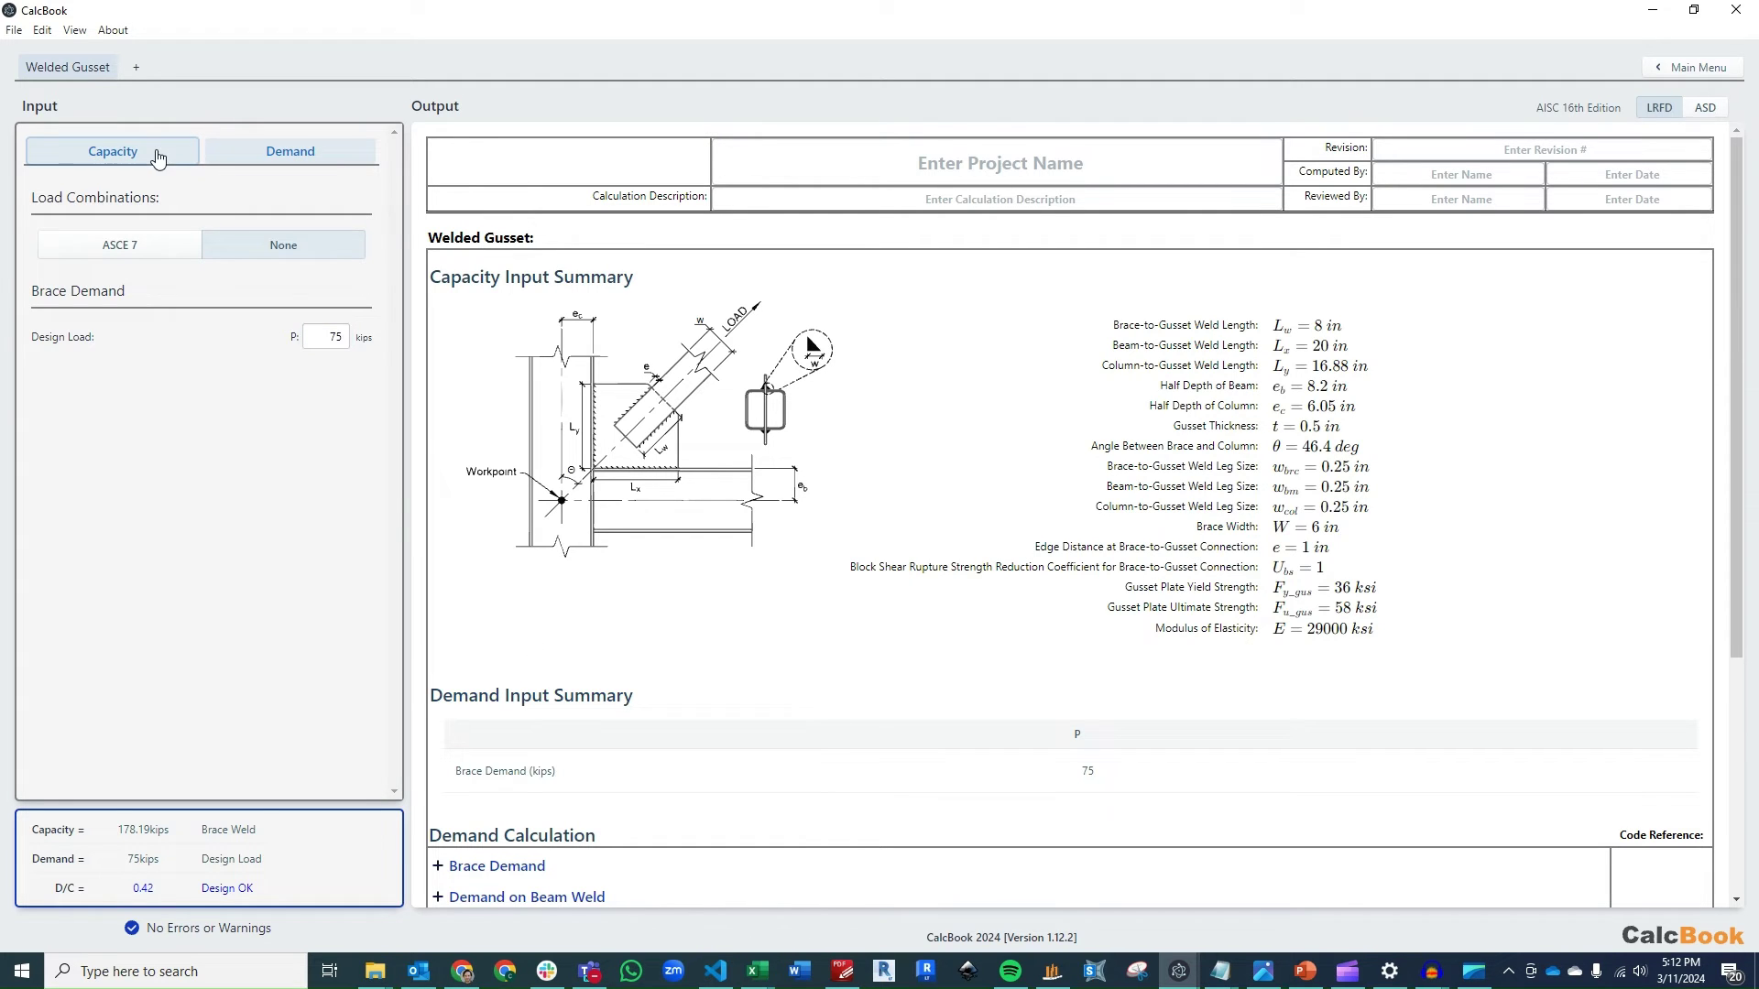
pyautogui.click(113, 151)
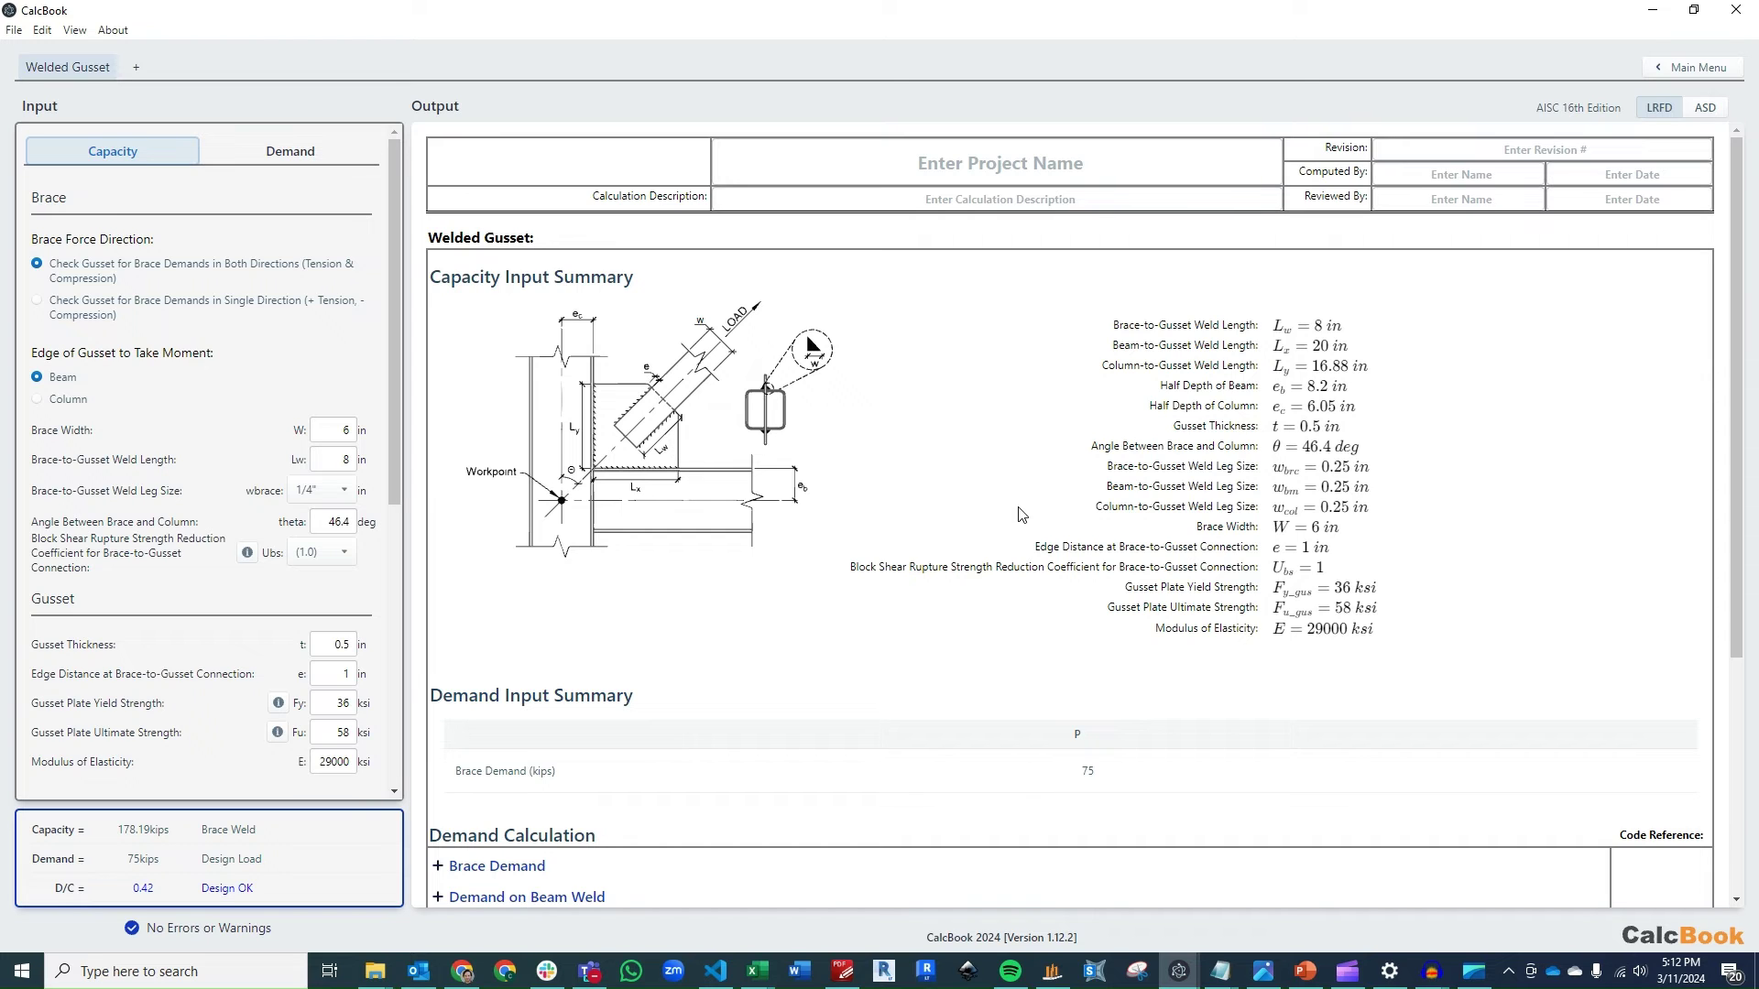
# Step: Expand Demand on Beam Weld and its uniform-force-method geometric properties
pyautogui.scroll(-4, 1022, 515)
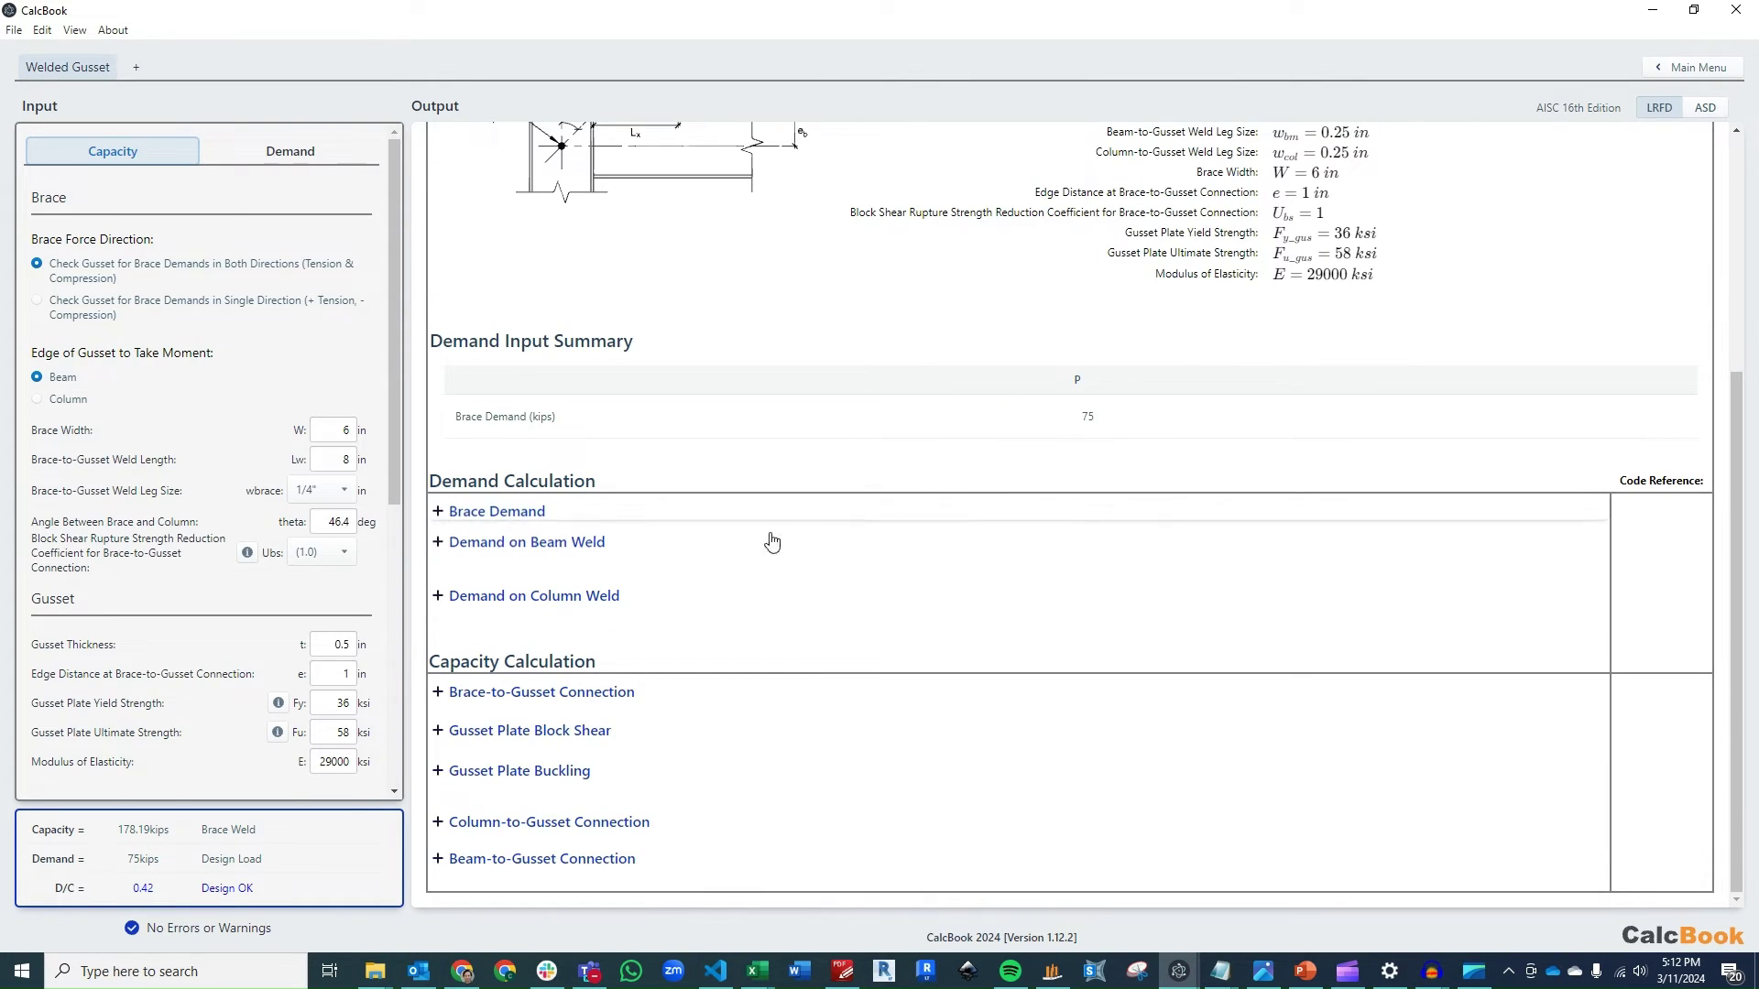
pyautogui.click(593, 546)
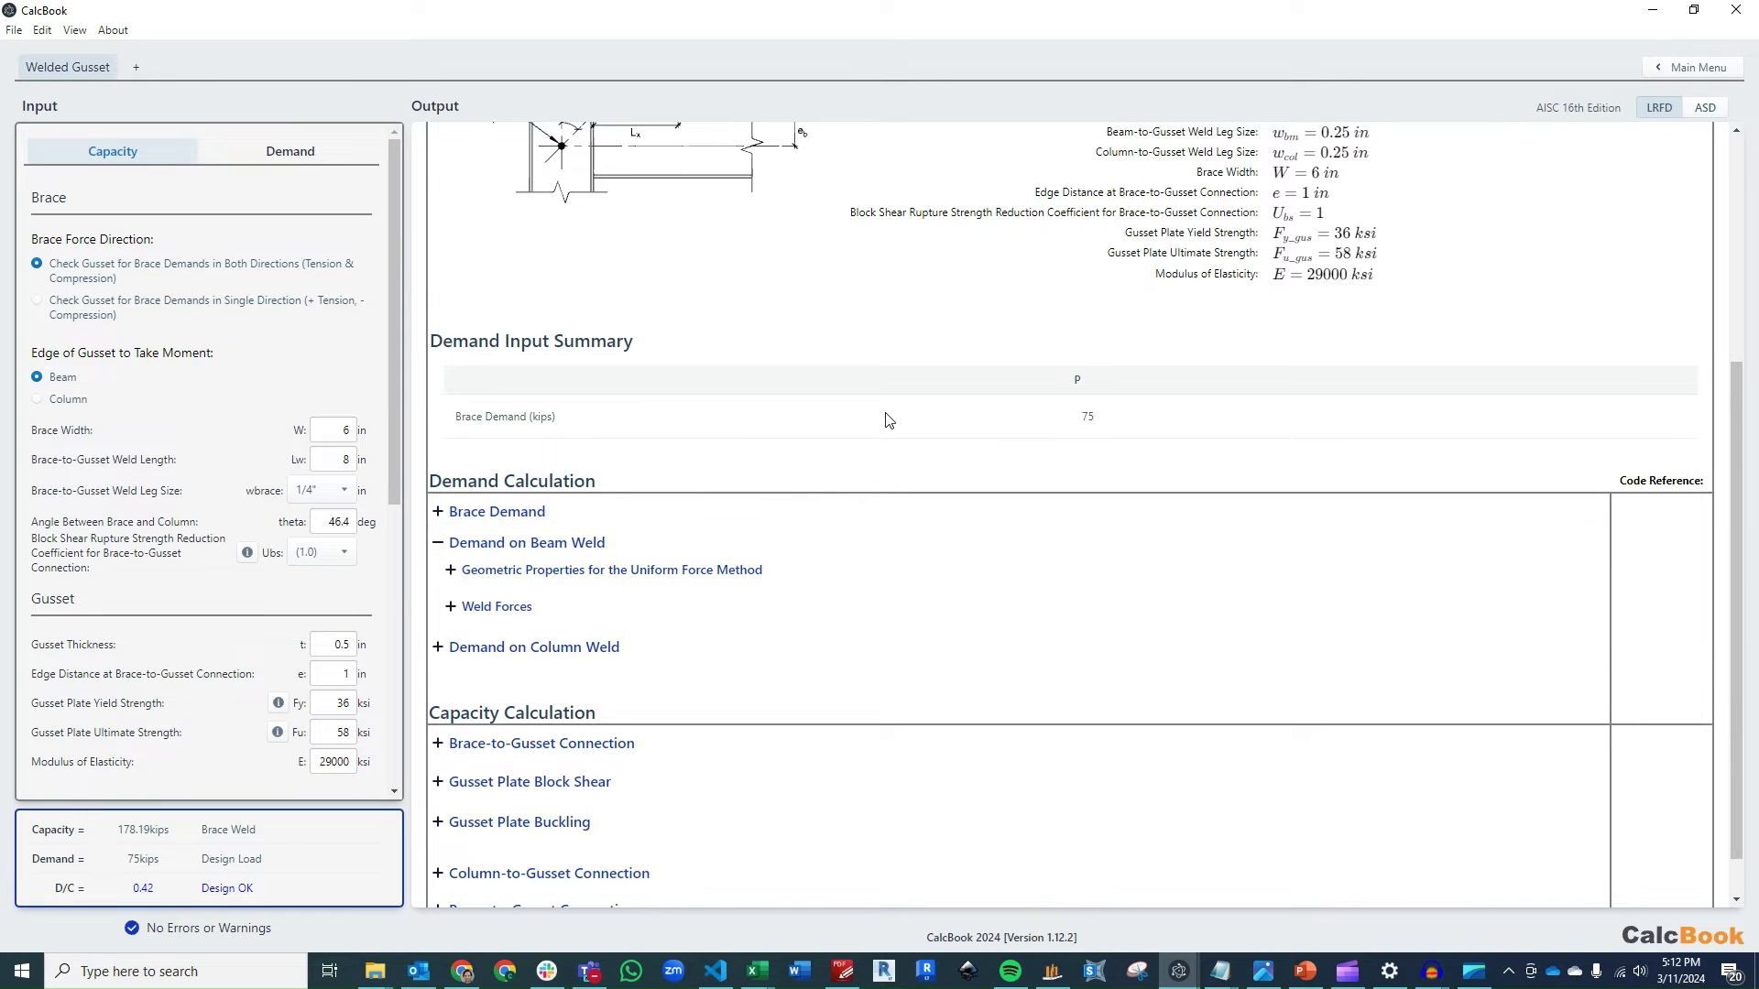
pyautogui.scroll(-1, 885, 421)
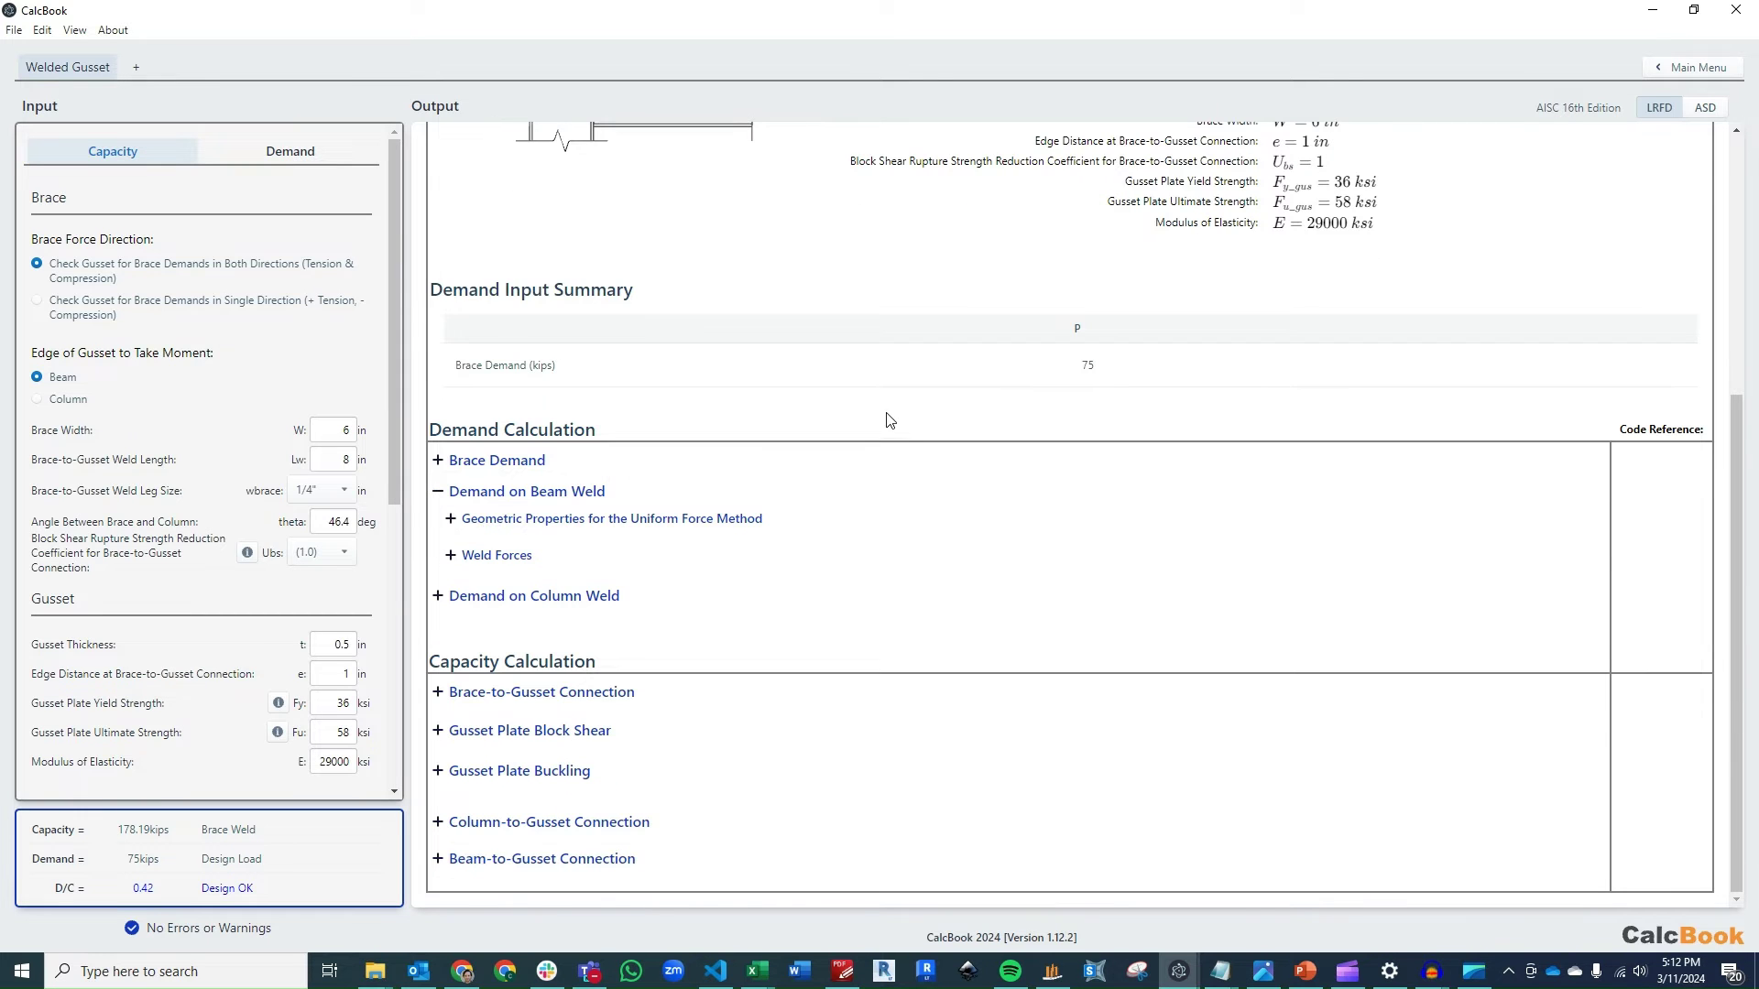
pyautogui.click(761, 518)
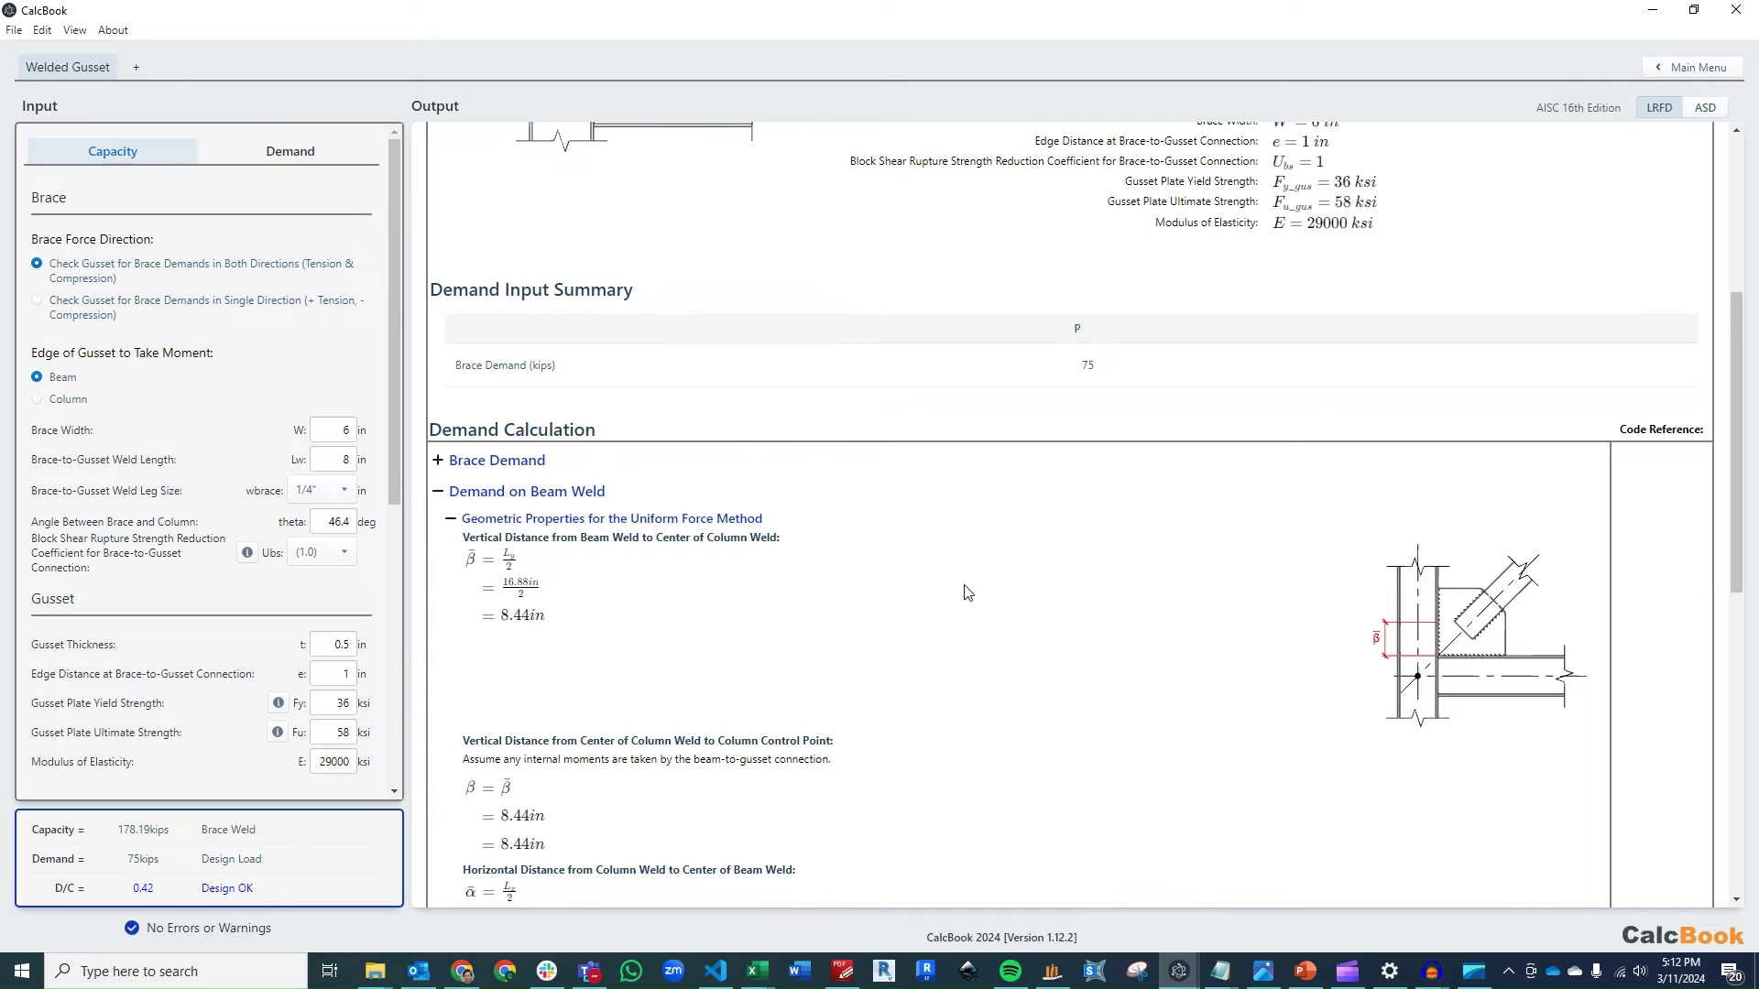
pyautogui.scroll(-2, 969, 595)
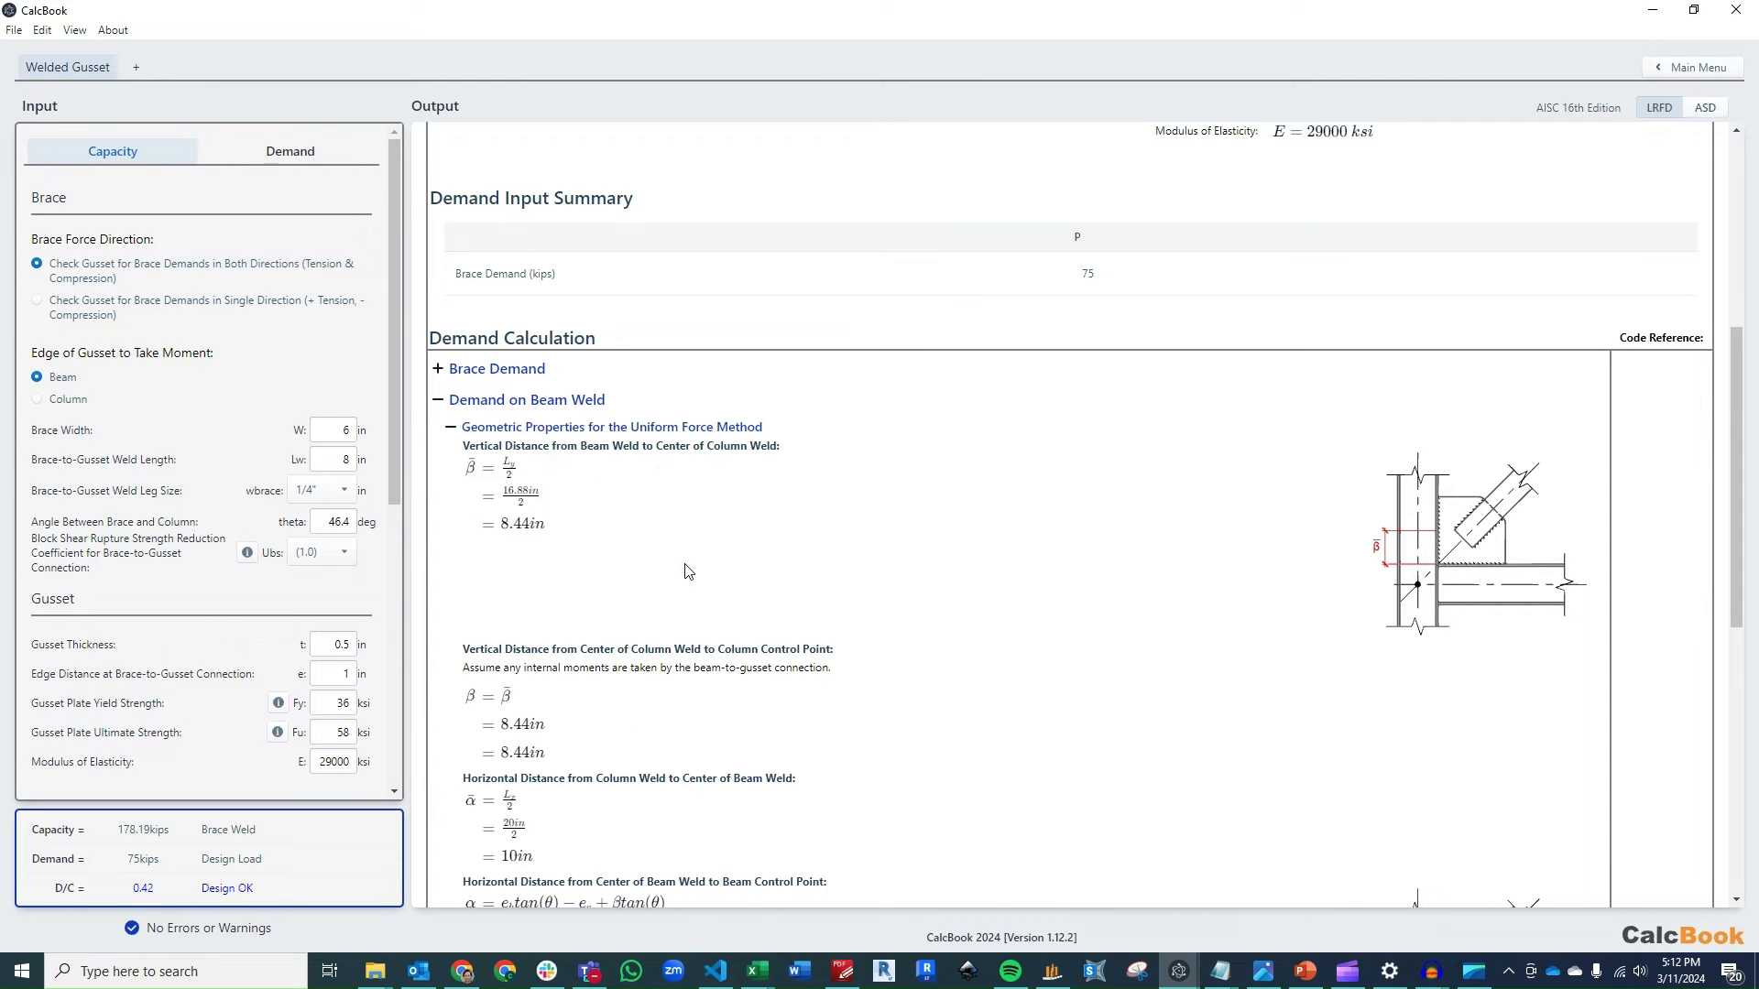
pyautogui.moveTo(1440, 547)
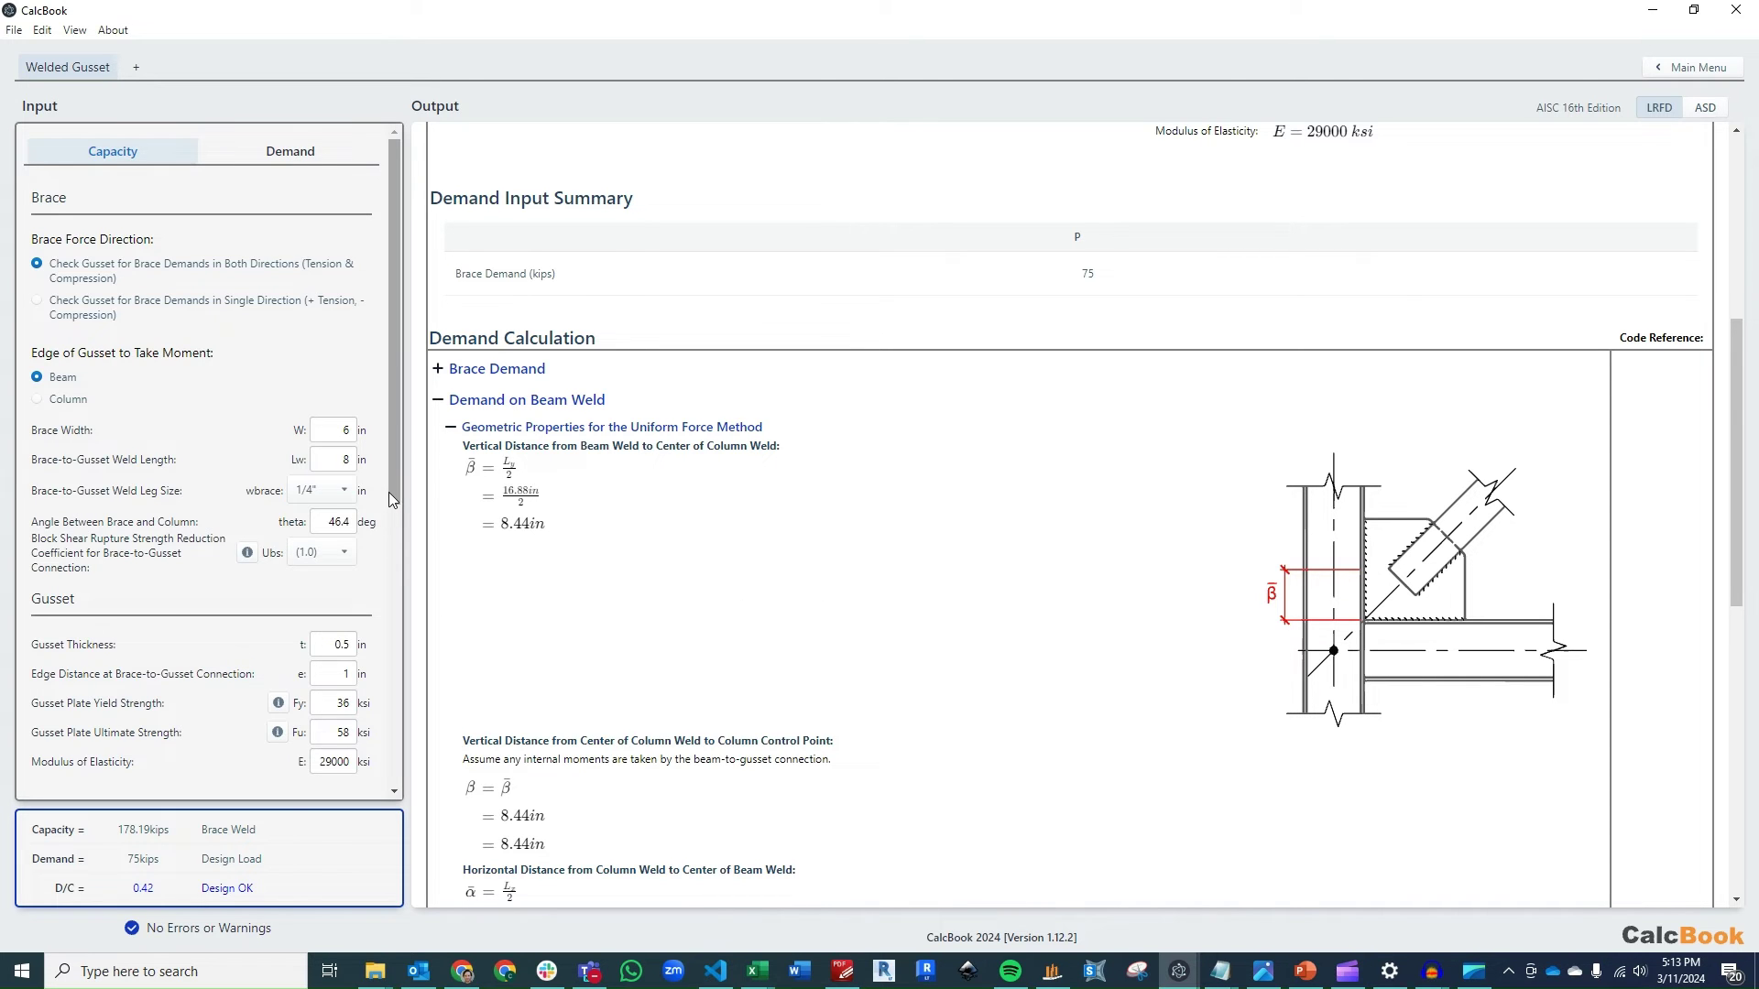
pyautogui.moveTo(388, 488); pyautogui.dragTo(388, 633)
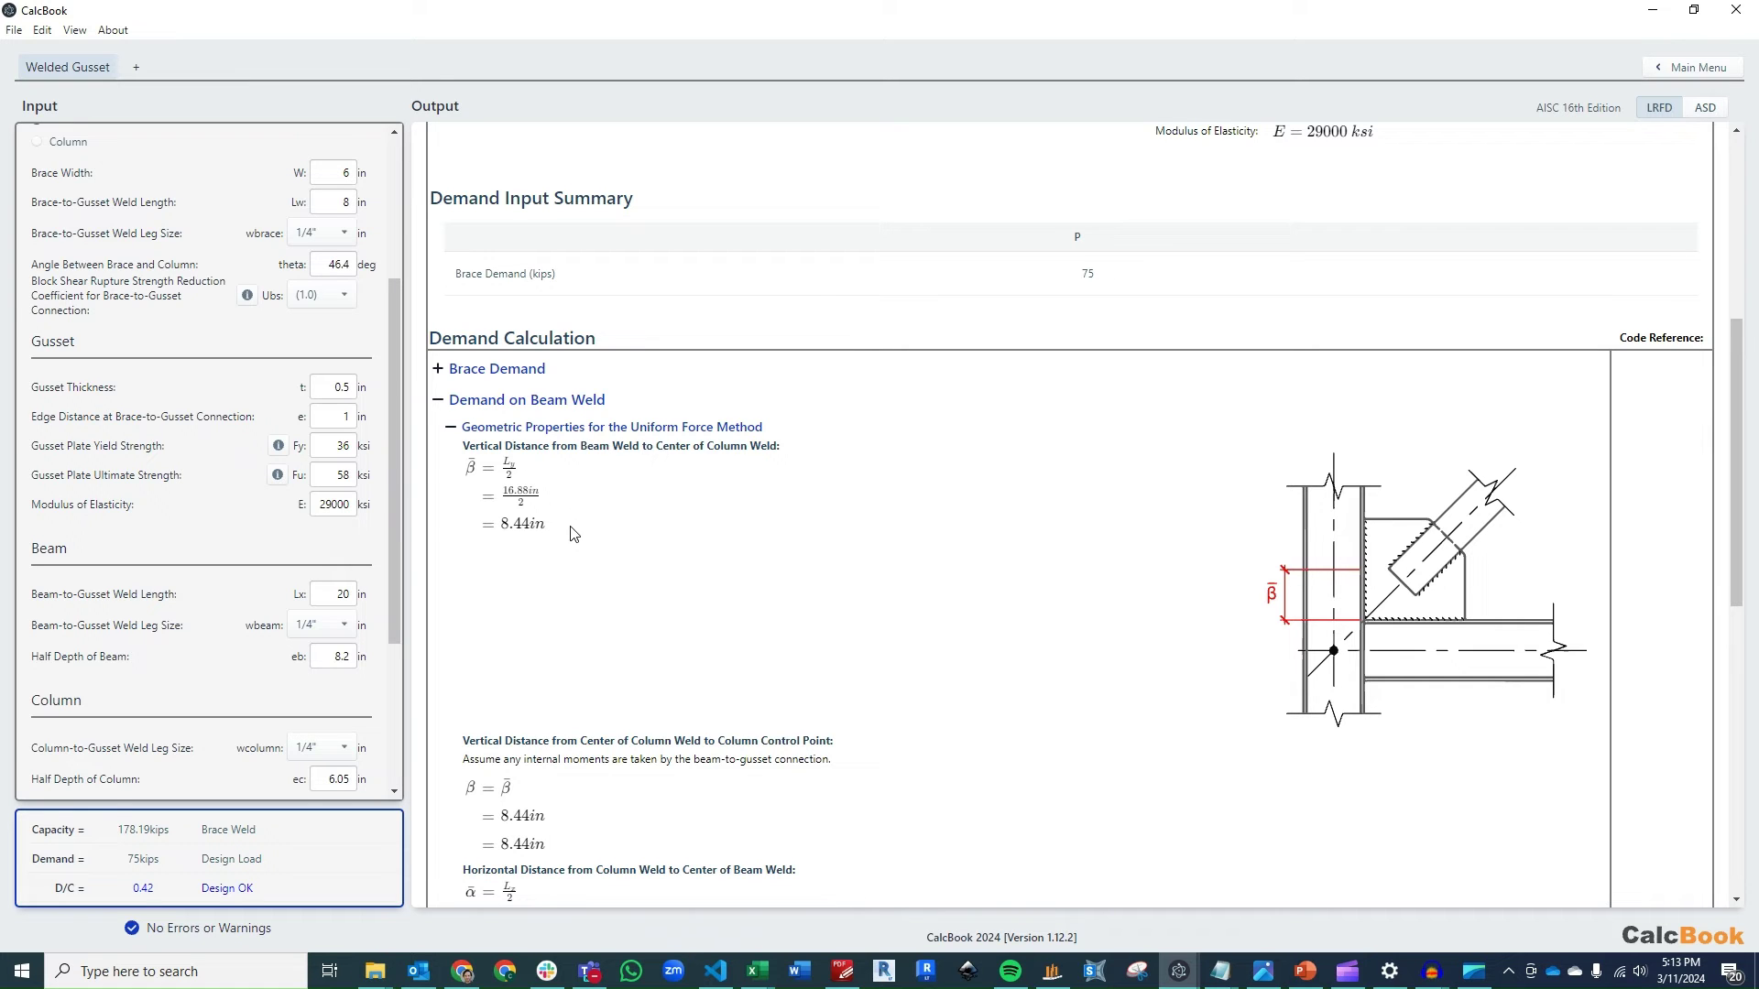
pyautogui.scroll(-2, 810, 558)
pyautogui.scroll(-1, 811, 558)
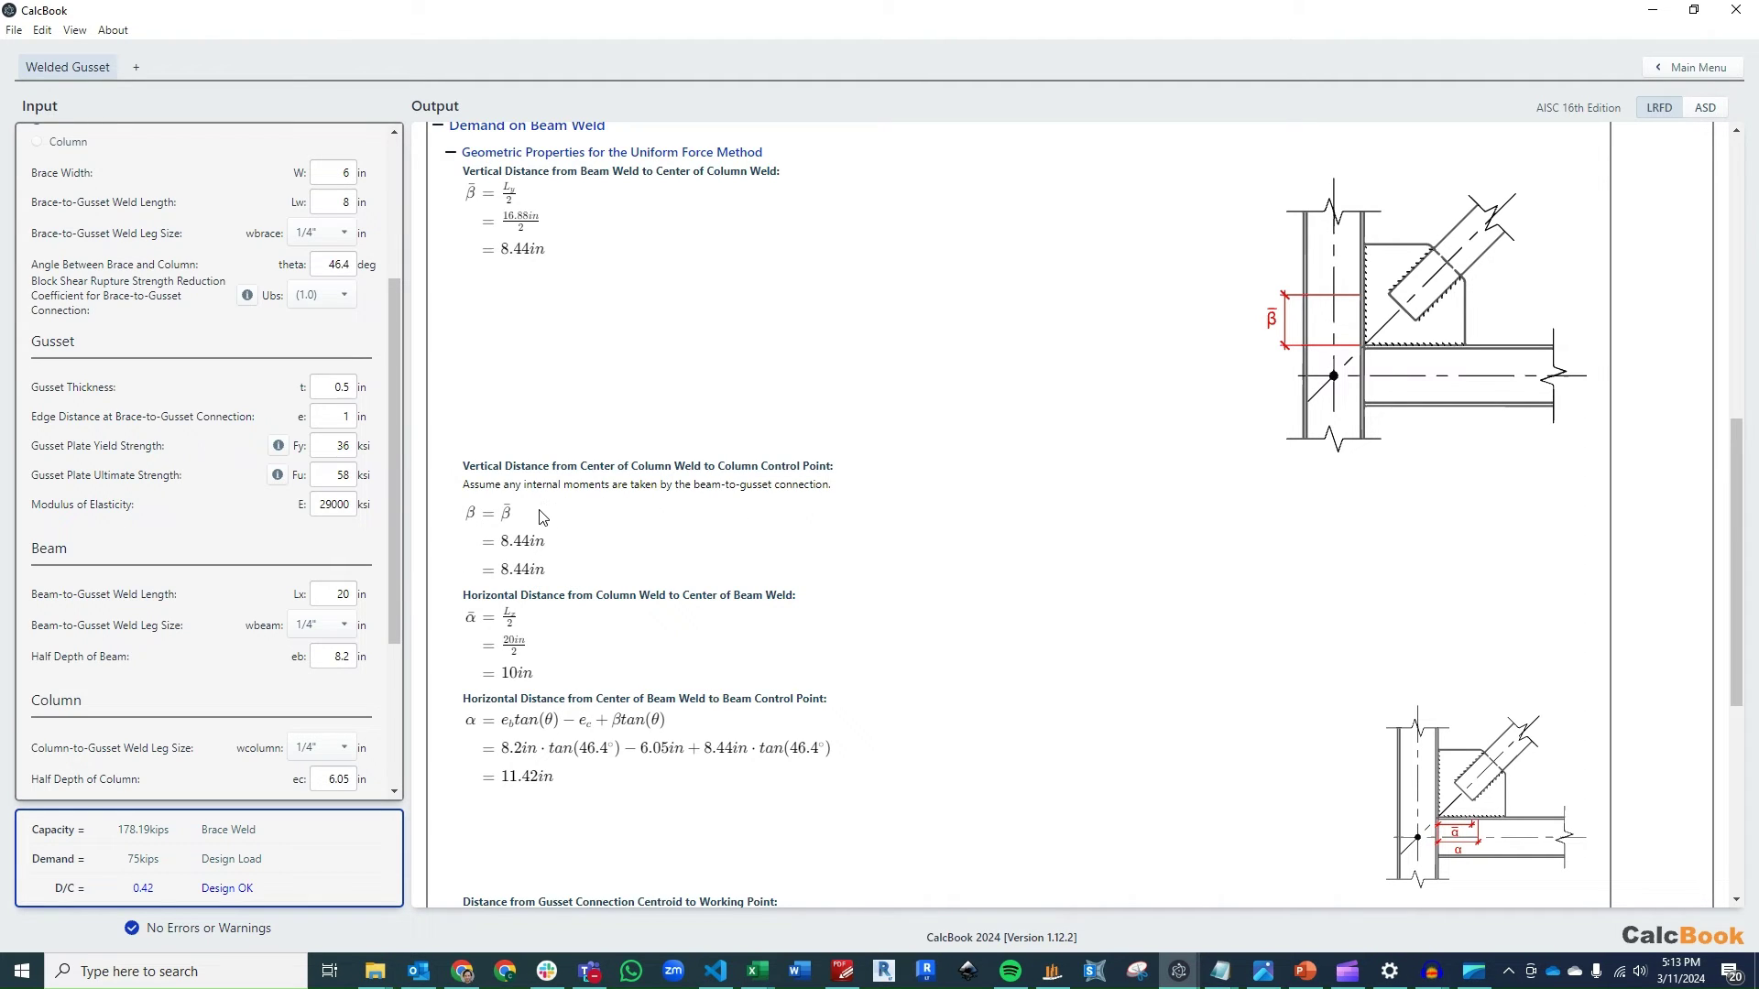
pyautogui.scroll(-2, 539, 516)
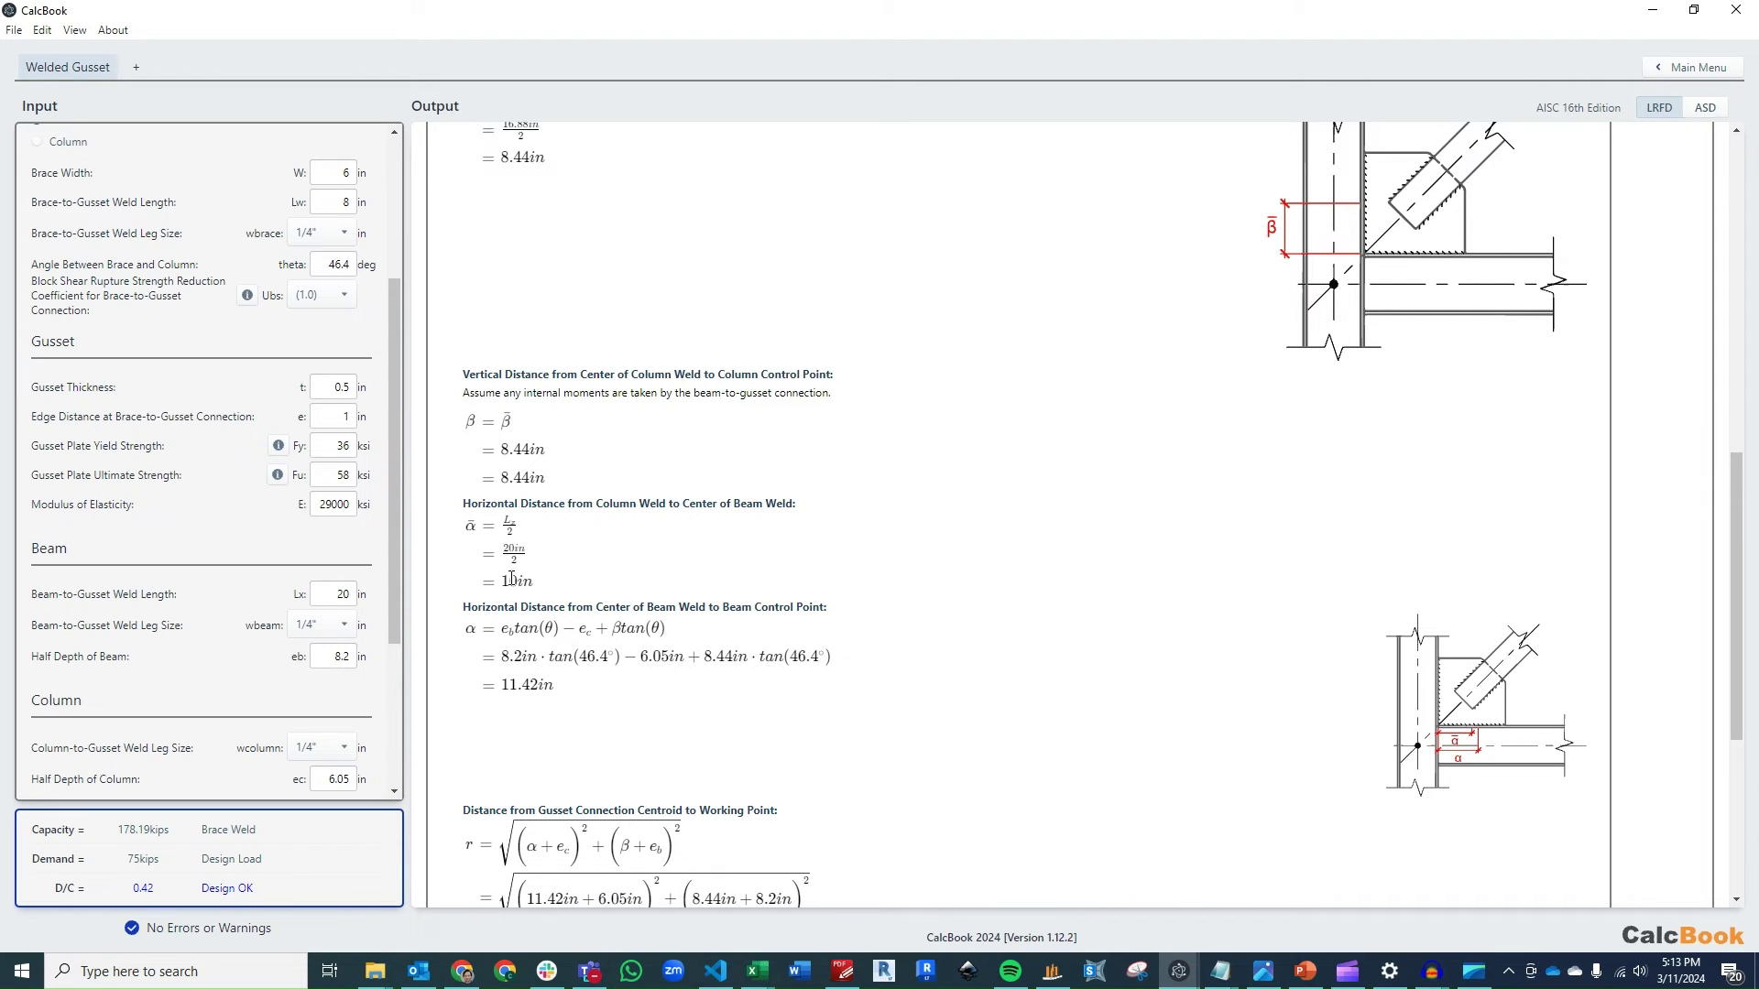
pyautogui.scroll(-1, 548, 575)
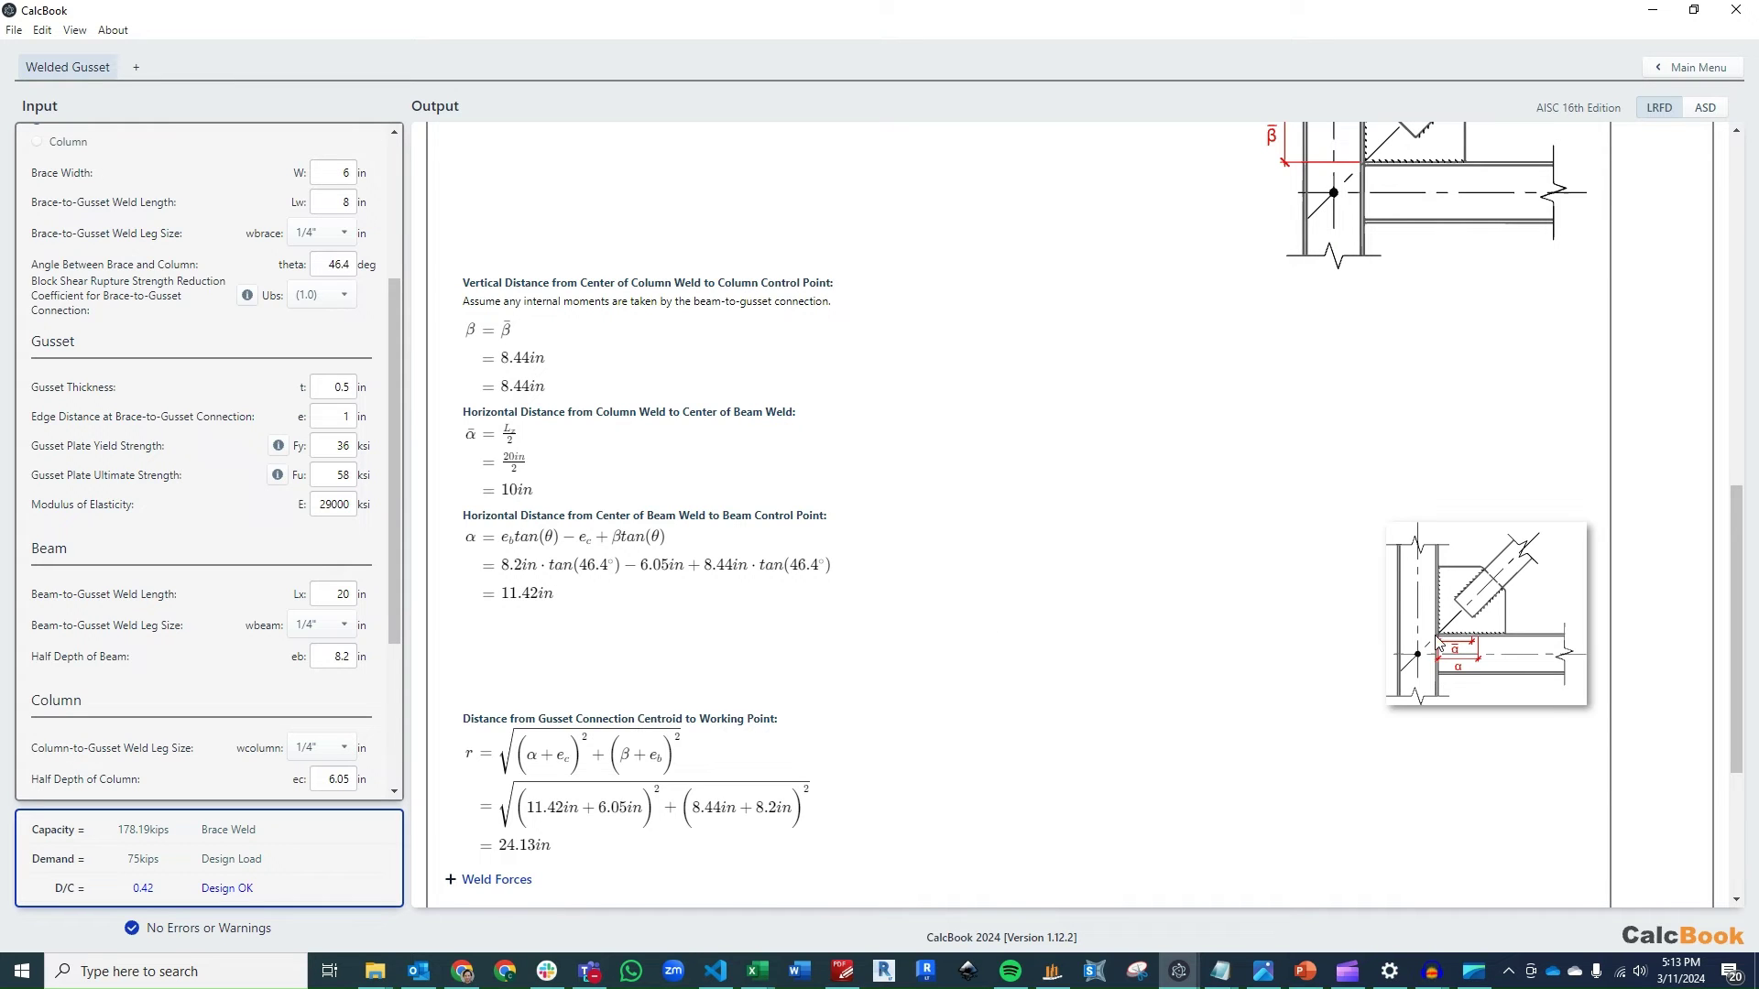
pyautogui.moveTo(1438, 644)
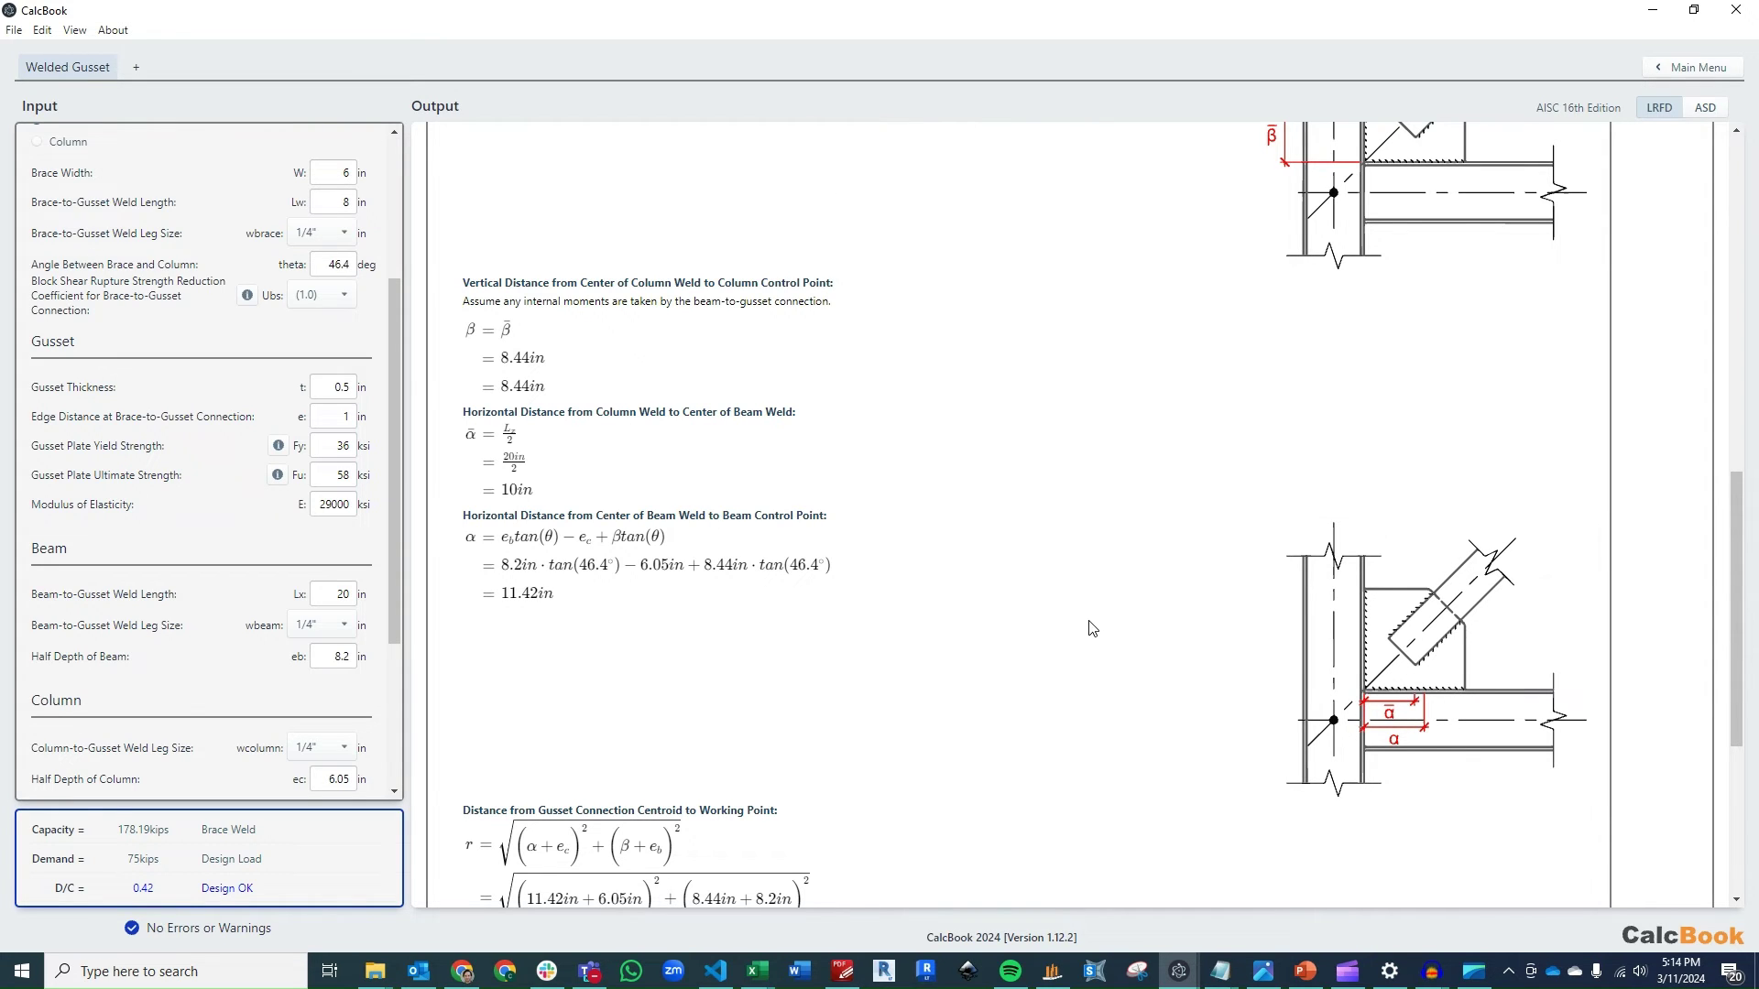
pyautogui.scroll(-3, 1099, 623)
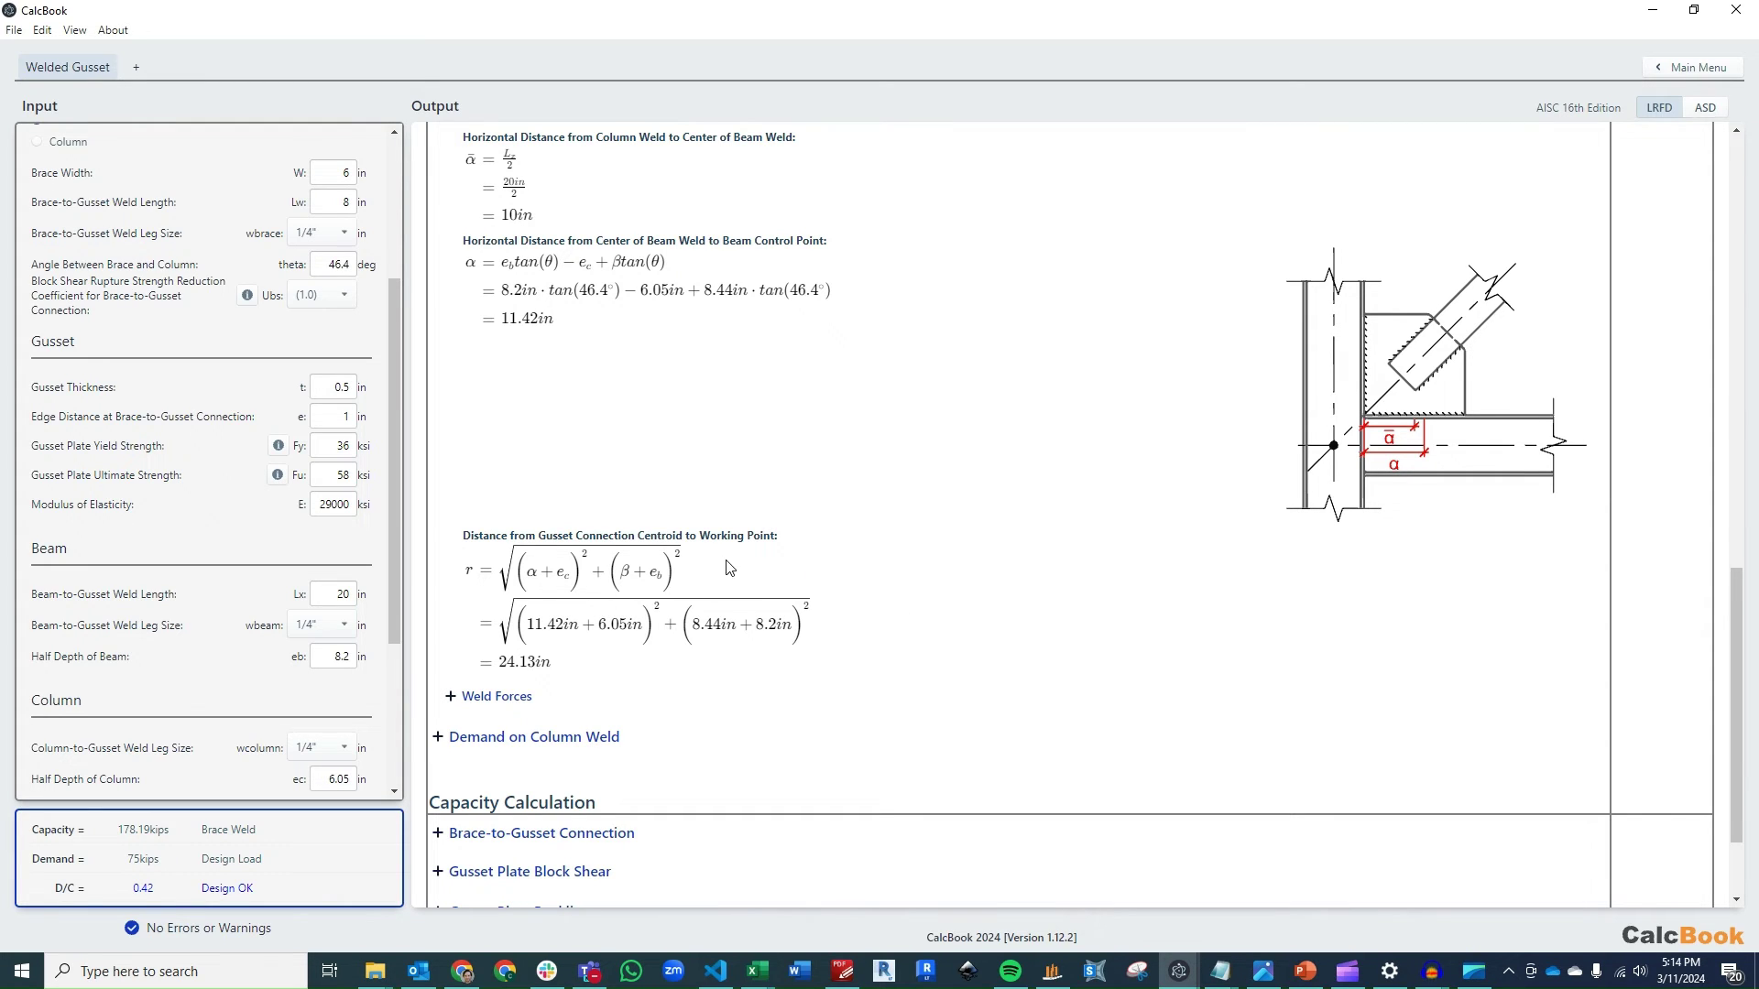
pyautogui.scroll(-1, 719, 578)
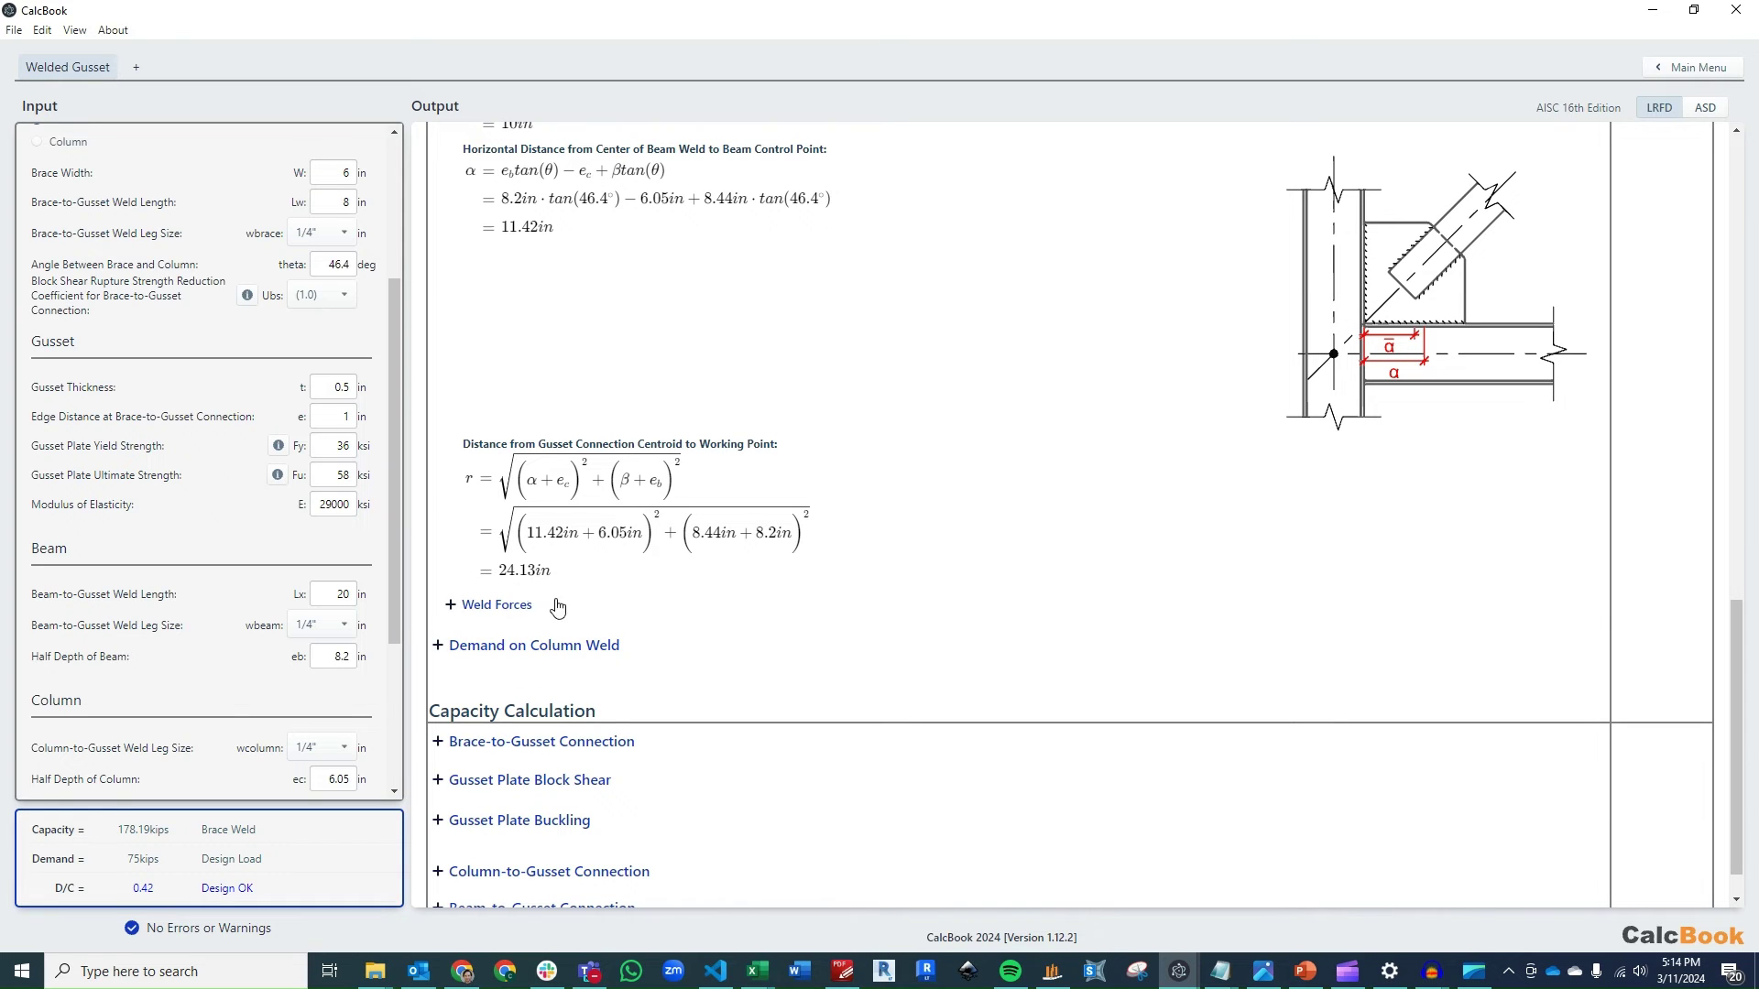
# Step: Expand the beam weld forces and read down to 1.27 kips/in maximum shear
pyautogui.click(623, 612)
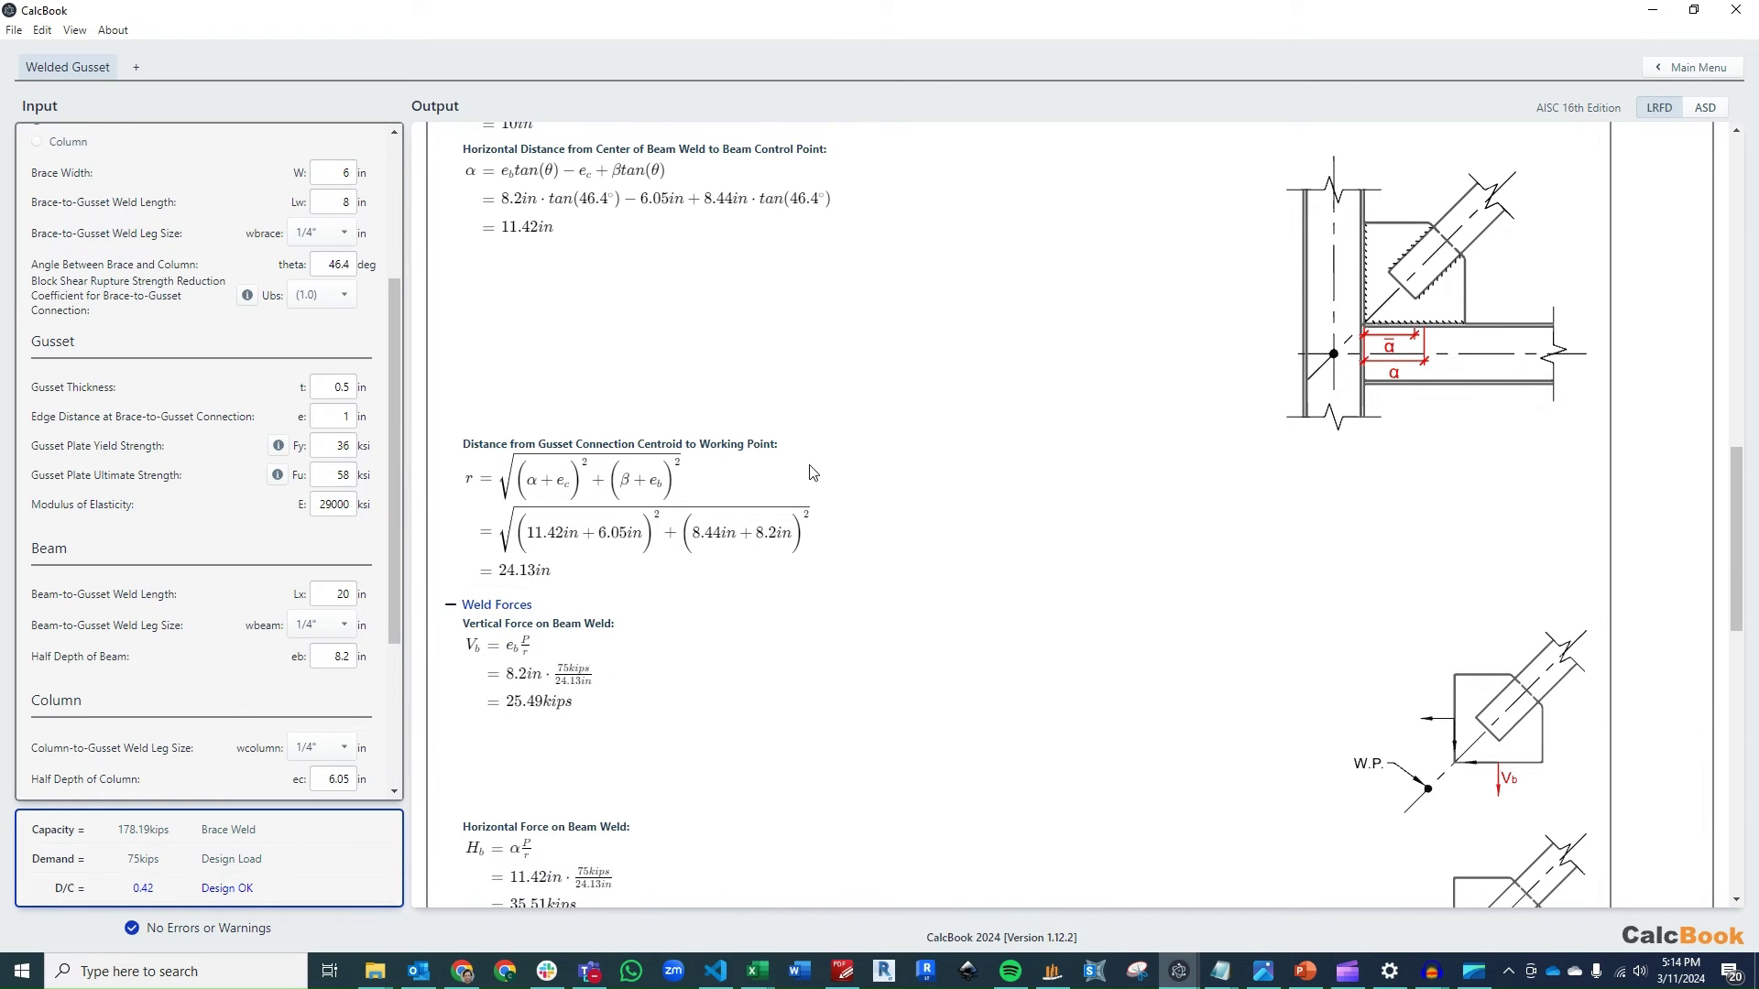
pyautogui.scroll(-2, 819, 475)
pyautogui.scroll(-1, 825, 476)
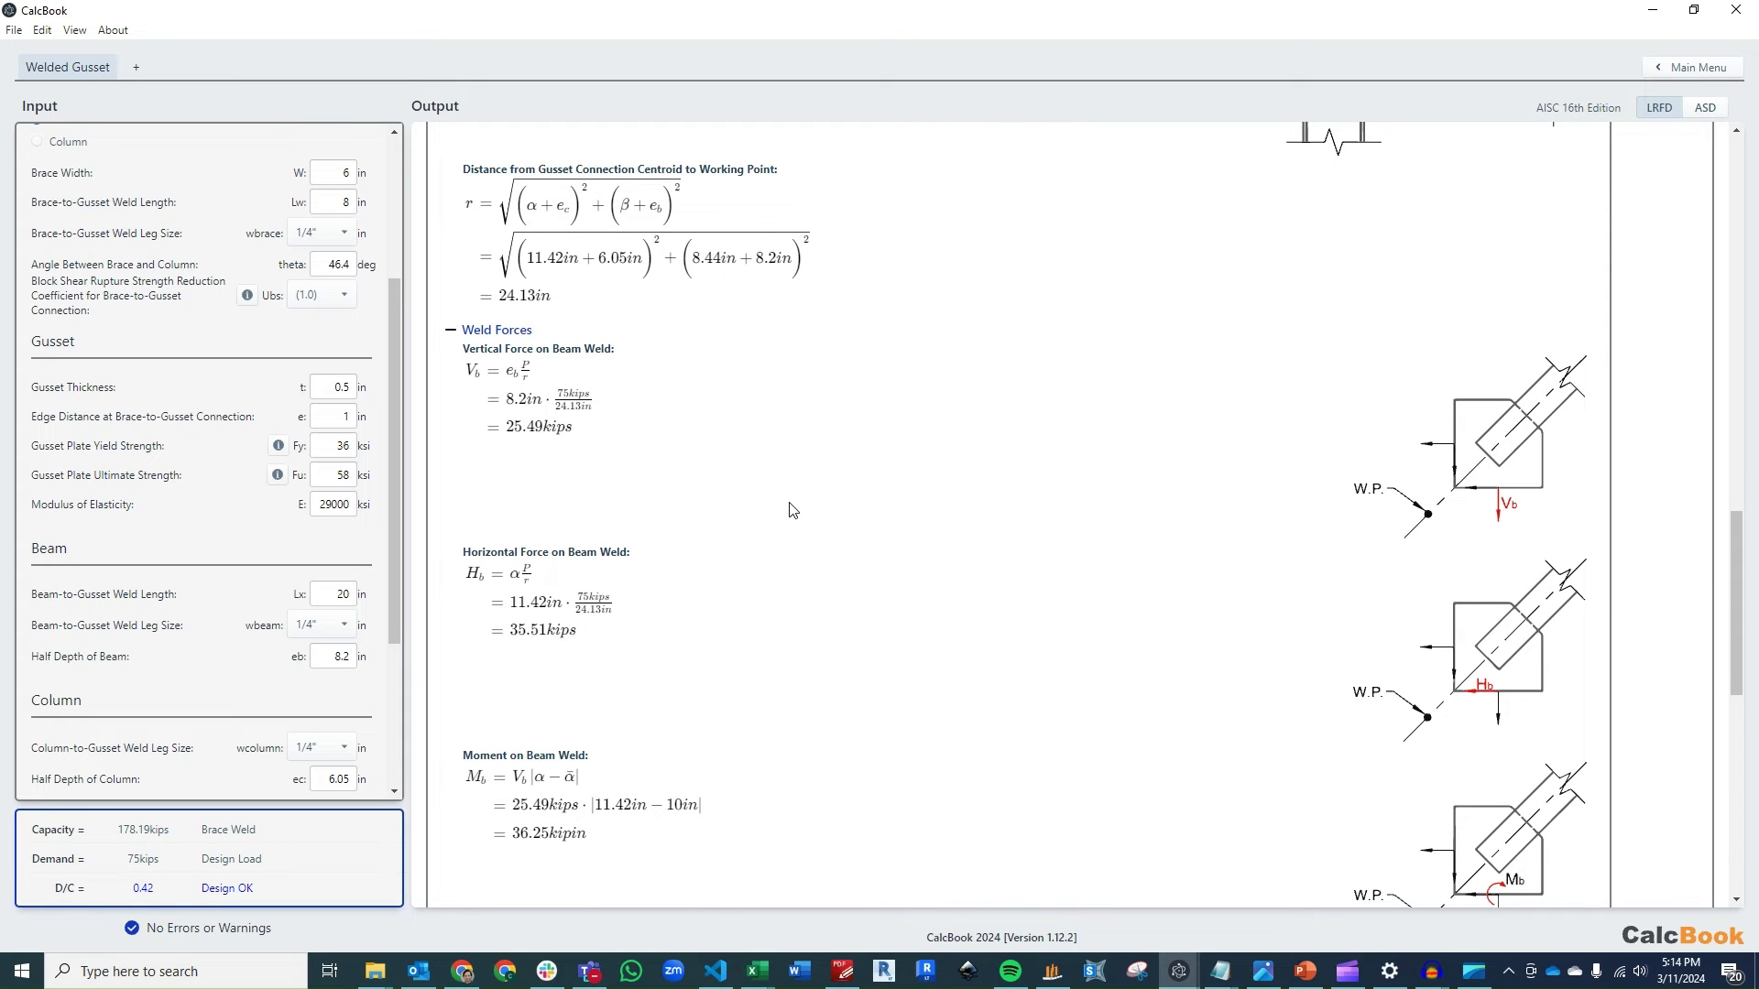
pyautogui.scroll(-1, 744, 477)
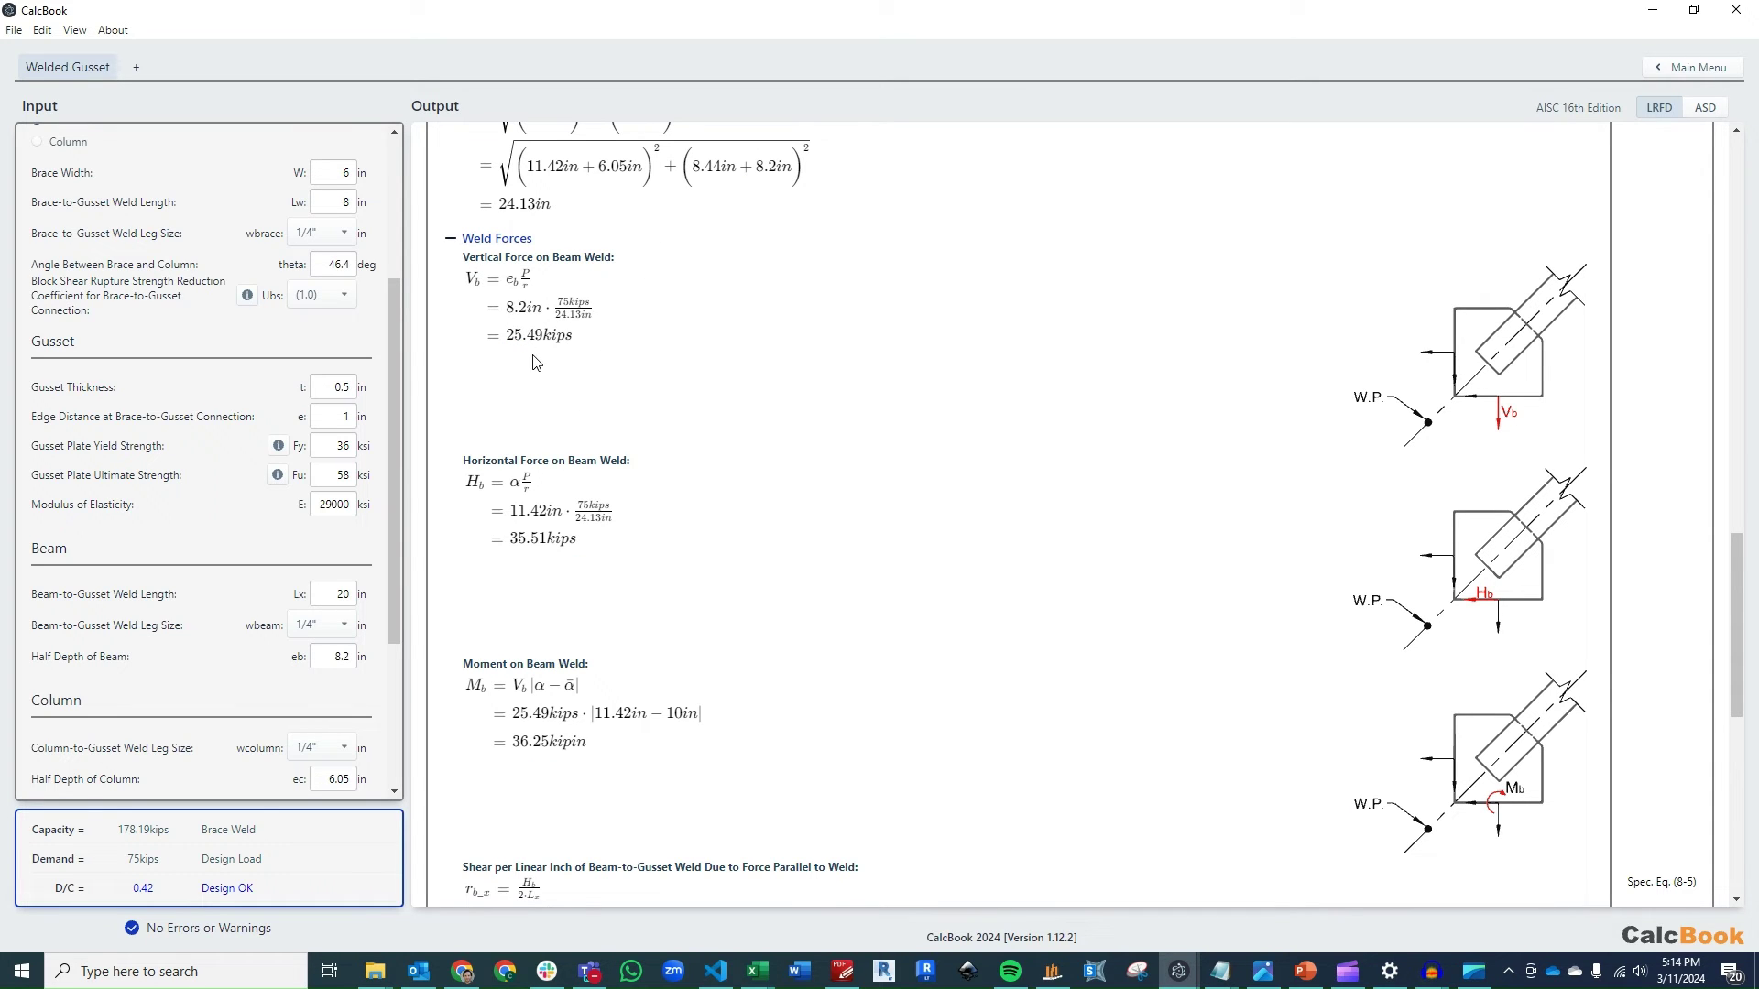
pyautogui.scroll(-1, 570, 355)
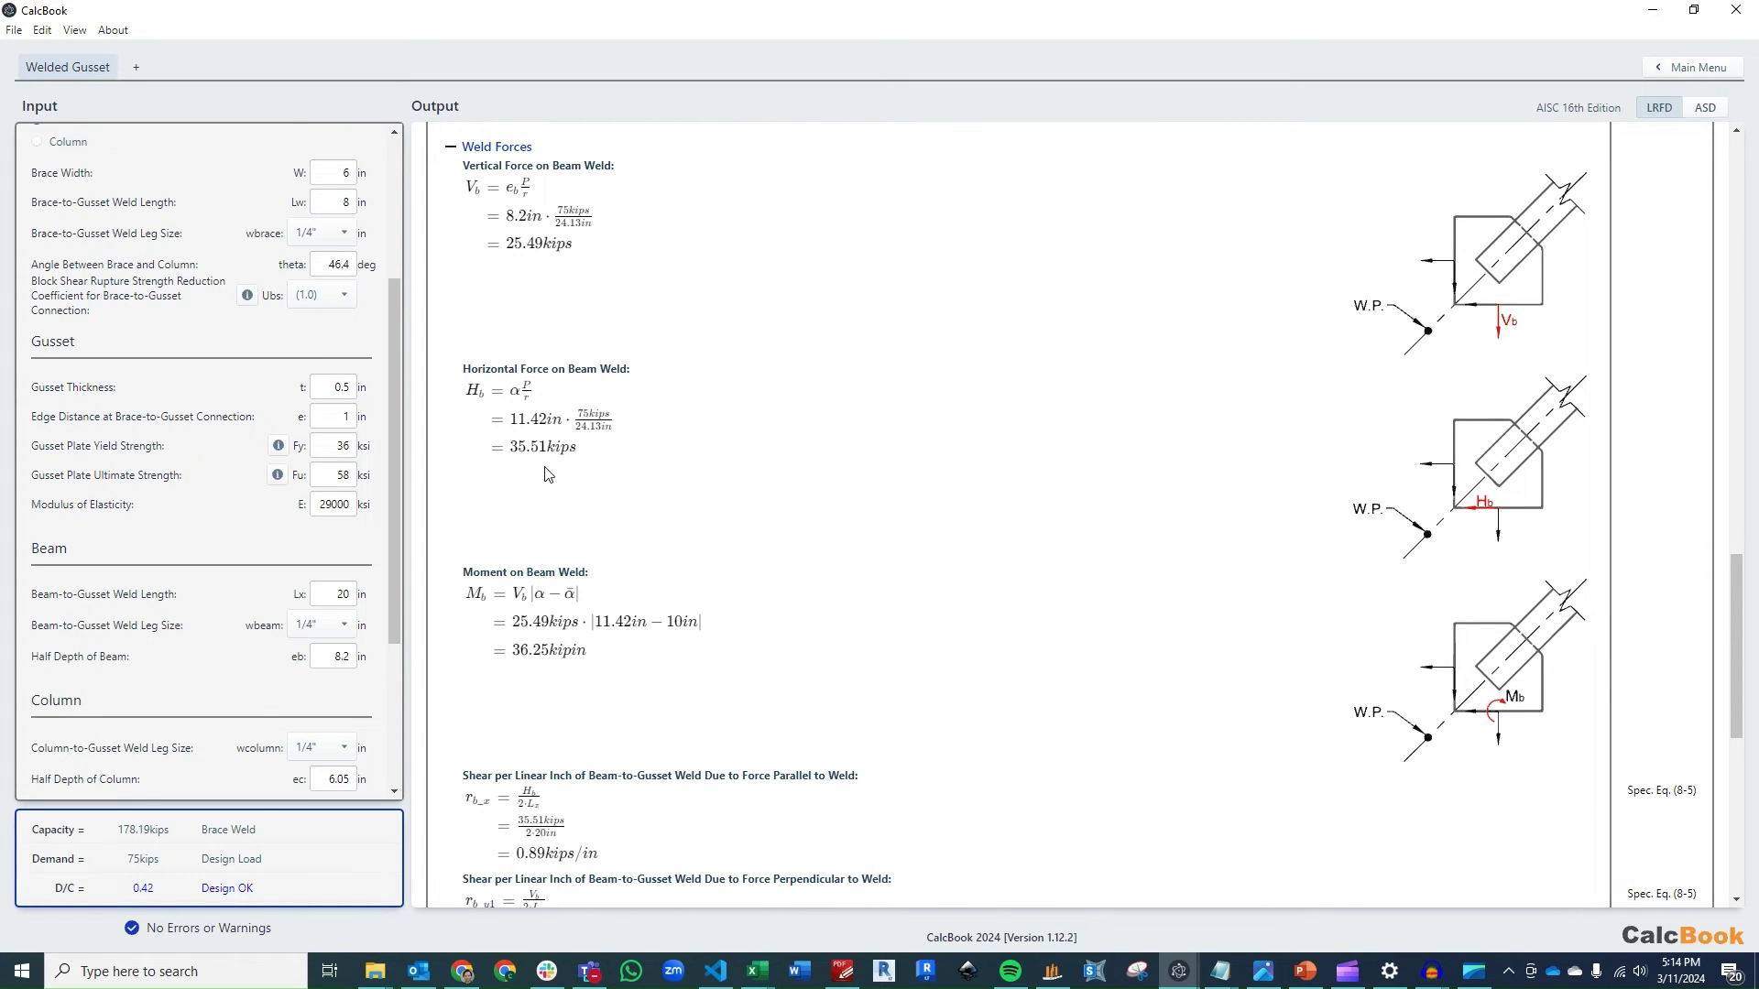
pyautogui.scroll(-1, 575, 476)
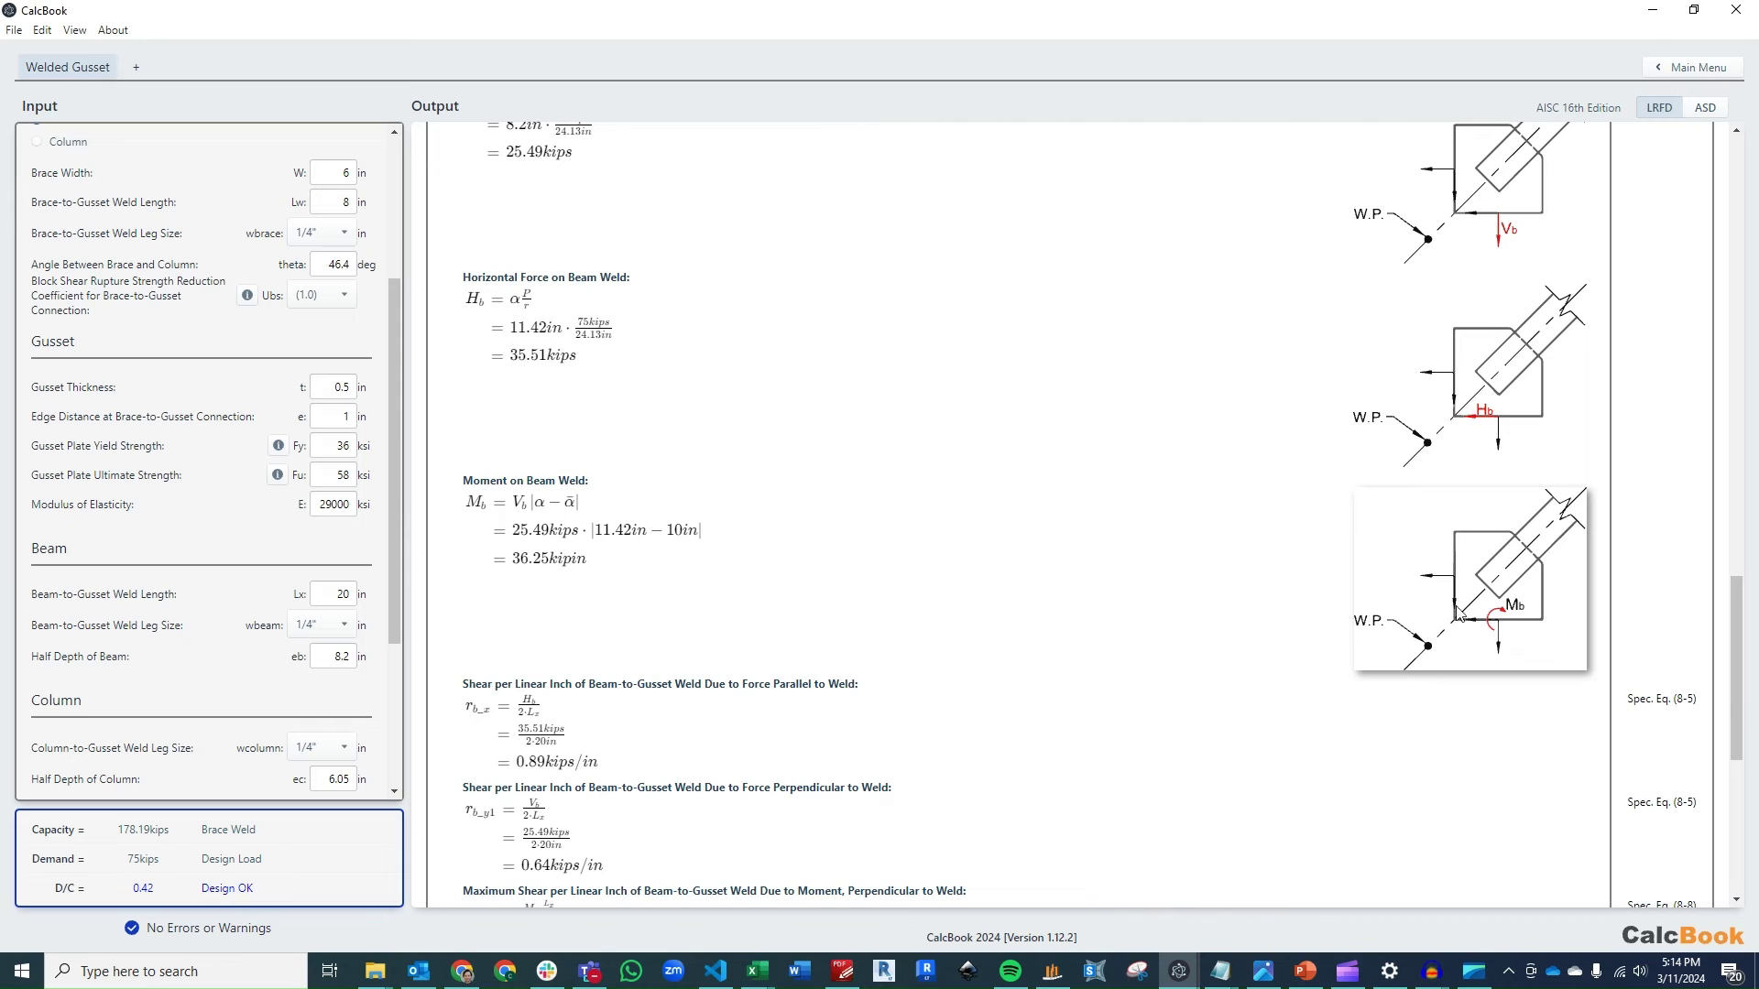
pyautogui.scroll(-3, 884, 483)
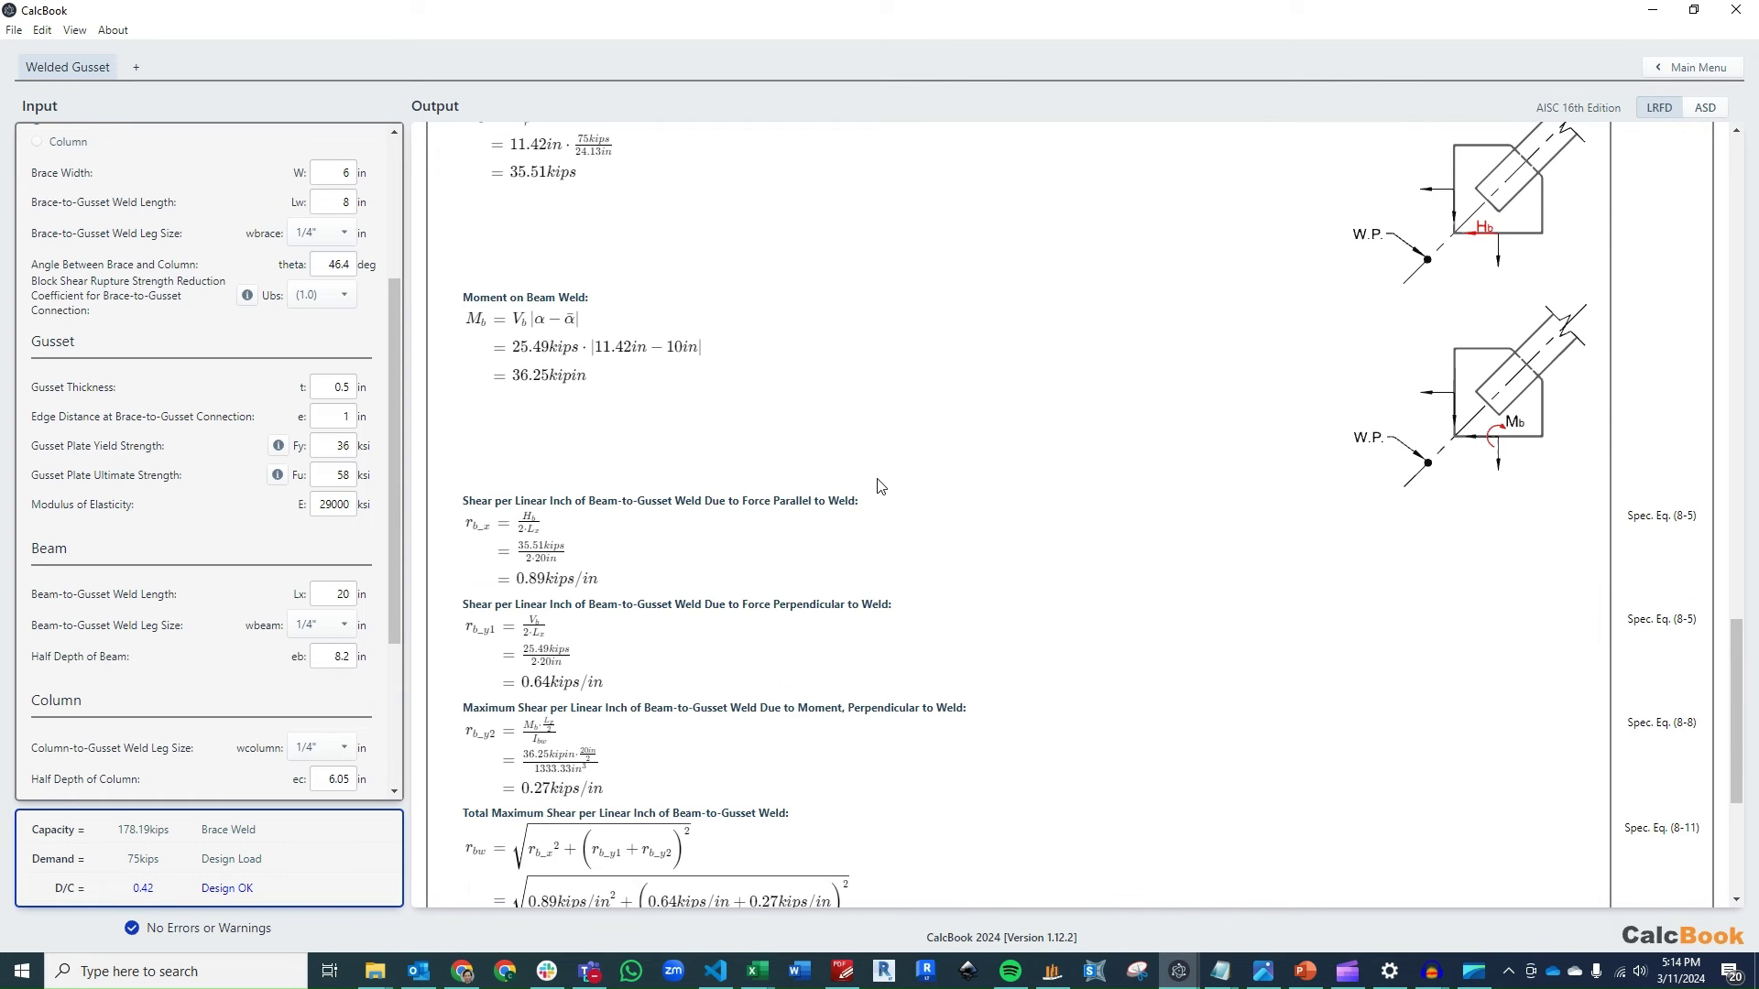
pyautogui.scroll(-1, 935, 470)
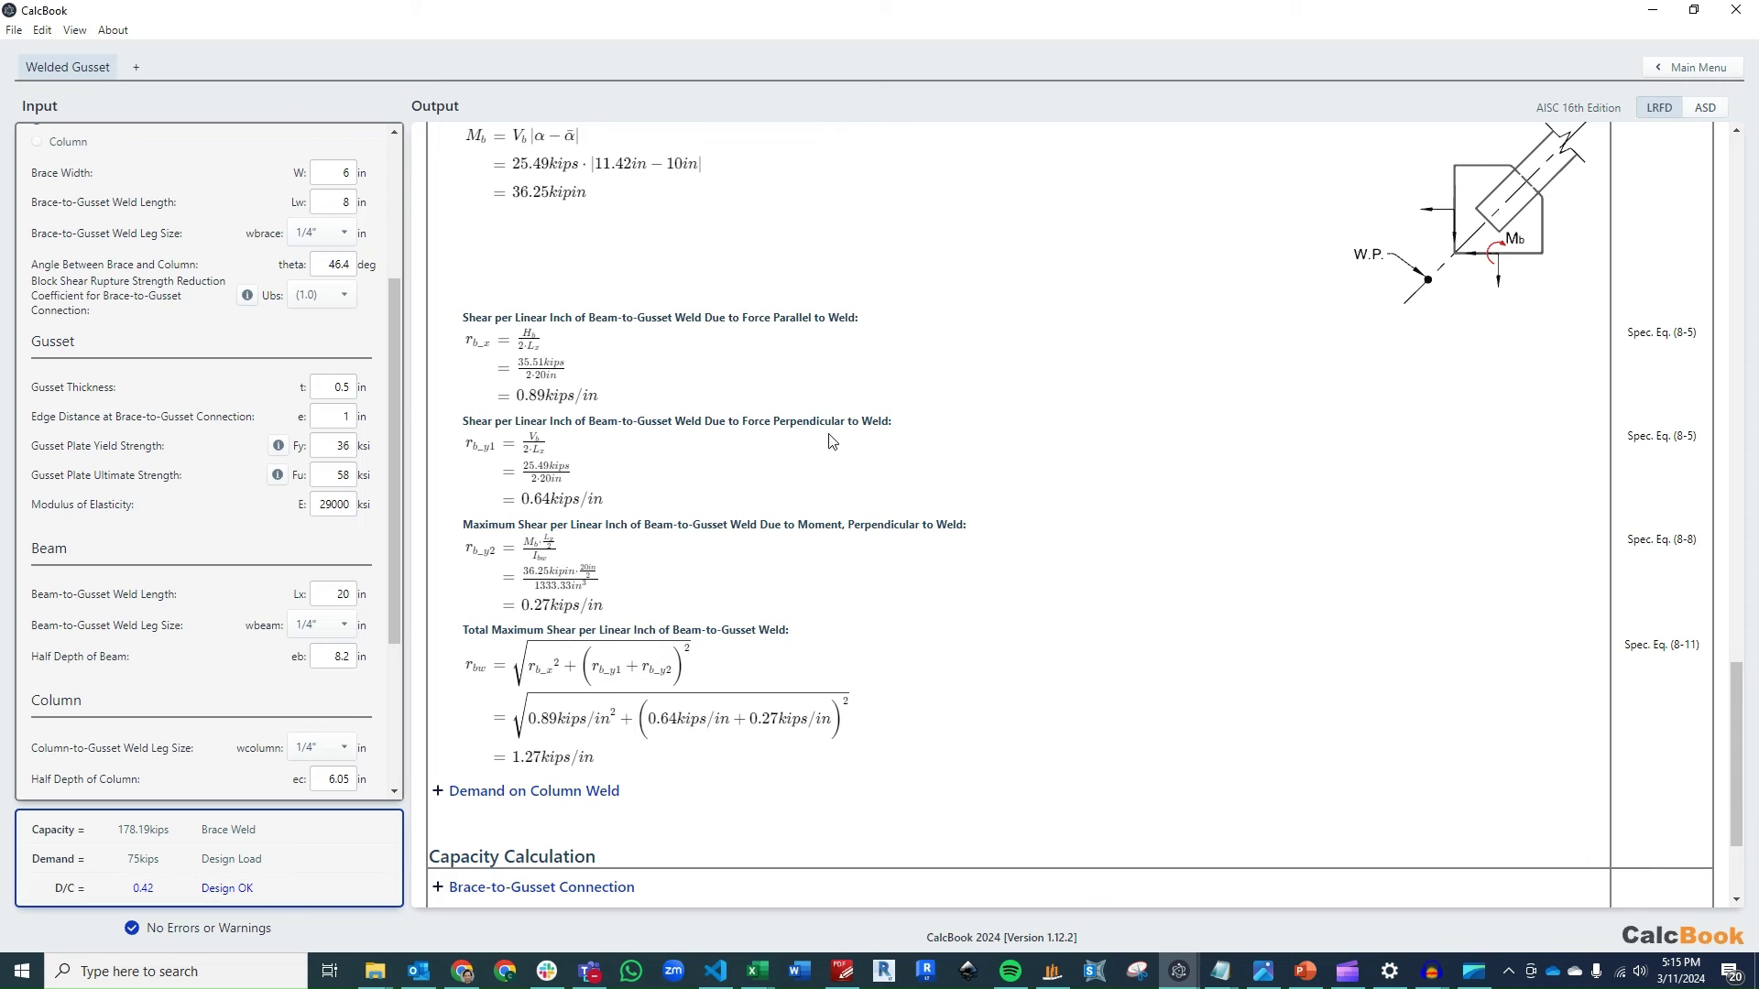
pyautogui.scroll(-2, 871, 447)
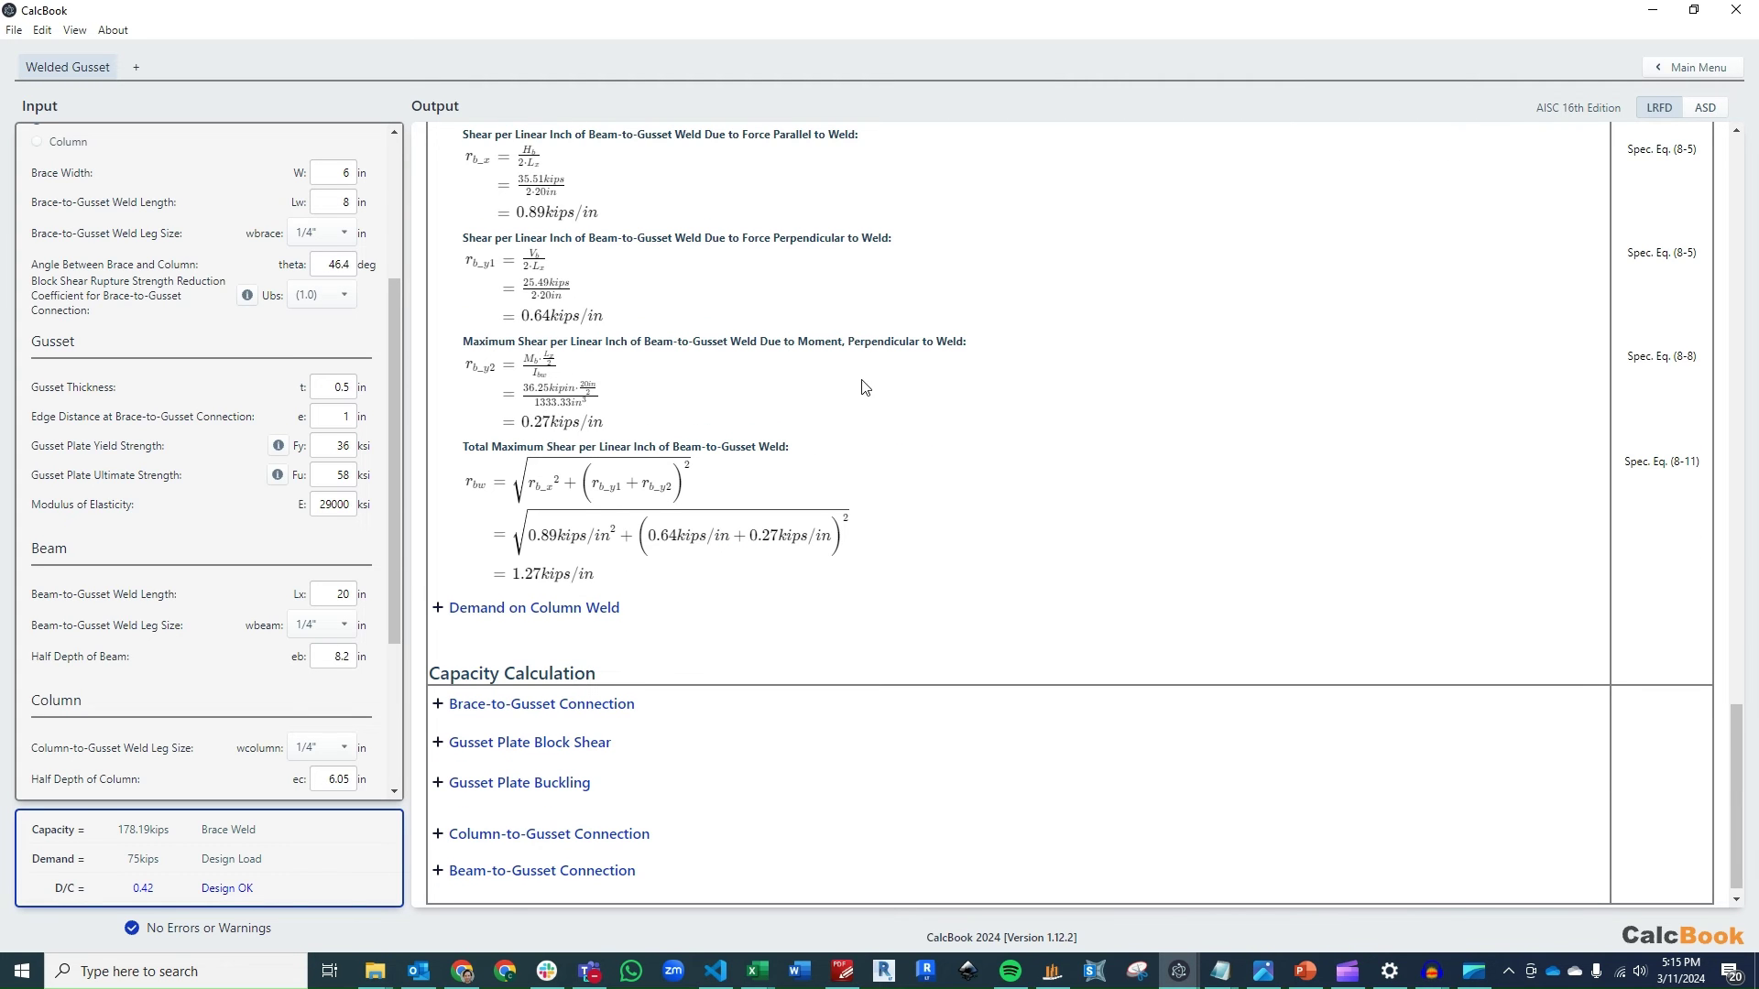
pyautogui.scroll(-1, 856, 383)
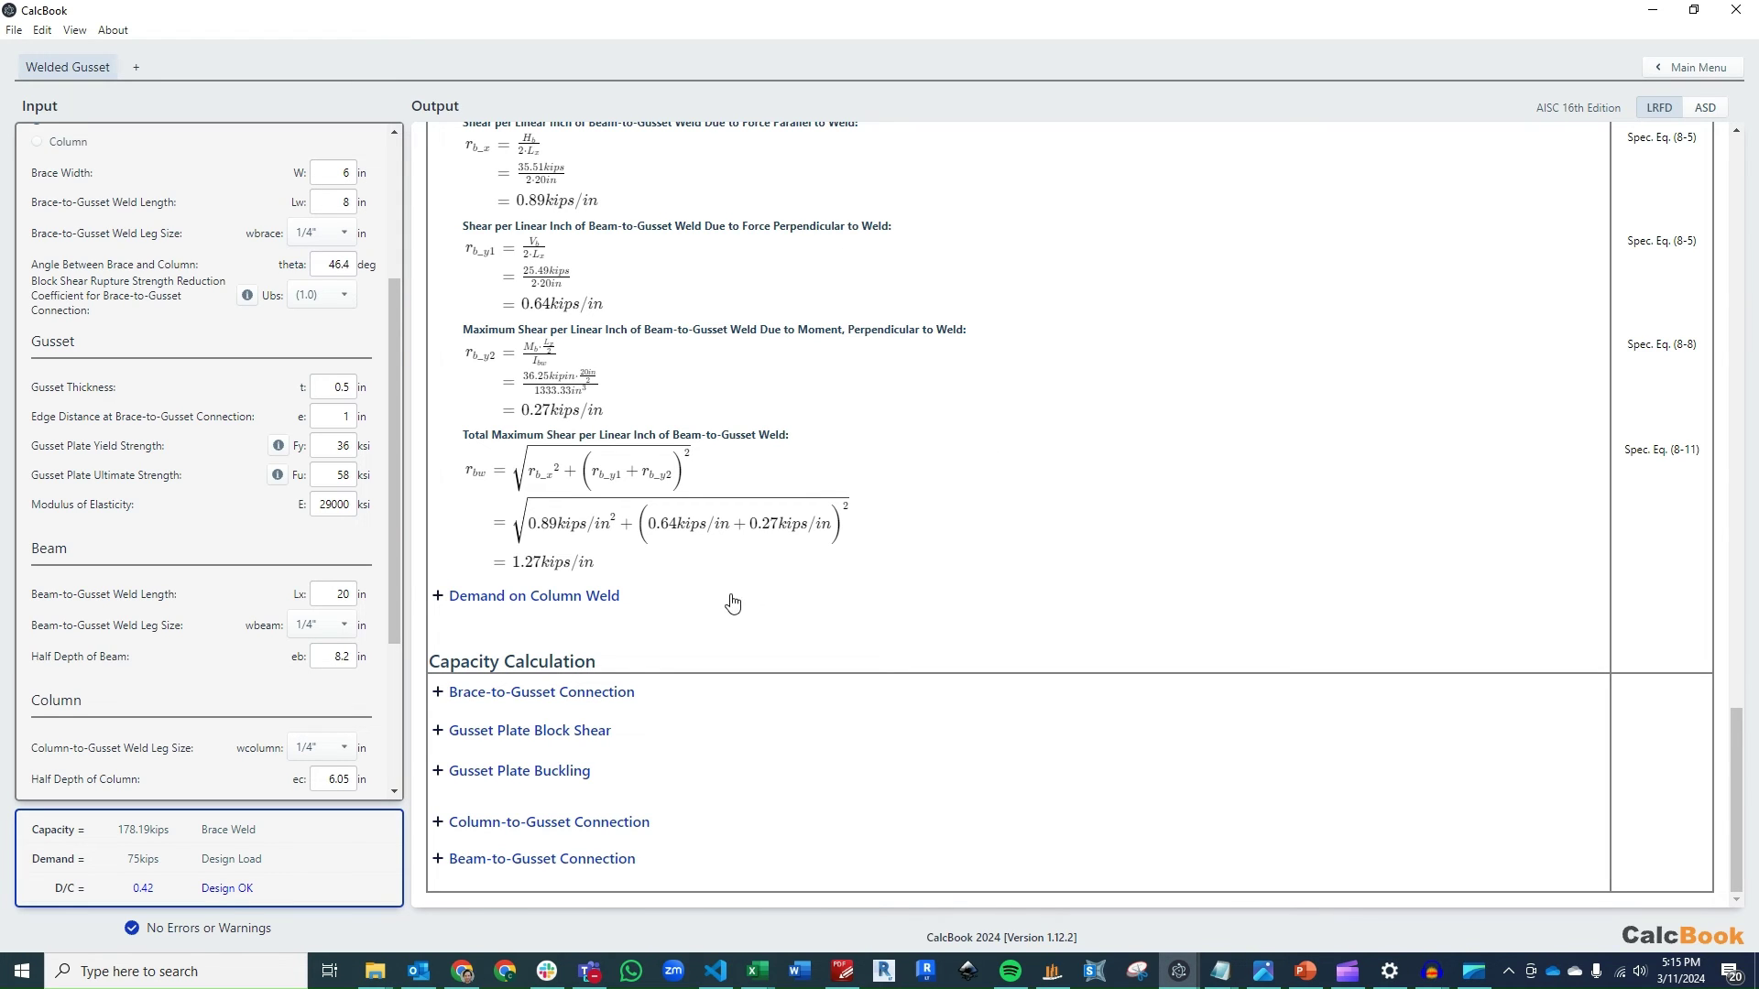
# Step: Expand Demand on Column Weld forces: 26.23 kips vertical, 18.81 kips horizontal, 0.96 kips/in
pyautogui.click(674, 602)
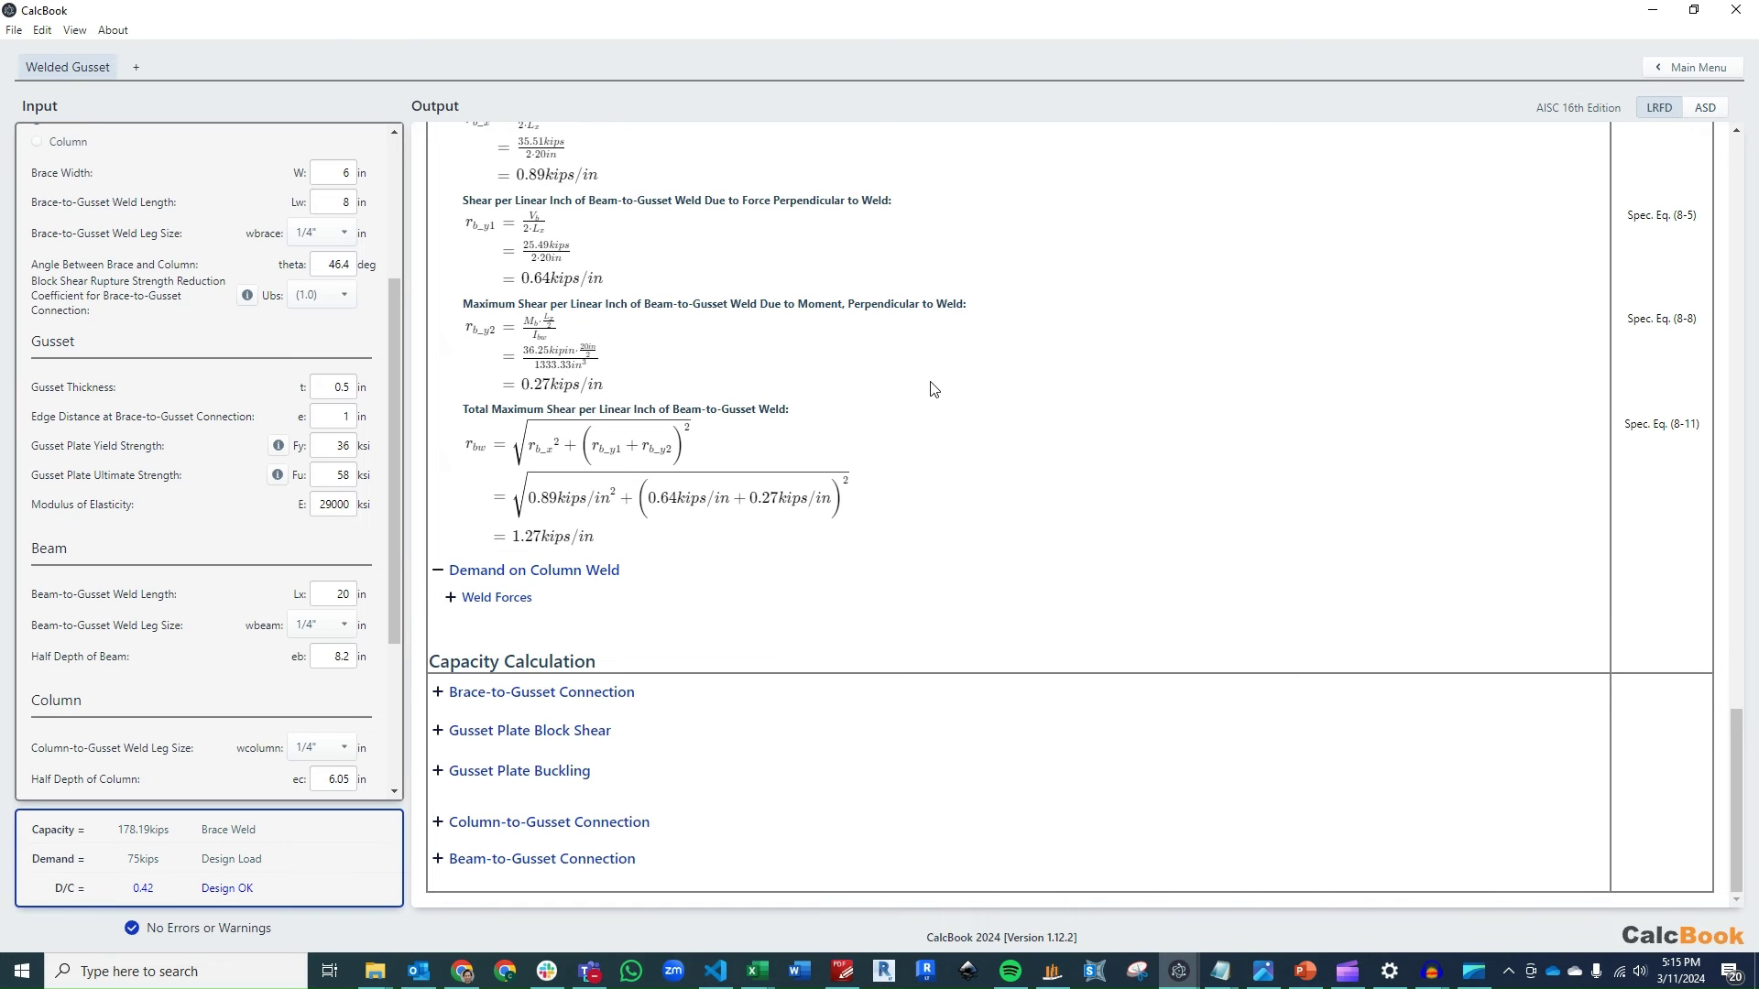
pyautogui.click(719, 600)
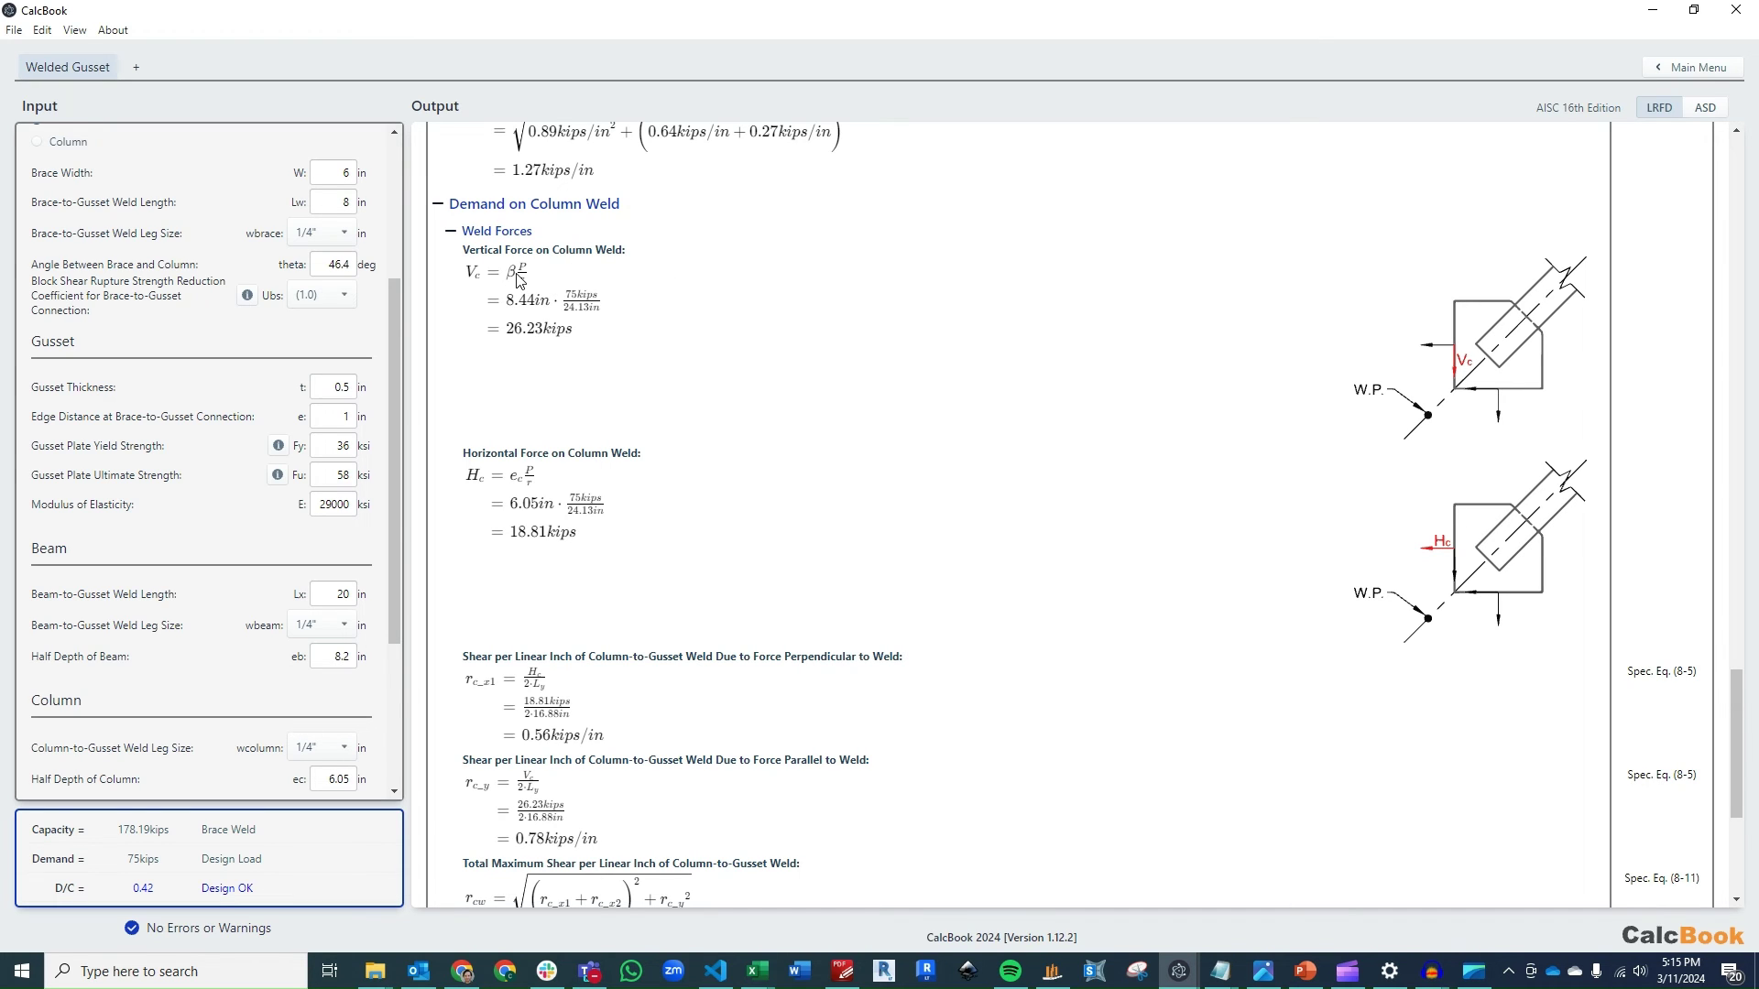
pyautogui.scroll(-1, 529, 297)
pyautogui.scroll(-2, 546, 481)
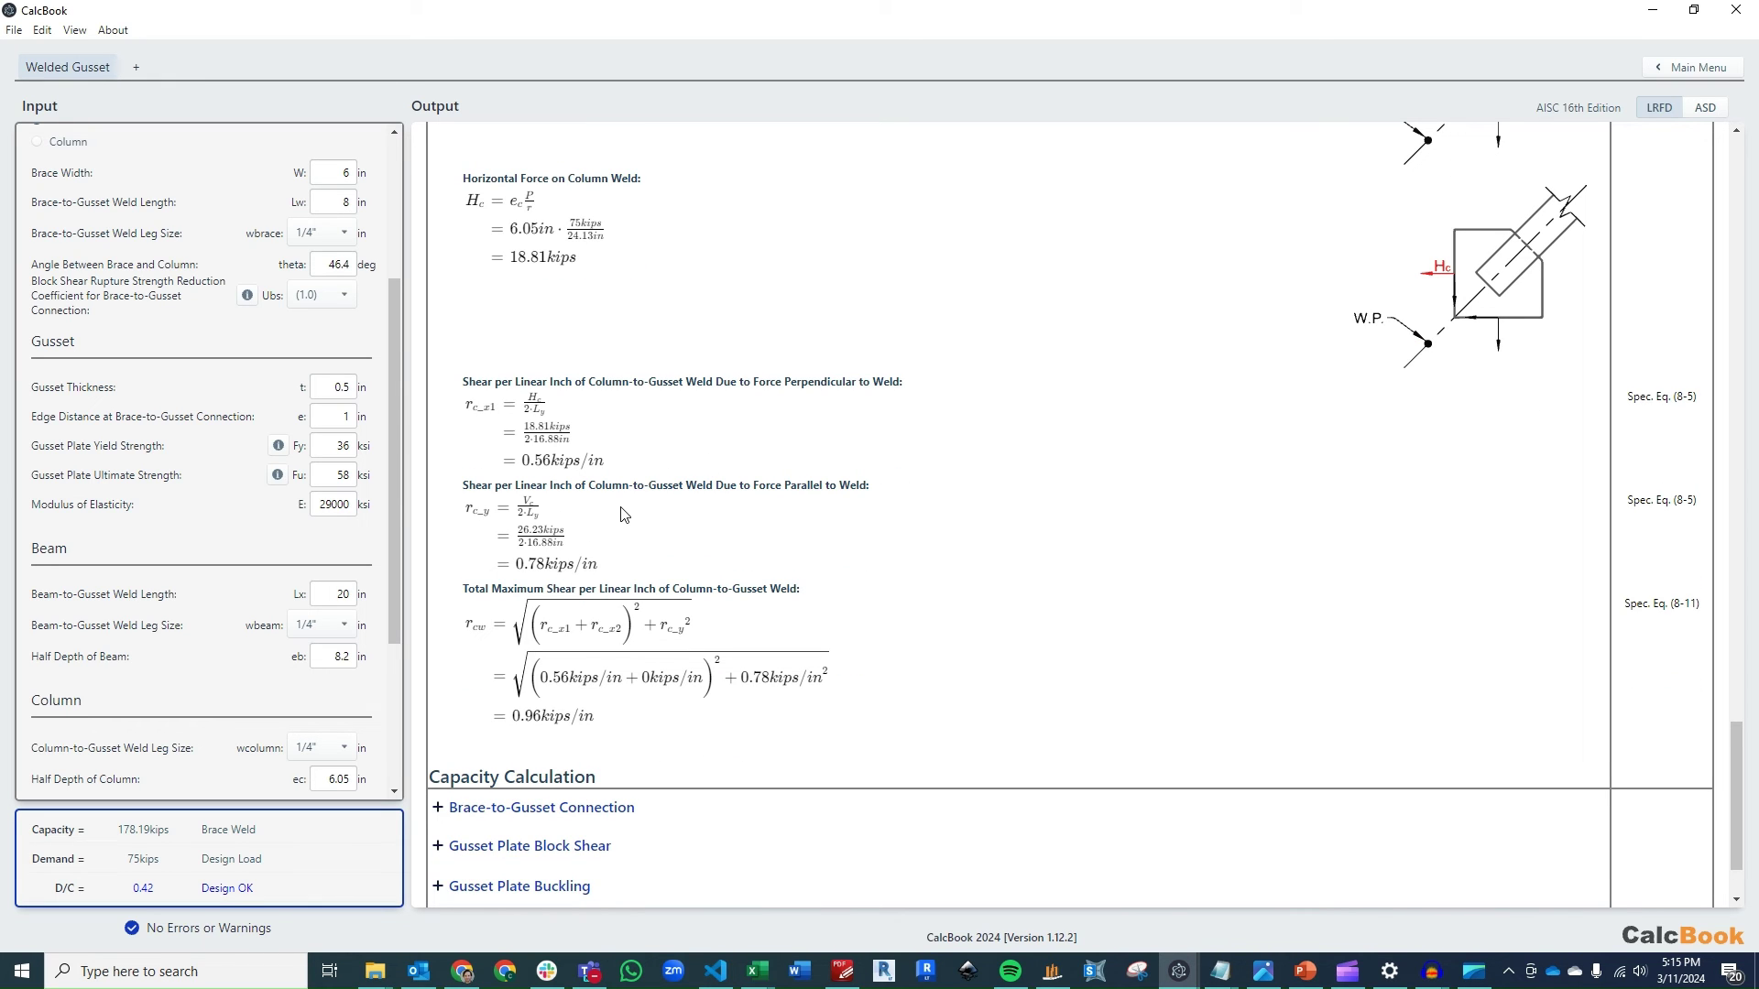
pyautogui.scroll(-1, 724, 483)
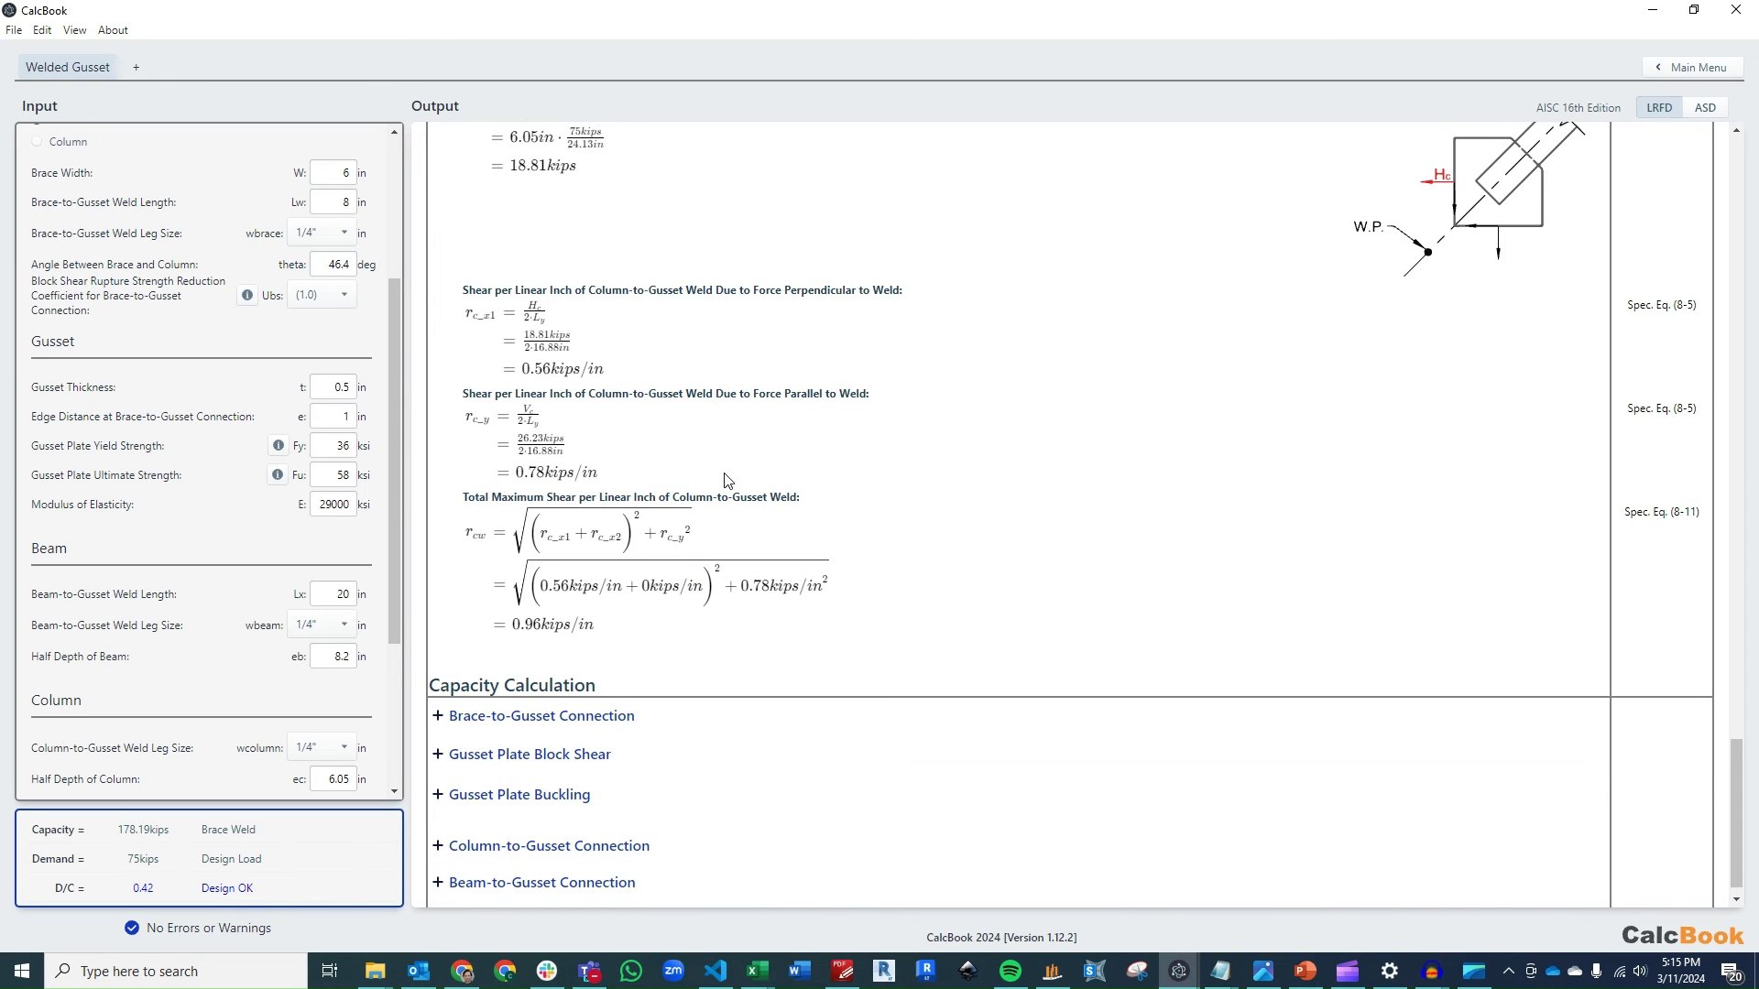
pyautogui.scroll(-1, 861, 584)
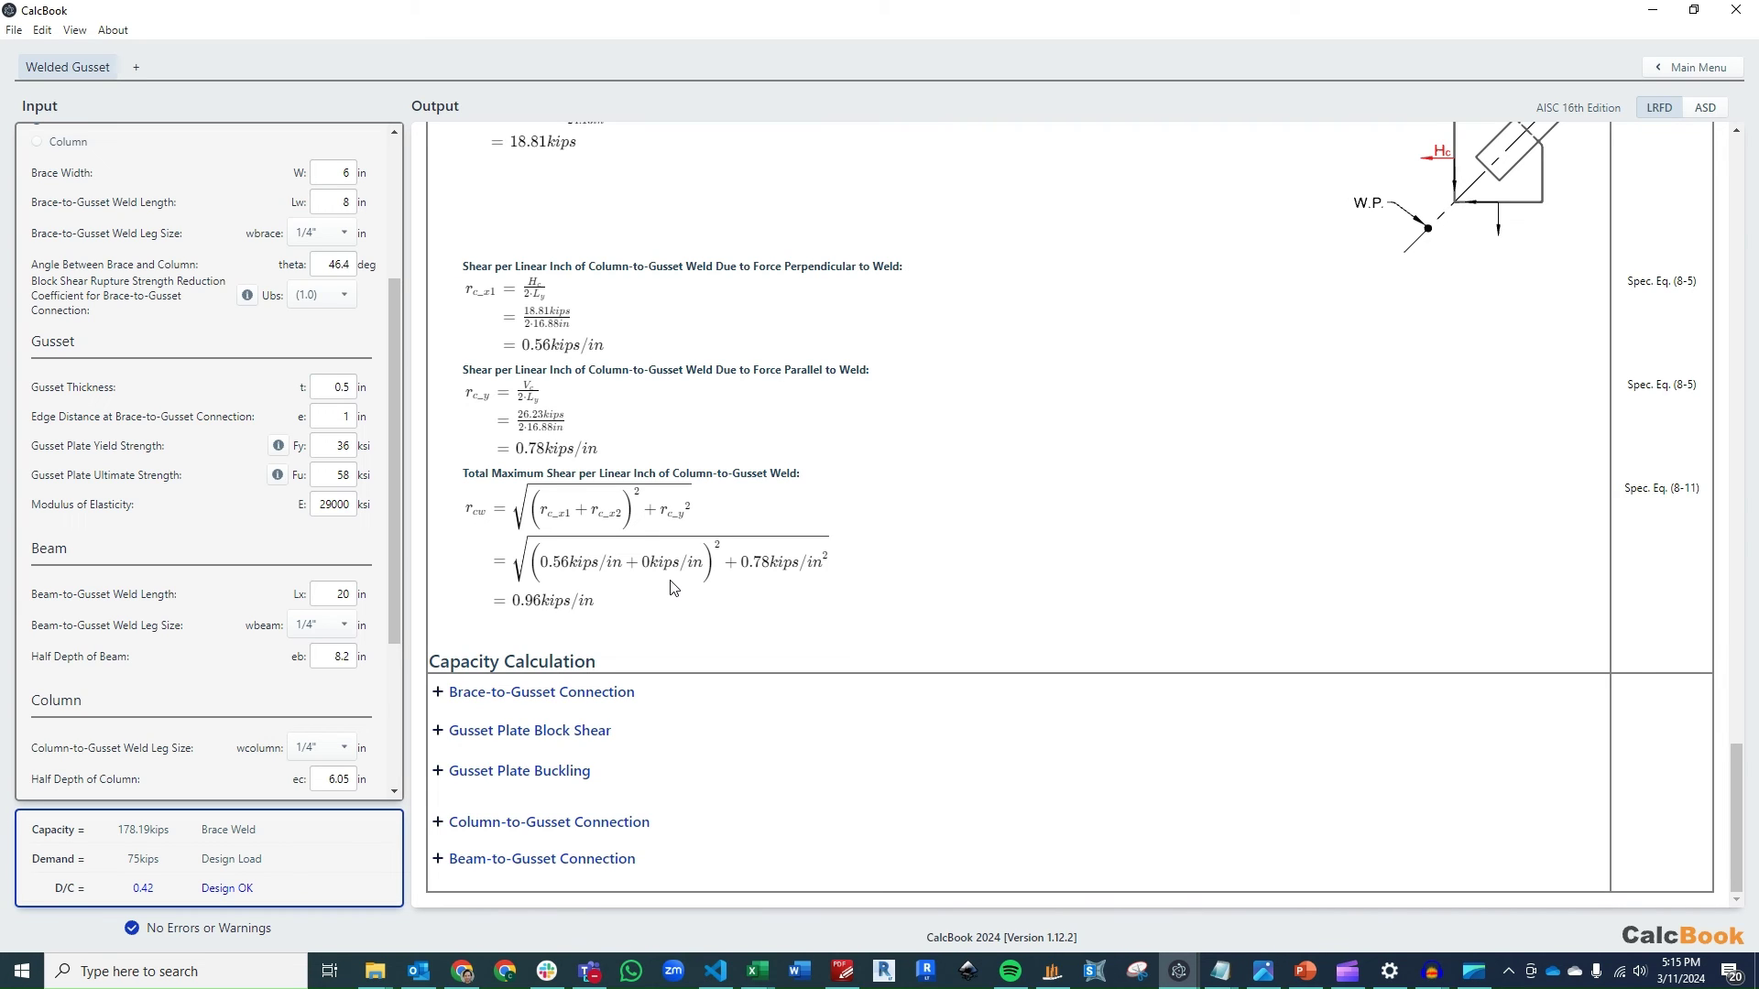
# Step: Expand Brace-to-Gusset Connection and its weld strength check (178.19 kips)
pyautogui.click(671, 702)
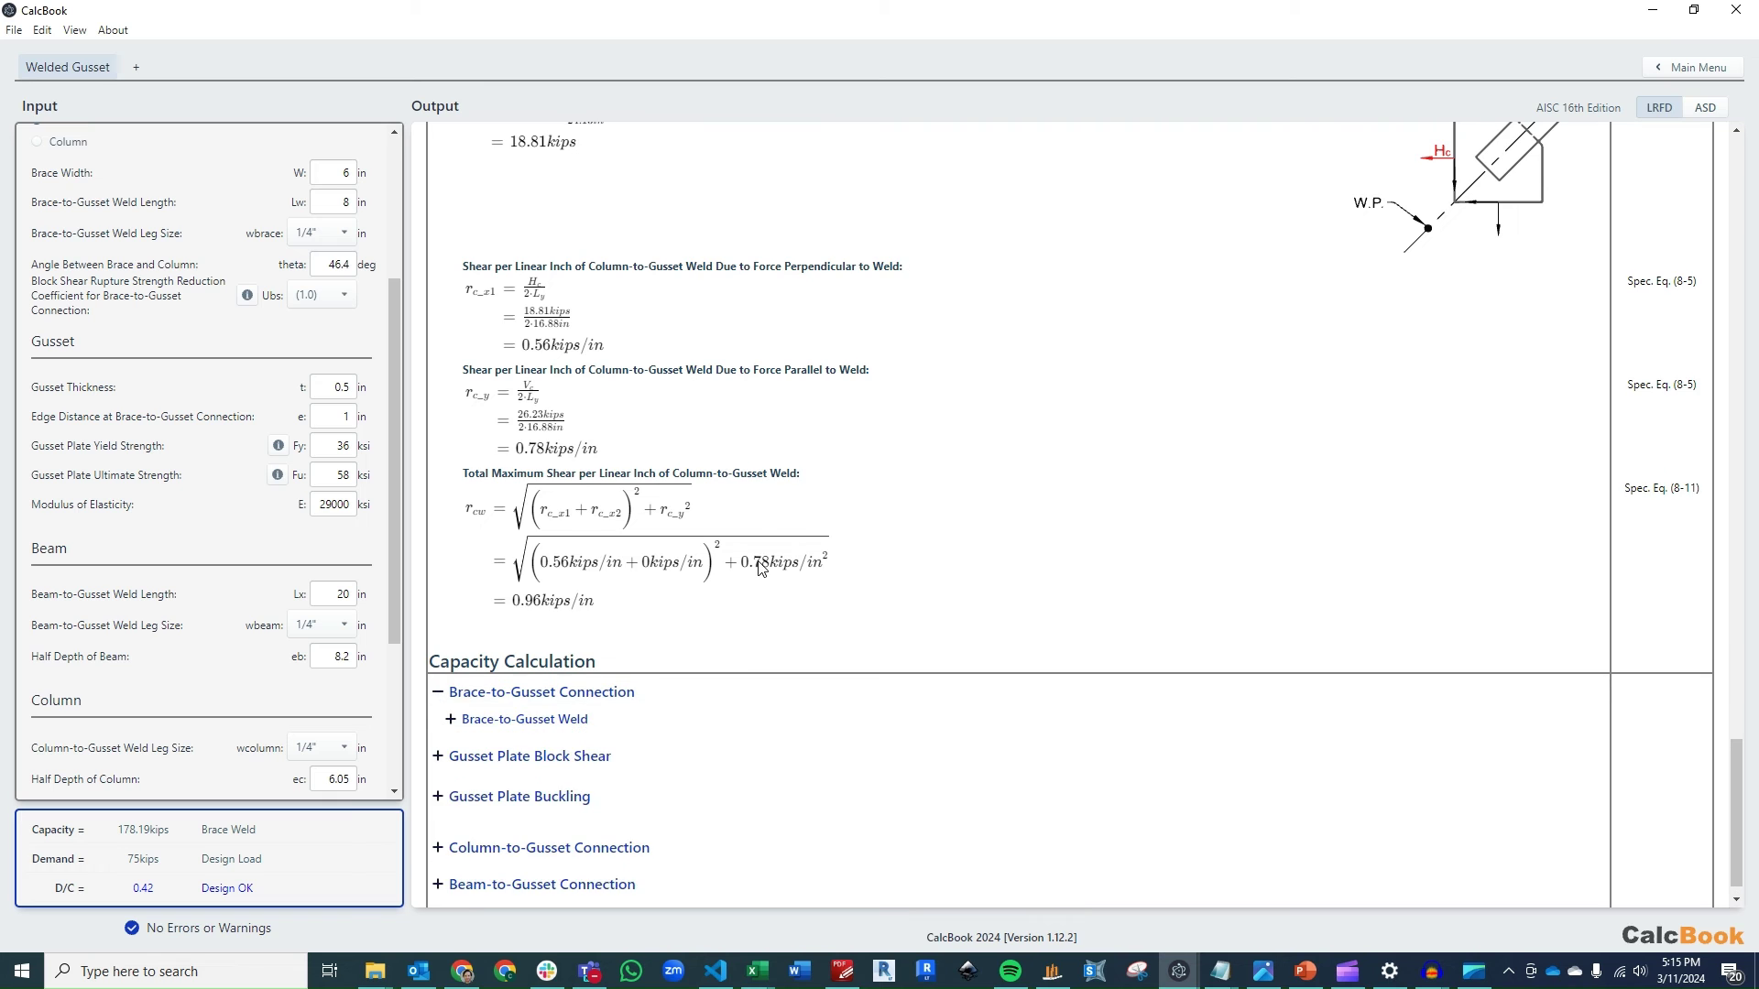
pyautogui.click(668, 693)
pyautogui.scroll(-4, 804, 561)
pyautogui.scroll(-1, 813, 558)
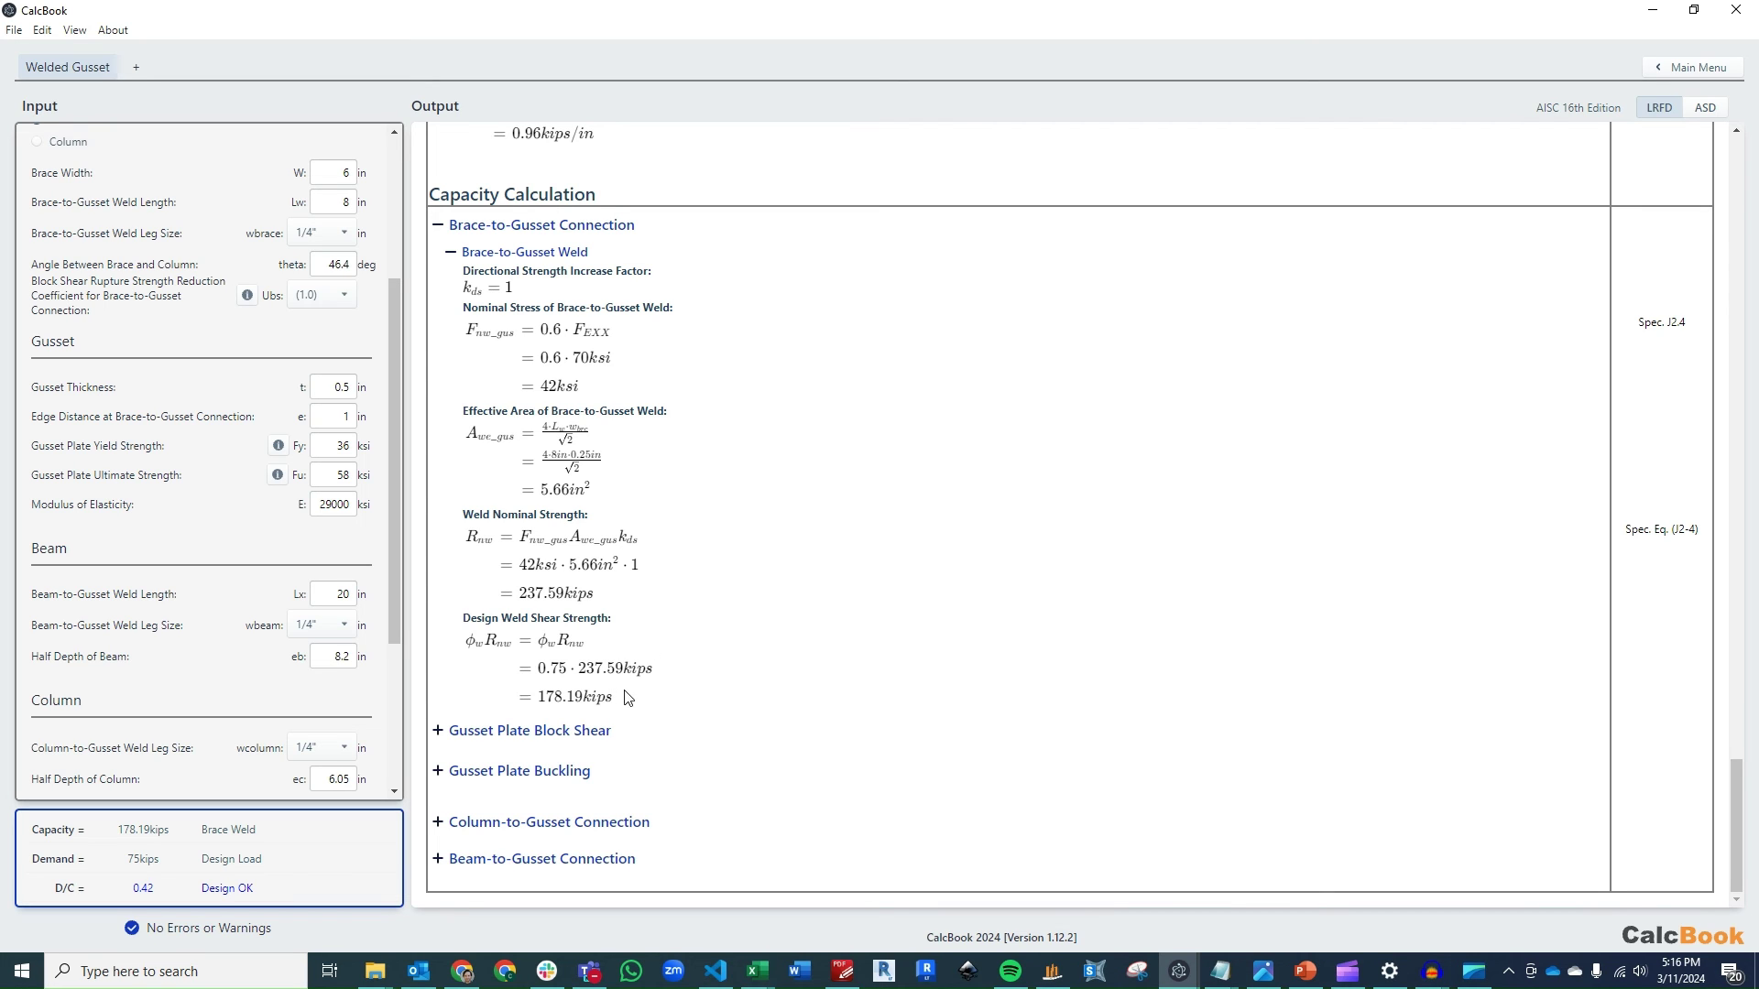
# Step: Expand Gusset Plate Block Shear: 8 in² shear area, 3 in² tension area, 260.1 kips
pyautogui.click(606, 739)
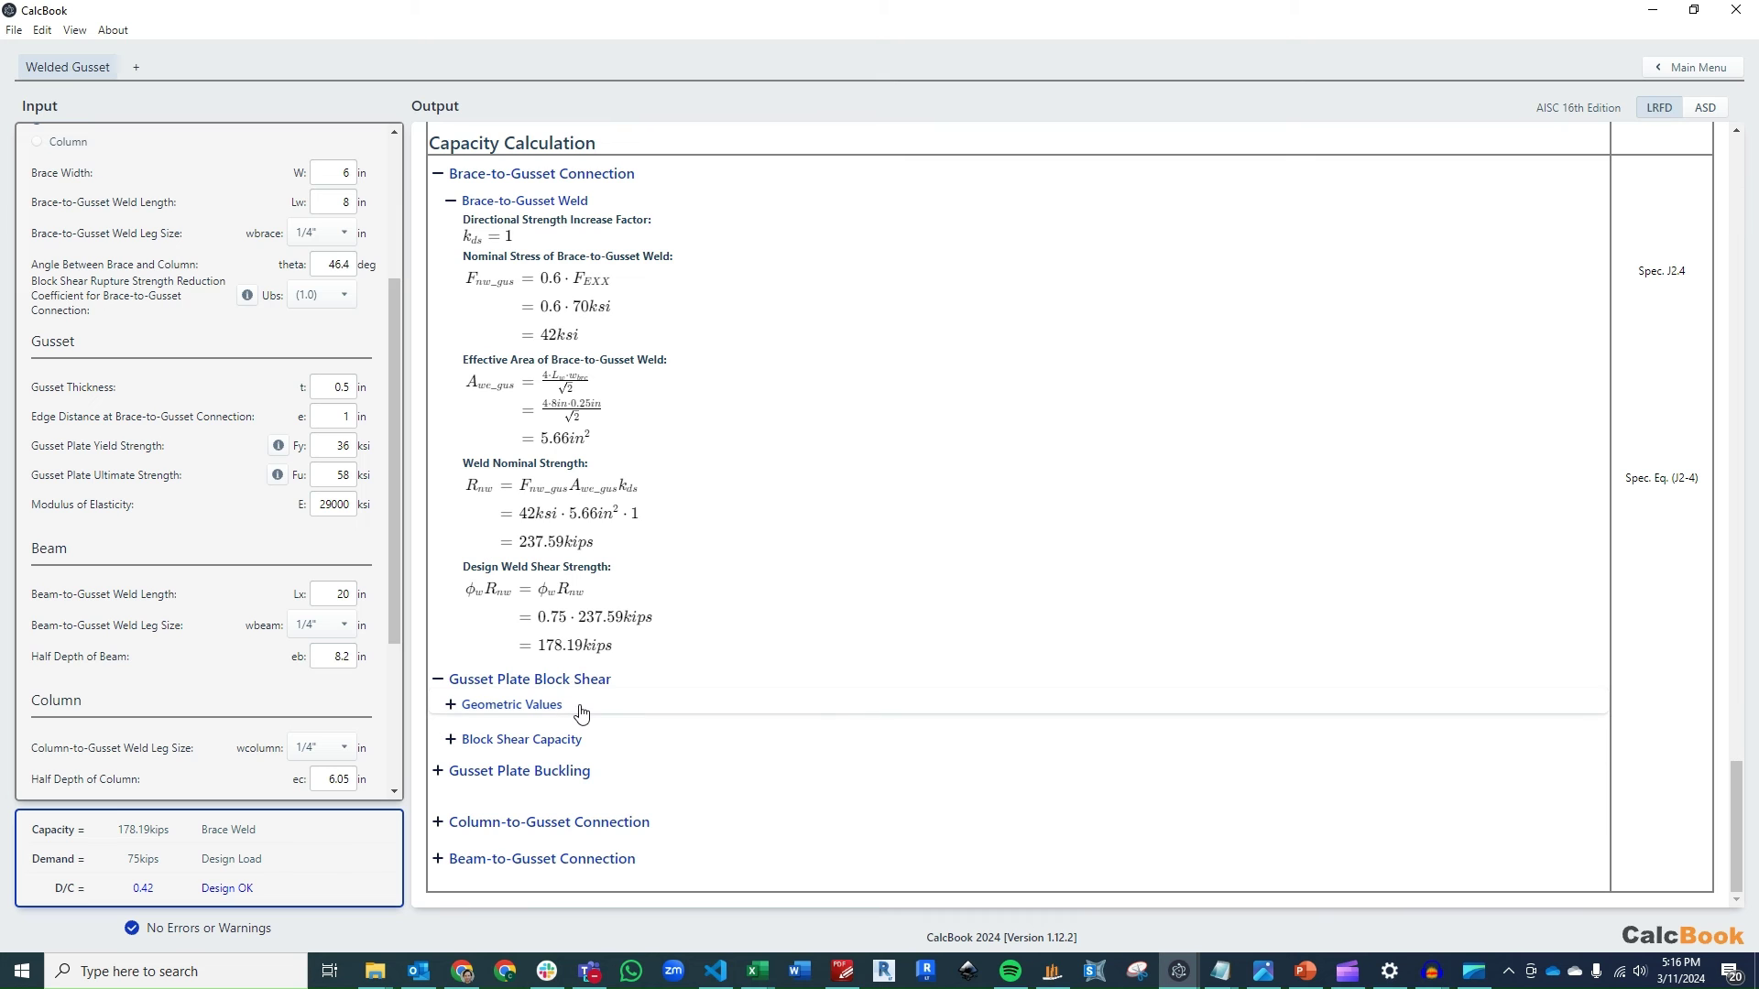
pyautogui.click(586, 713)
pyautogui.scroll(-4, 691, 608)
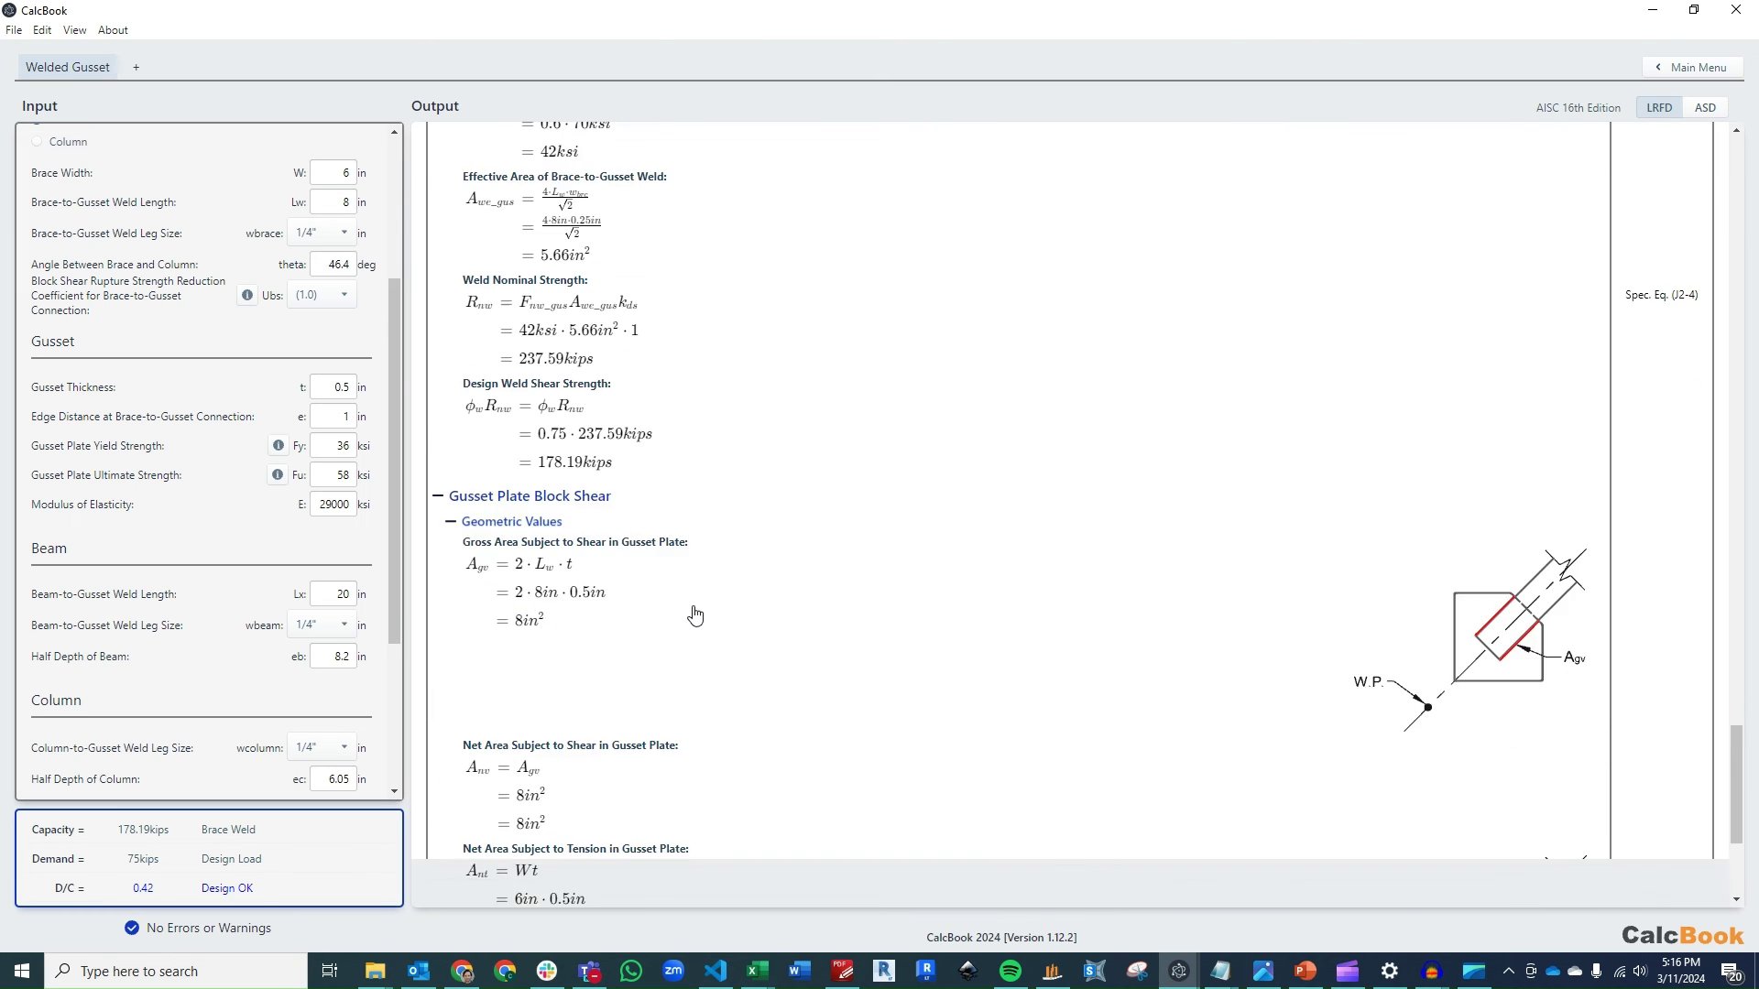
pyautogui.moveTo(1518, 462)
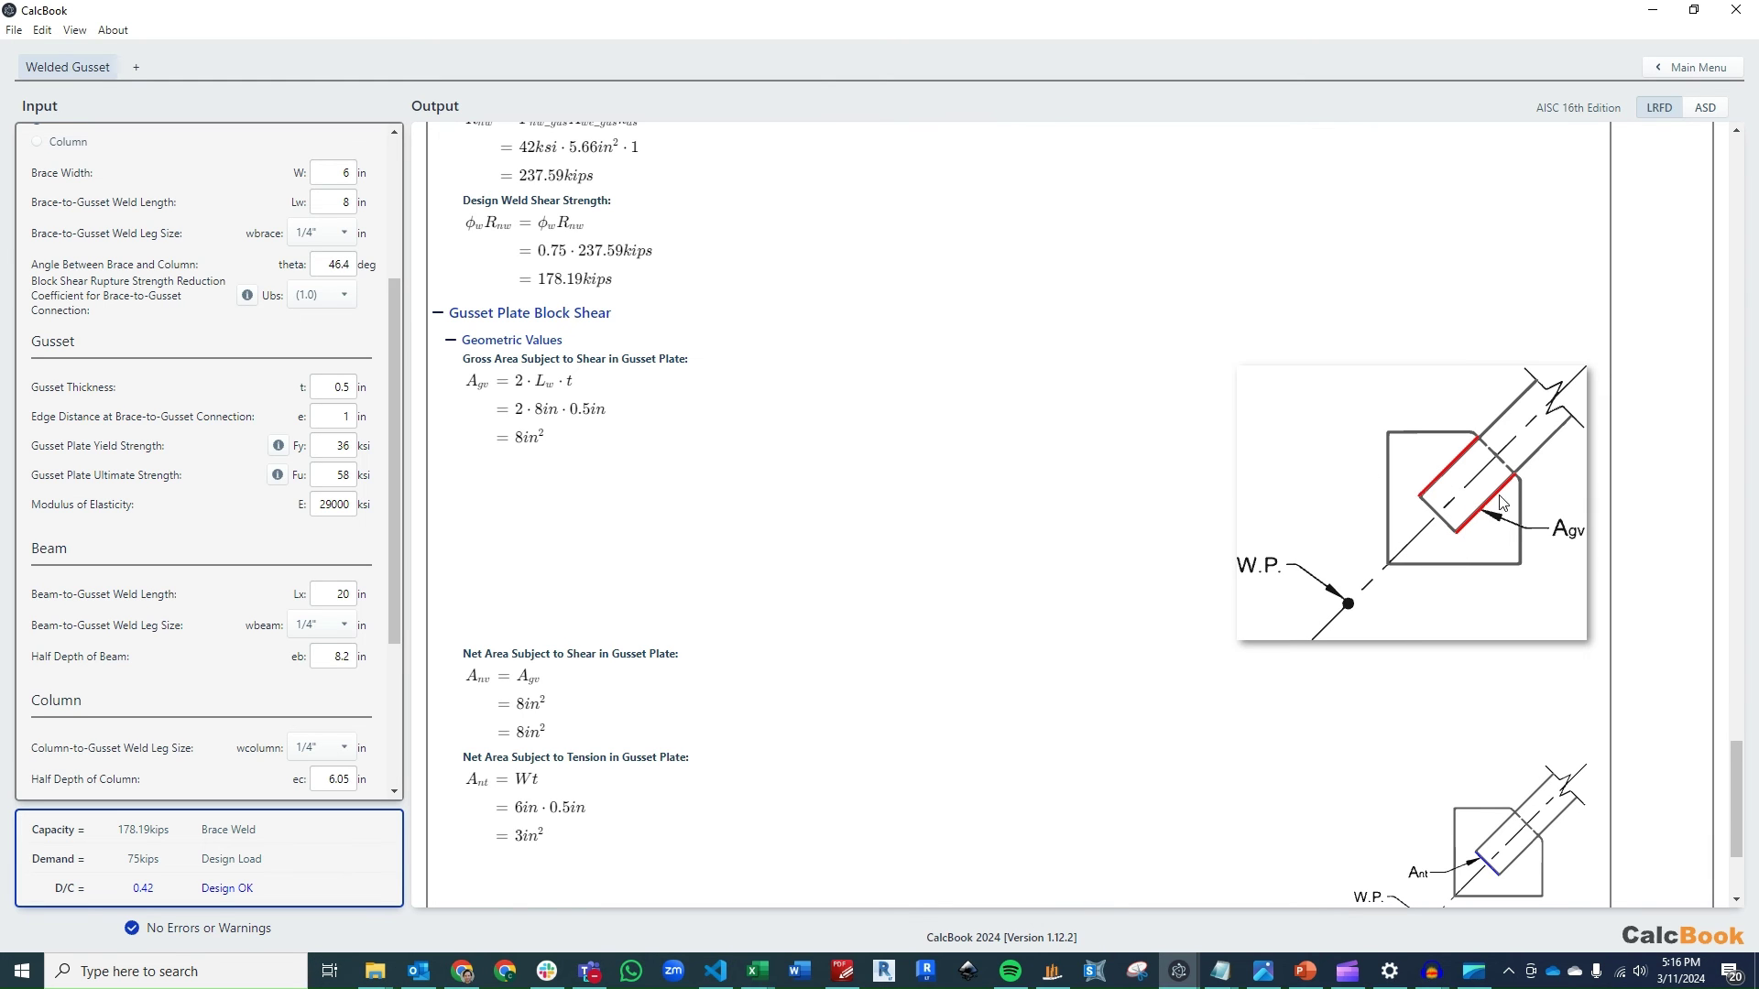
pyautogui.scroll(-2, 969, 449)
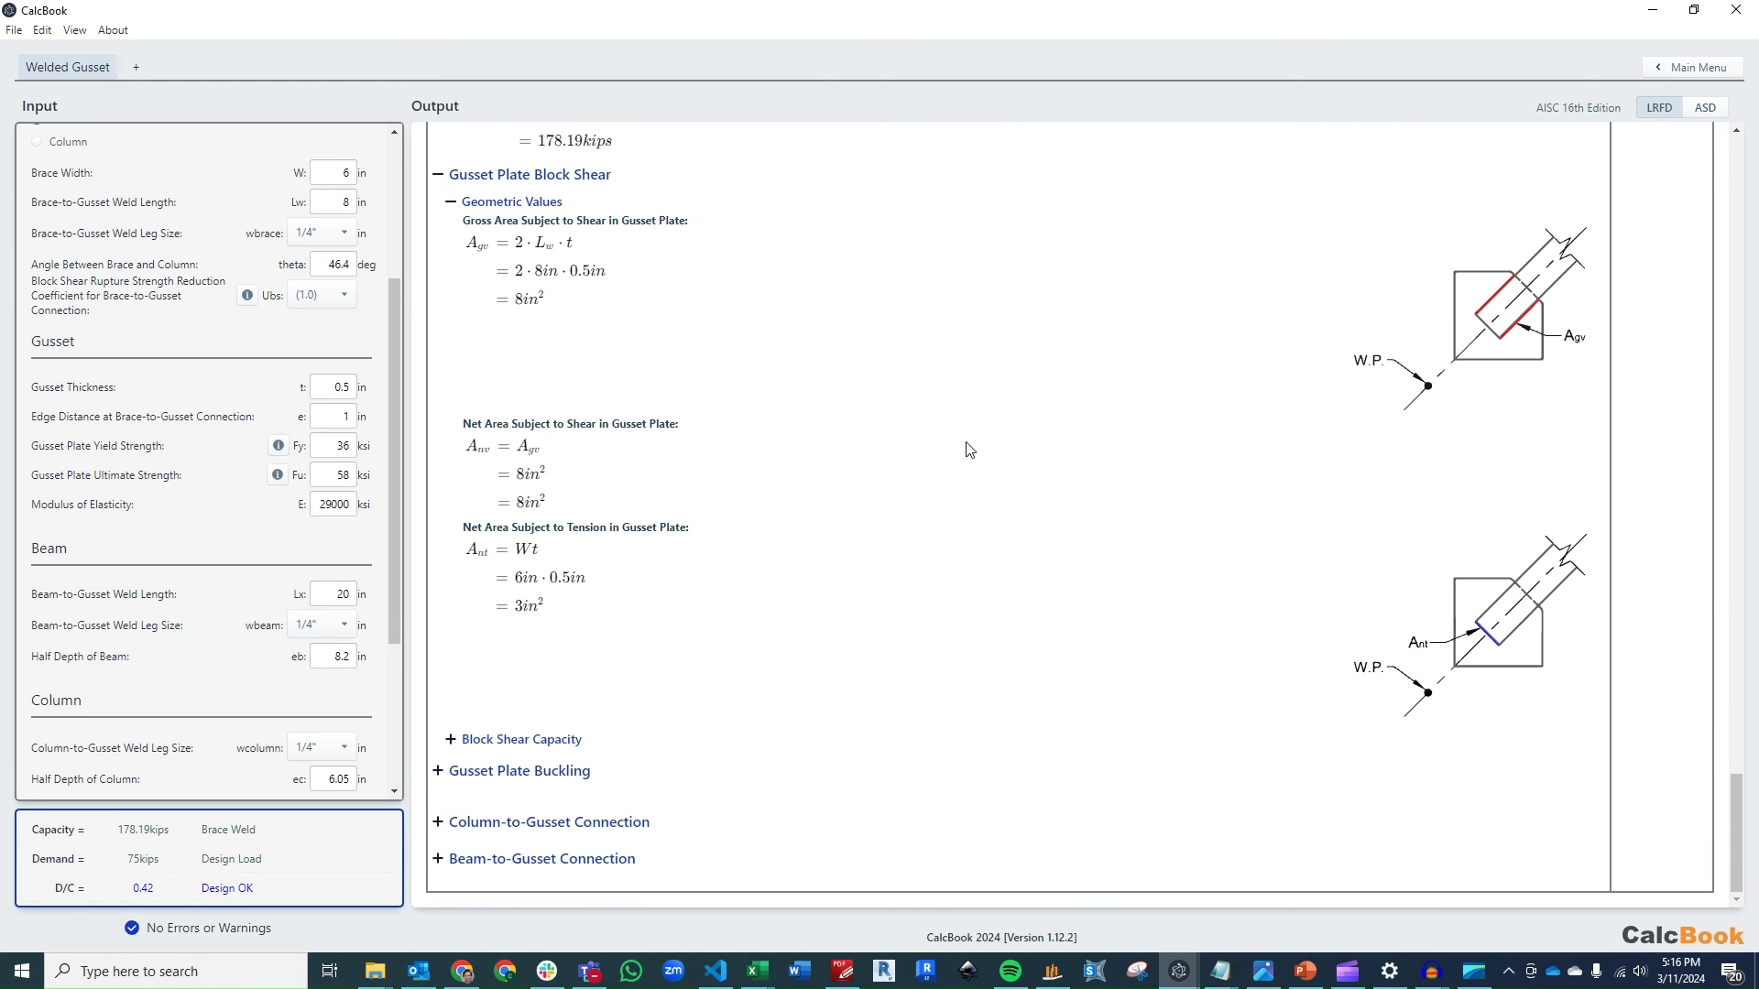
pyautogui.click(619, 742)
pyautogui.scroll(-3, 720, 573)
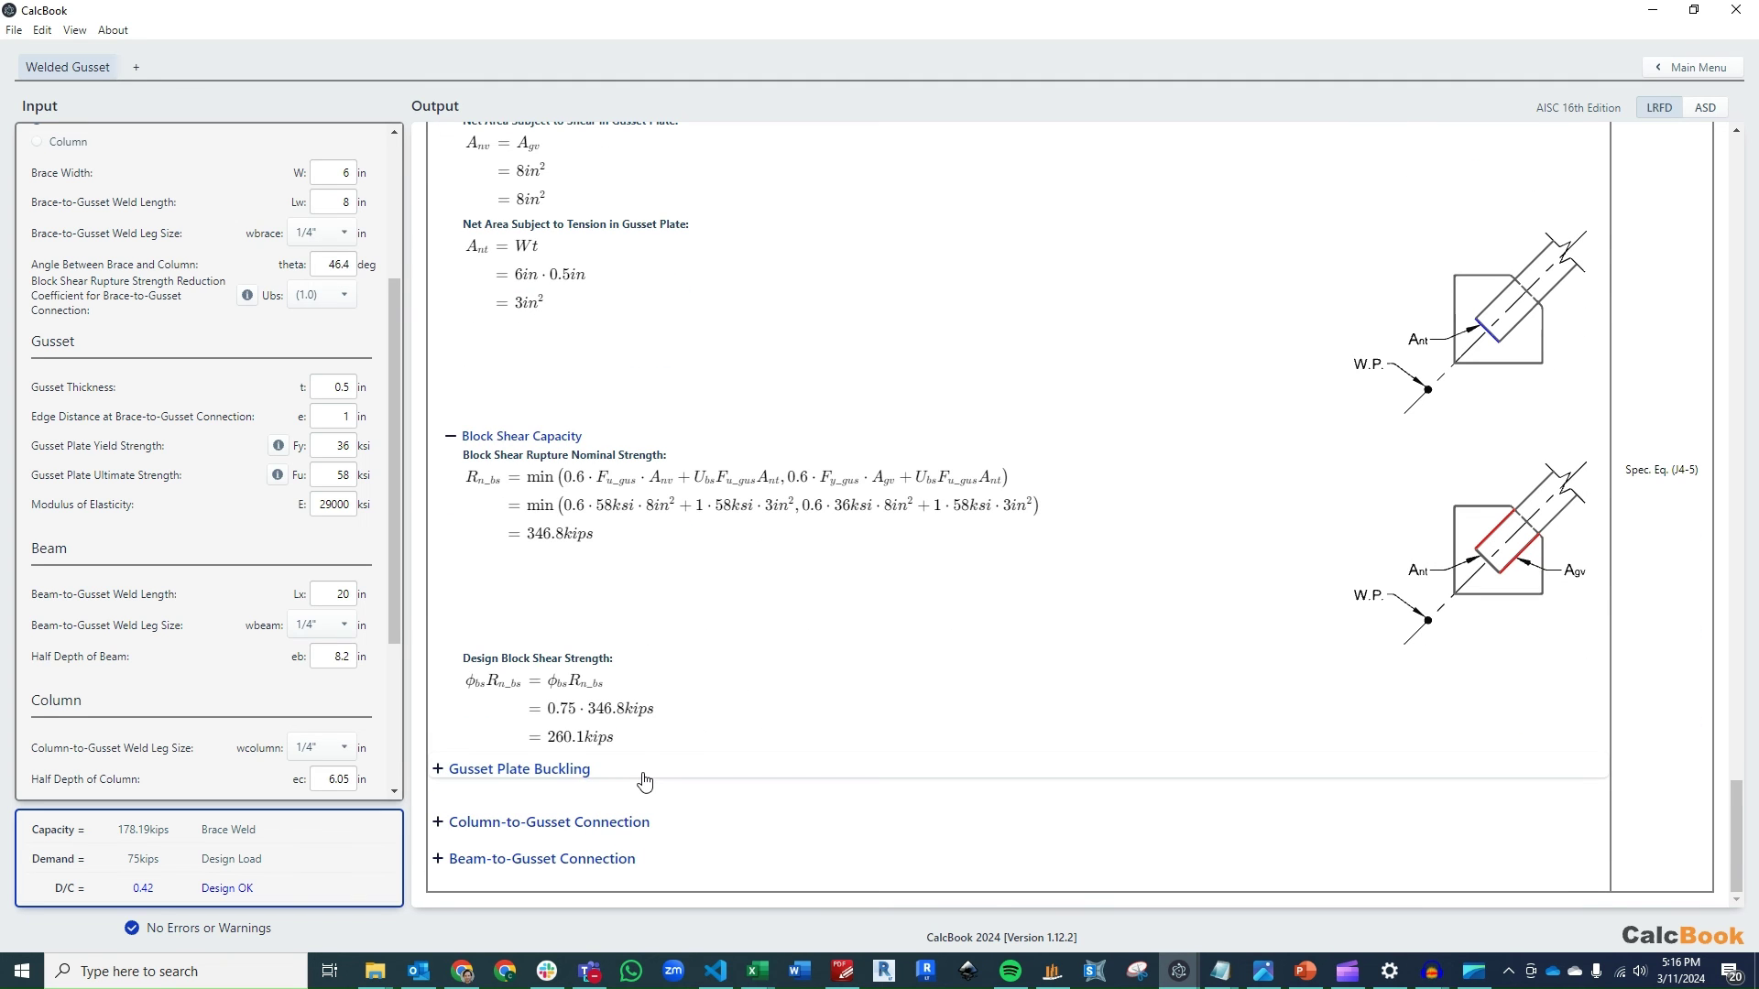
# Step: Expand Gusset Plate Buckling geometric values, showing the 15.24 in Whitmore width
pyautogui.click(646, 781)
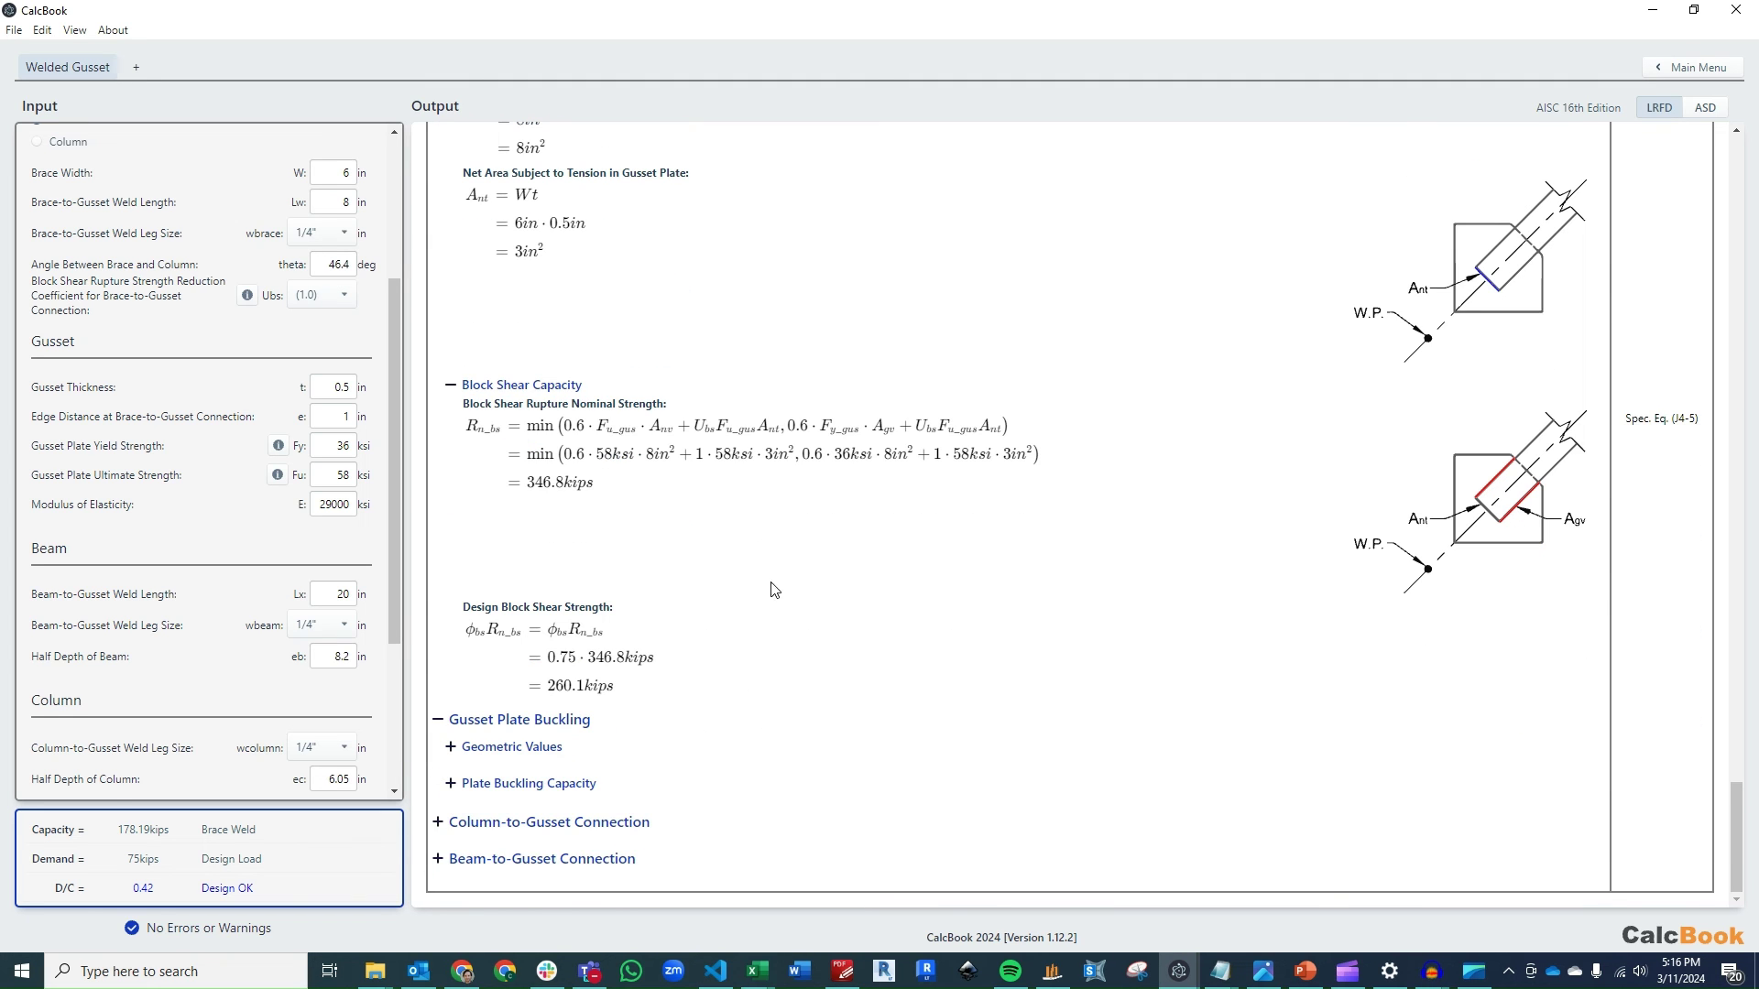
pyautogui.click(548, 753)
pyautogui.scroll(-2, 782, 666)
pyautogui.scroll(-2, 781, 666)
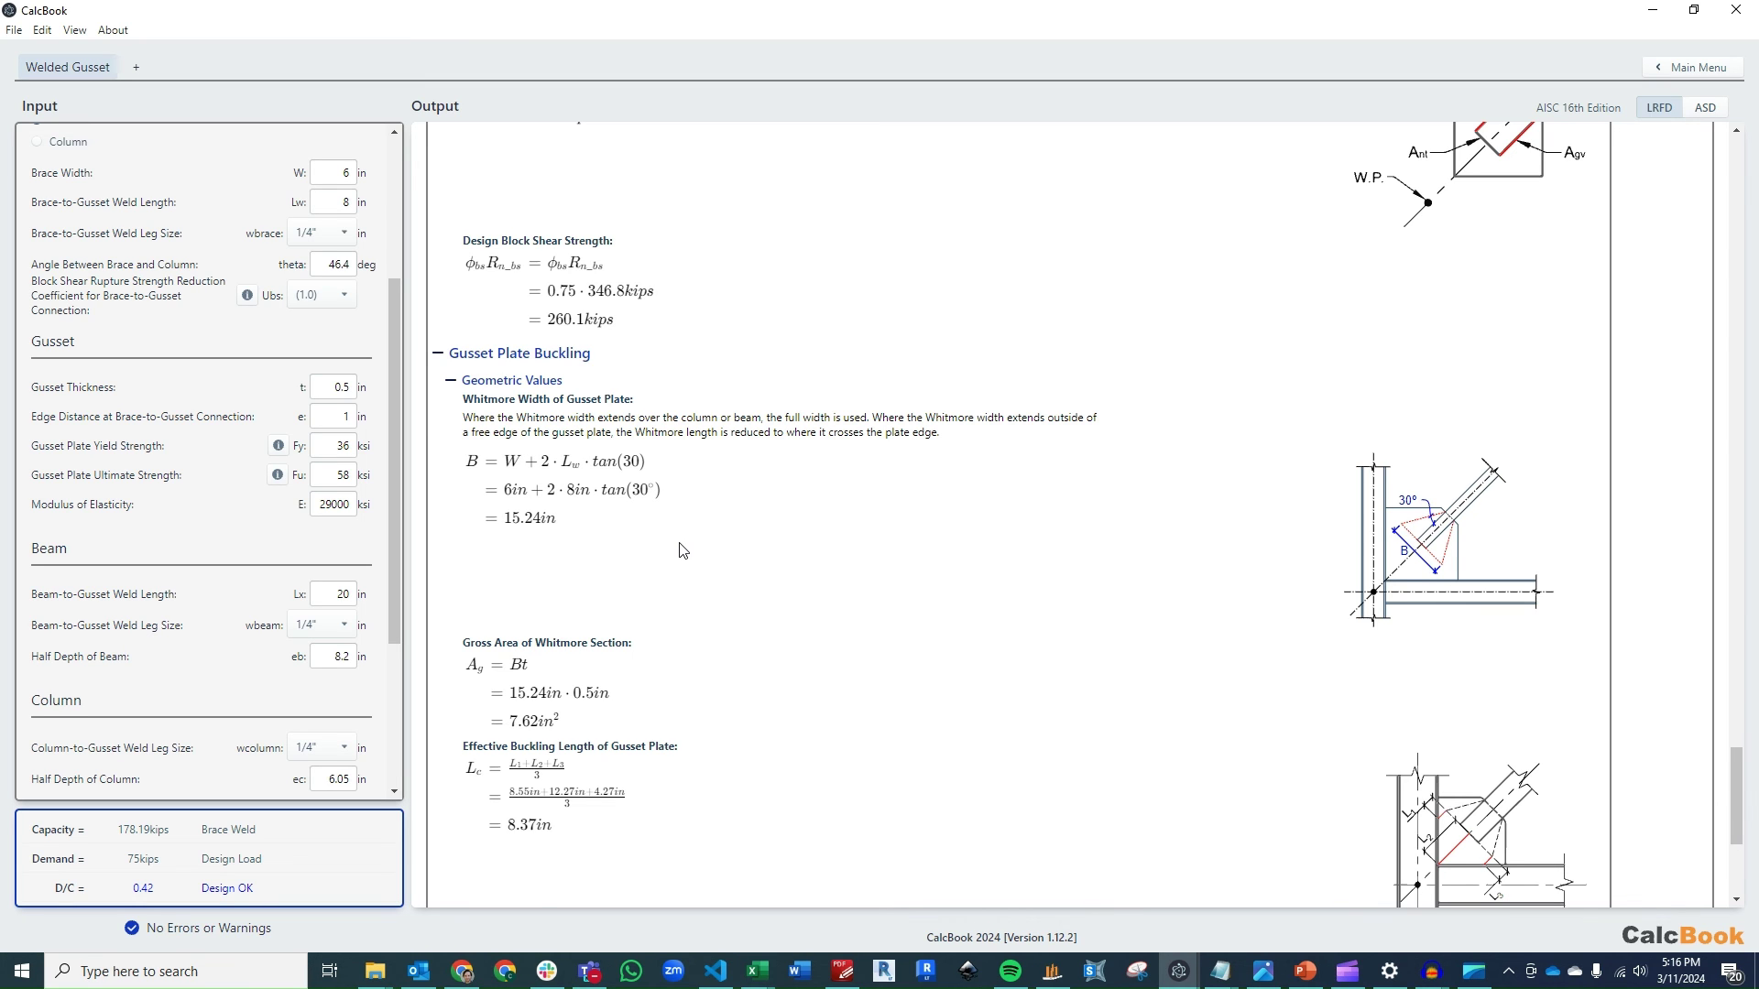
pyautogui.scroll(-3, 681, 550)
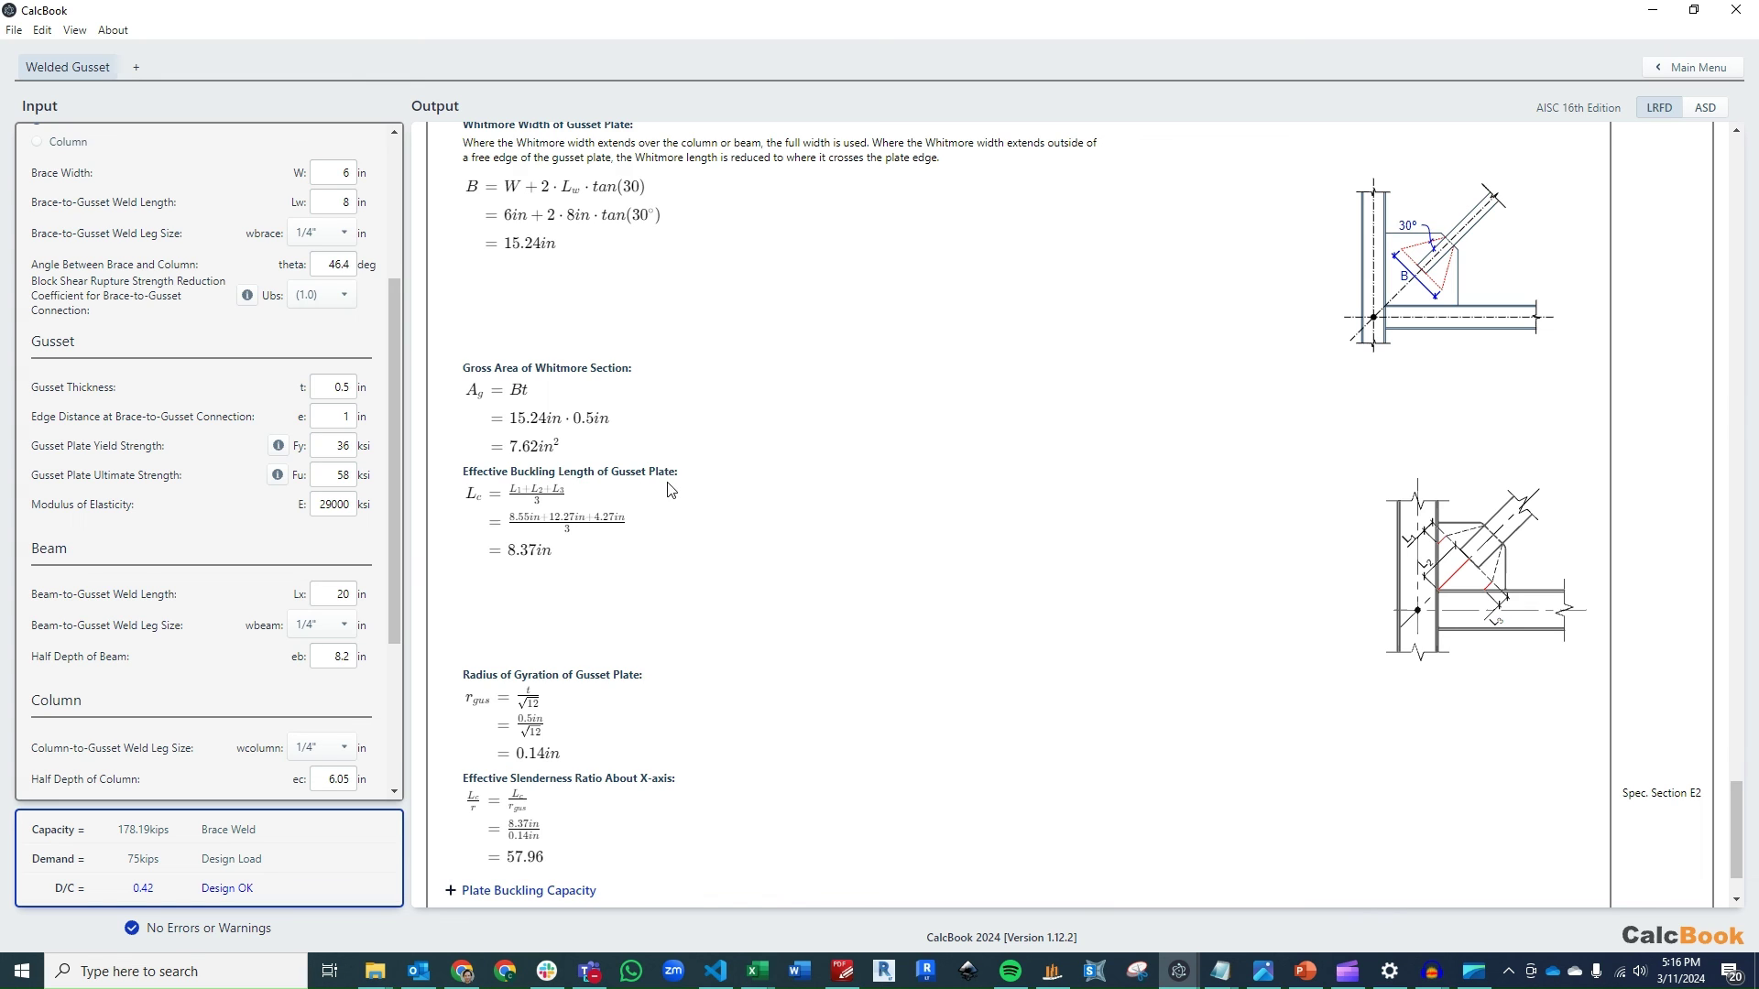
pyautogui.scroll(-1, 759, 514)
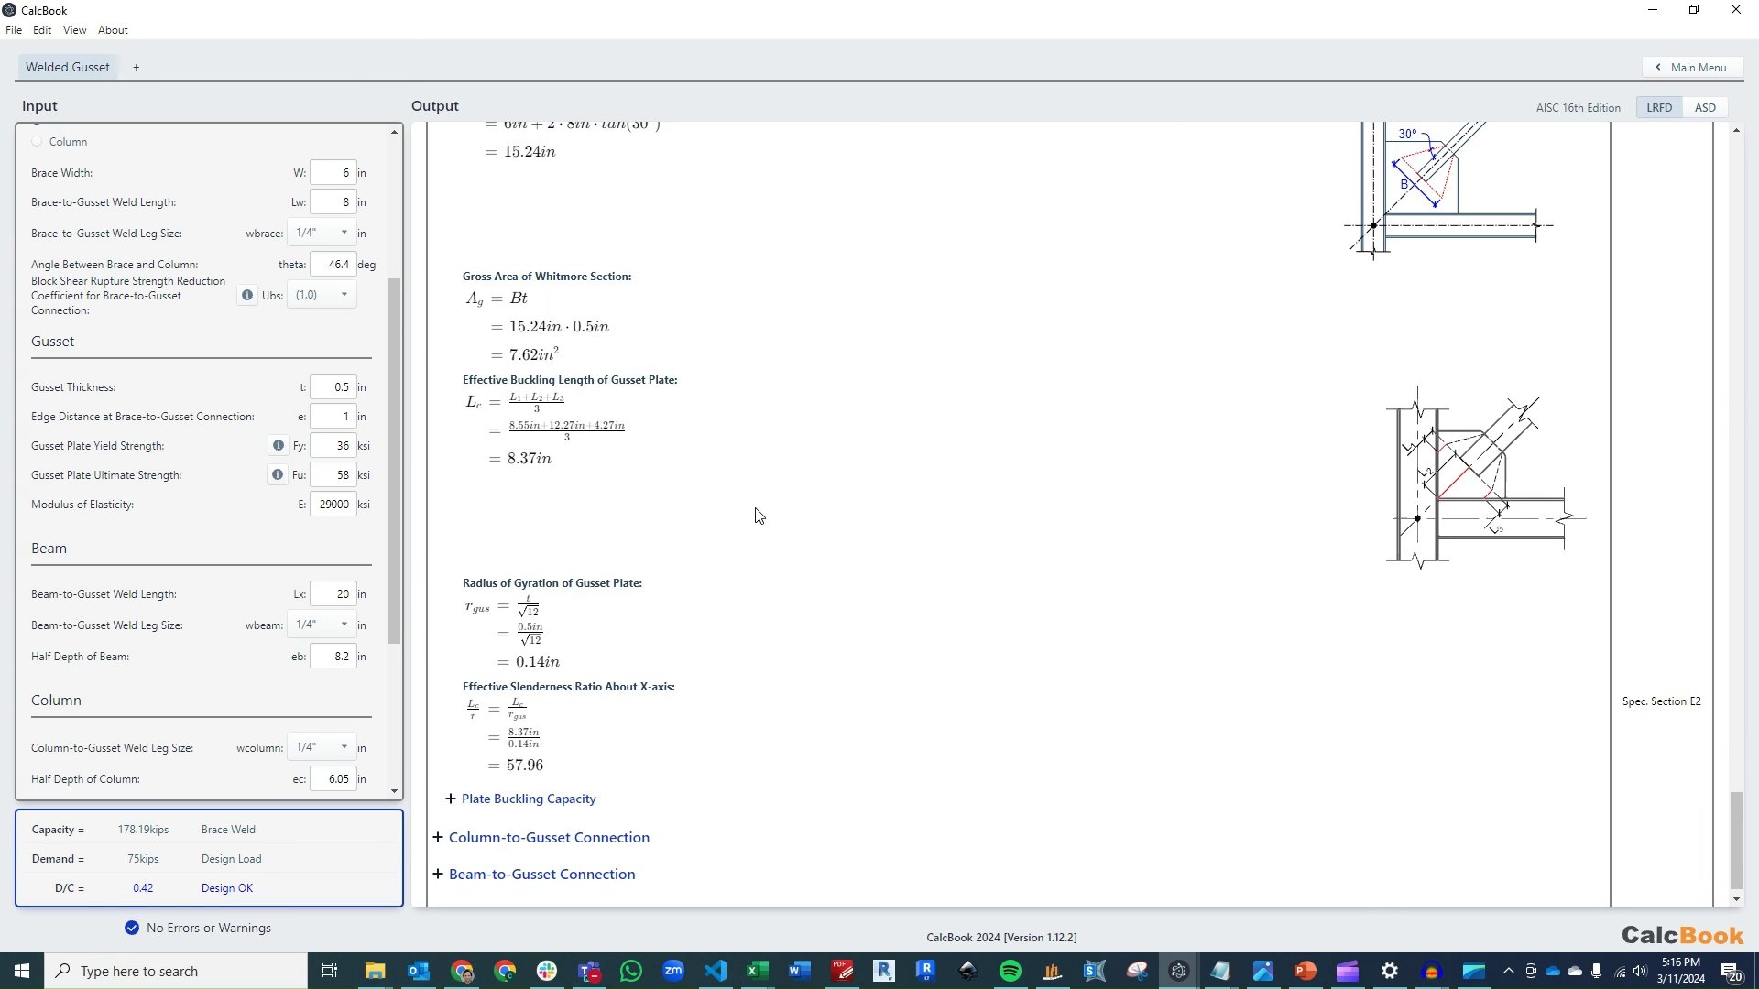
pyautogui.scroll(-1, 759, 515)
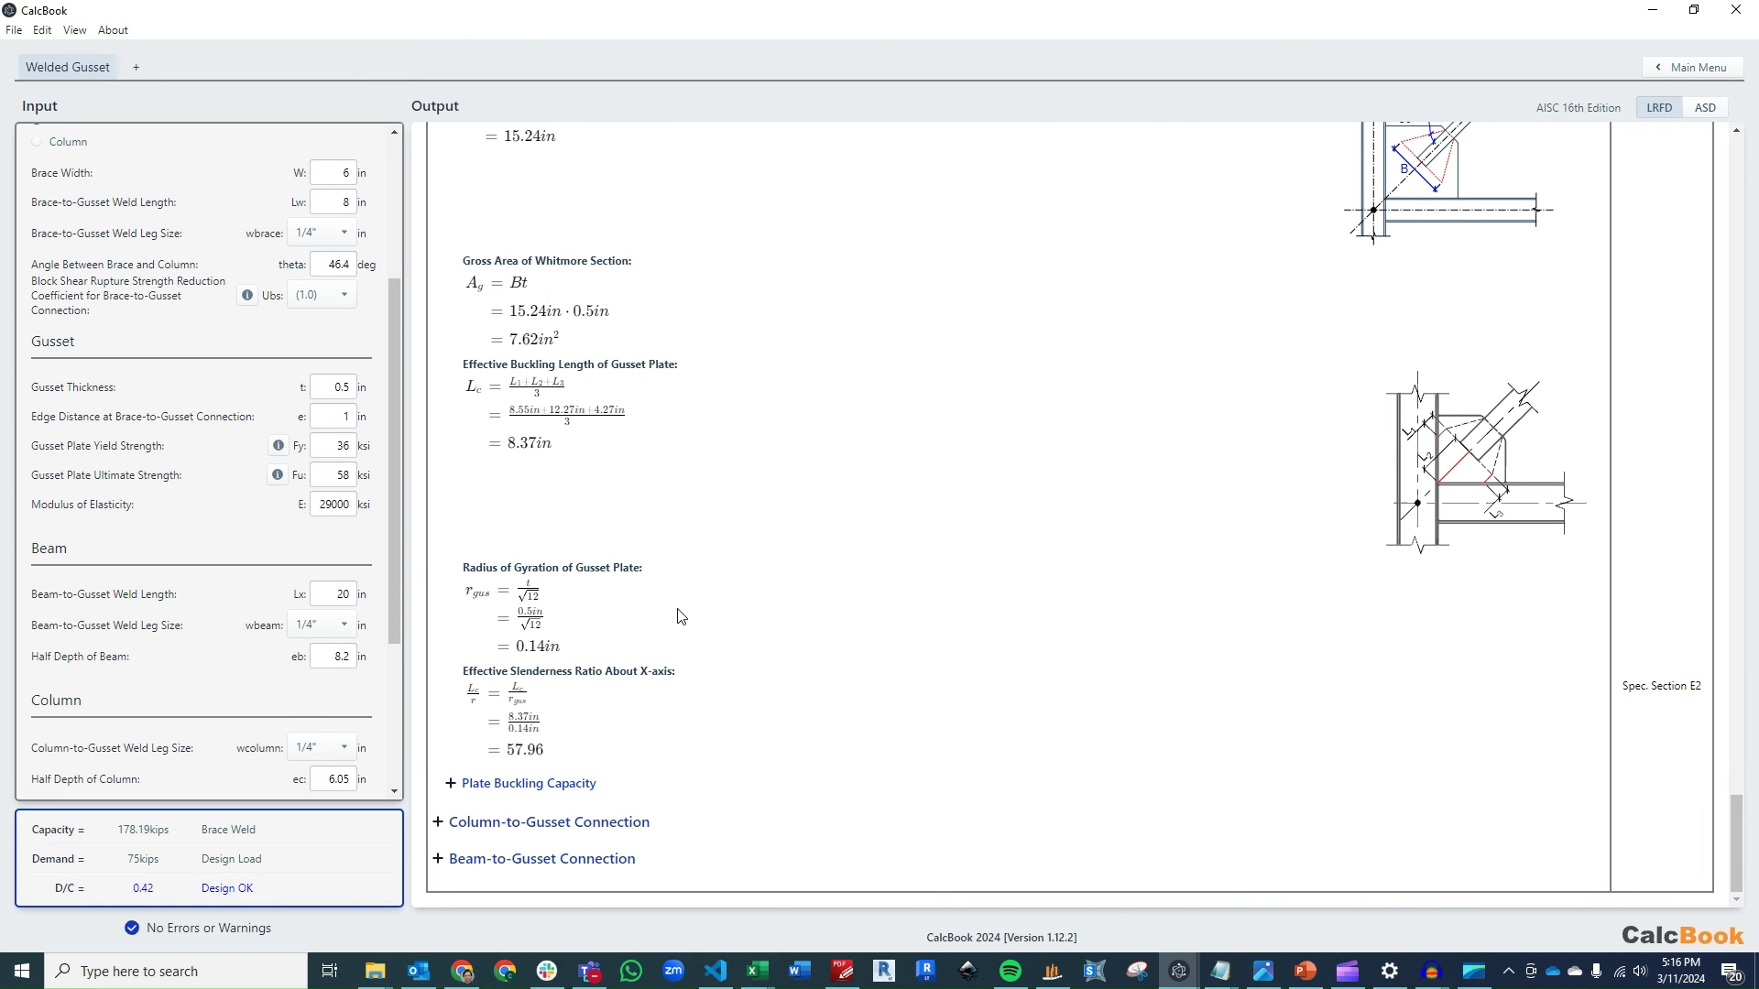
# Step: Expand Plate Buckling Capacity: slenderness 57.96, 30.16 ksi critical stress, 206.84 kips
pyautogui.click(593, 783)
pyautogui.scroll(-4, 868, 641)
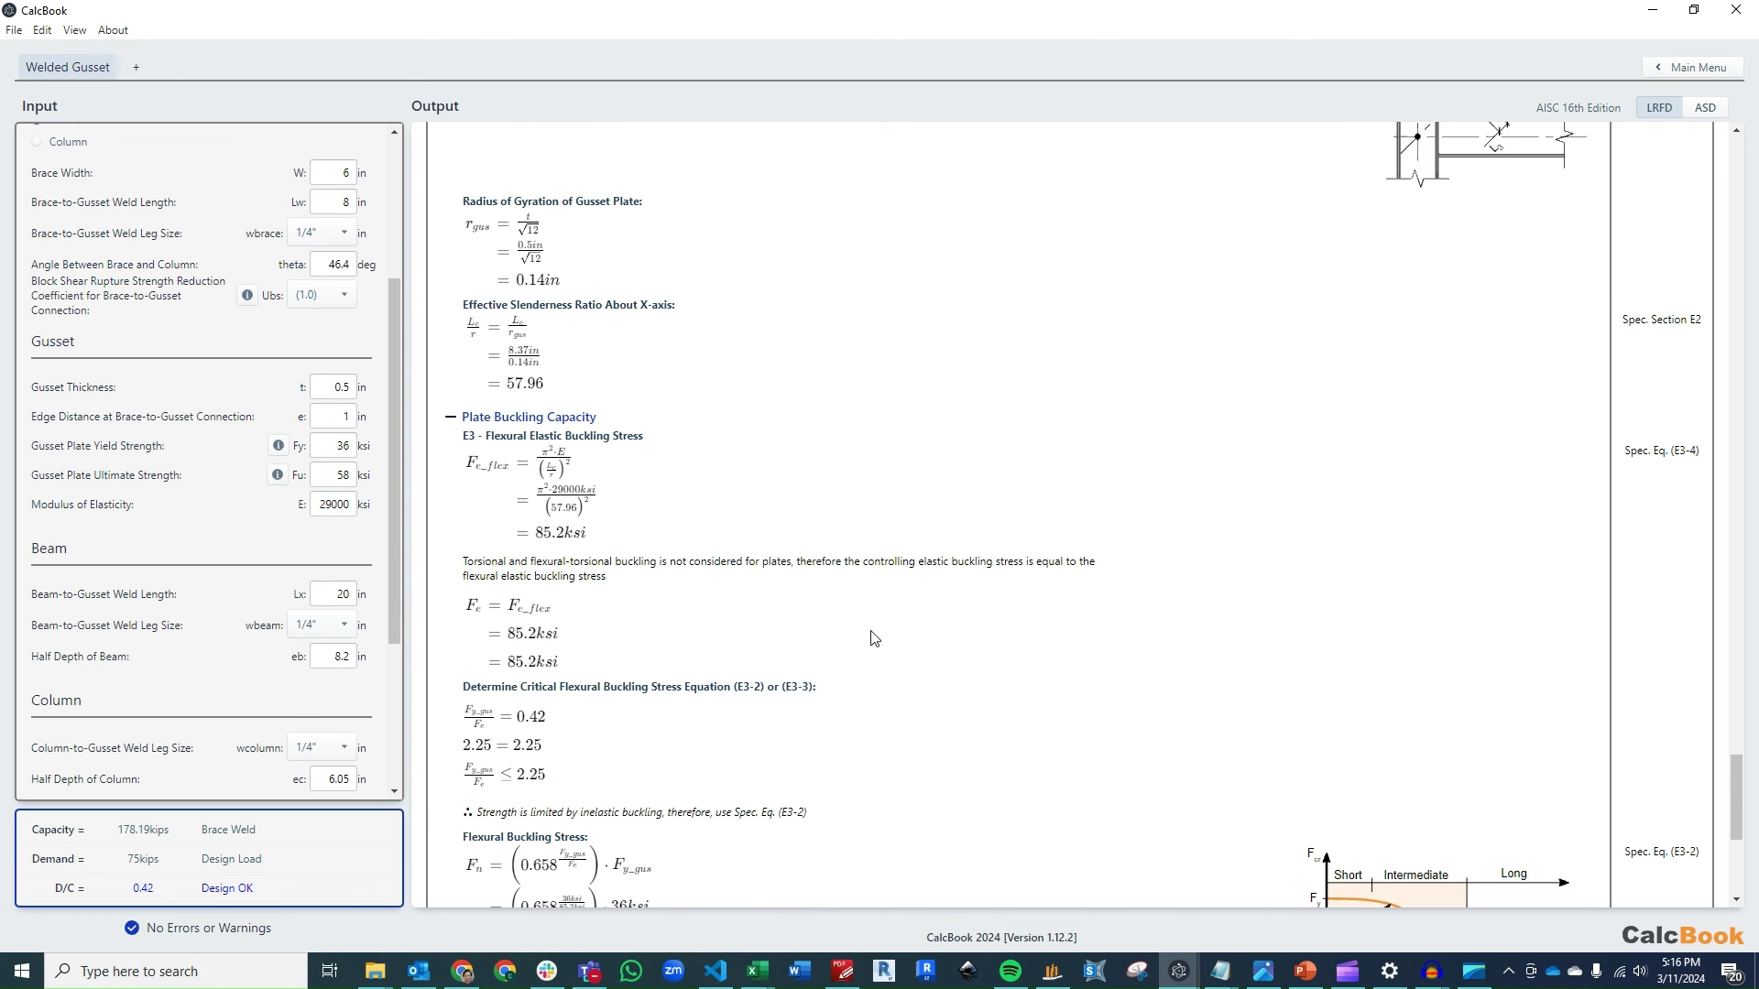
pyautogui.scroll(-2, 875, 639)
pyautogui.scroll(-1, 881, 635)
pyautogui.scroll(-2, 880, 635)
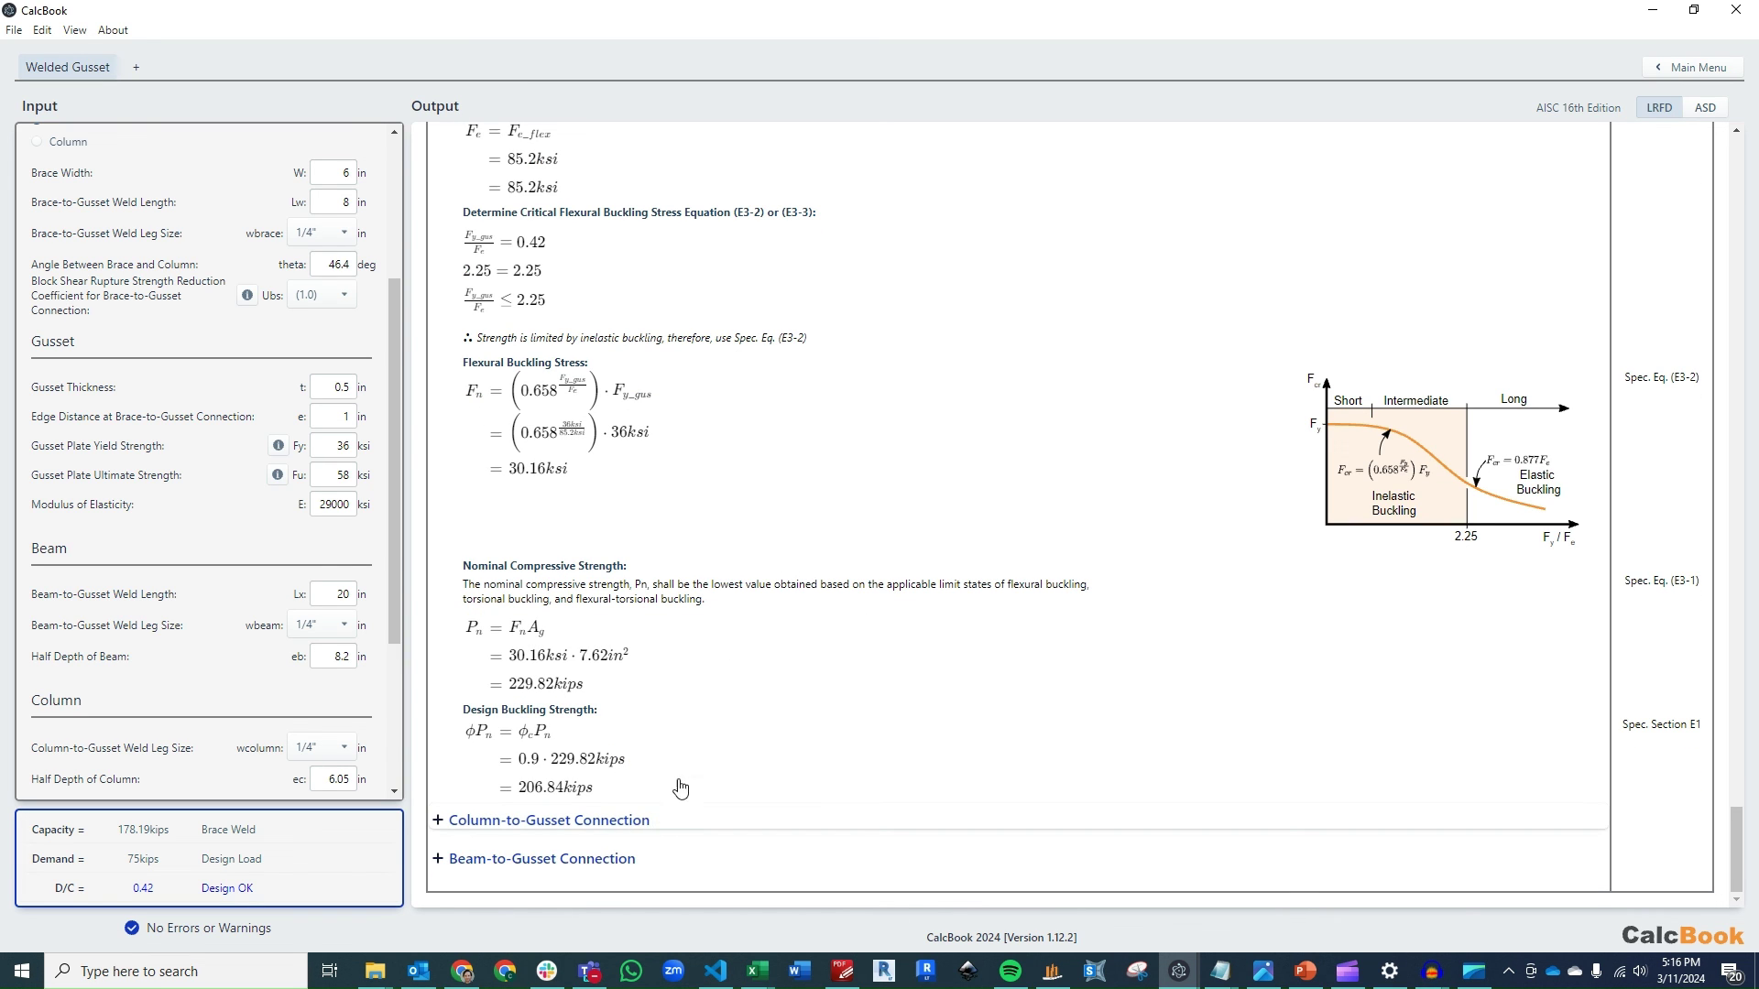
# Step: Expand the Column-to-Gusset and Beam-to-Gusset weld checks, each 5.57 kips/in design shear strength
pyautogui.click(696, 820)
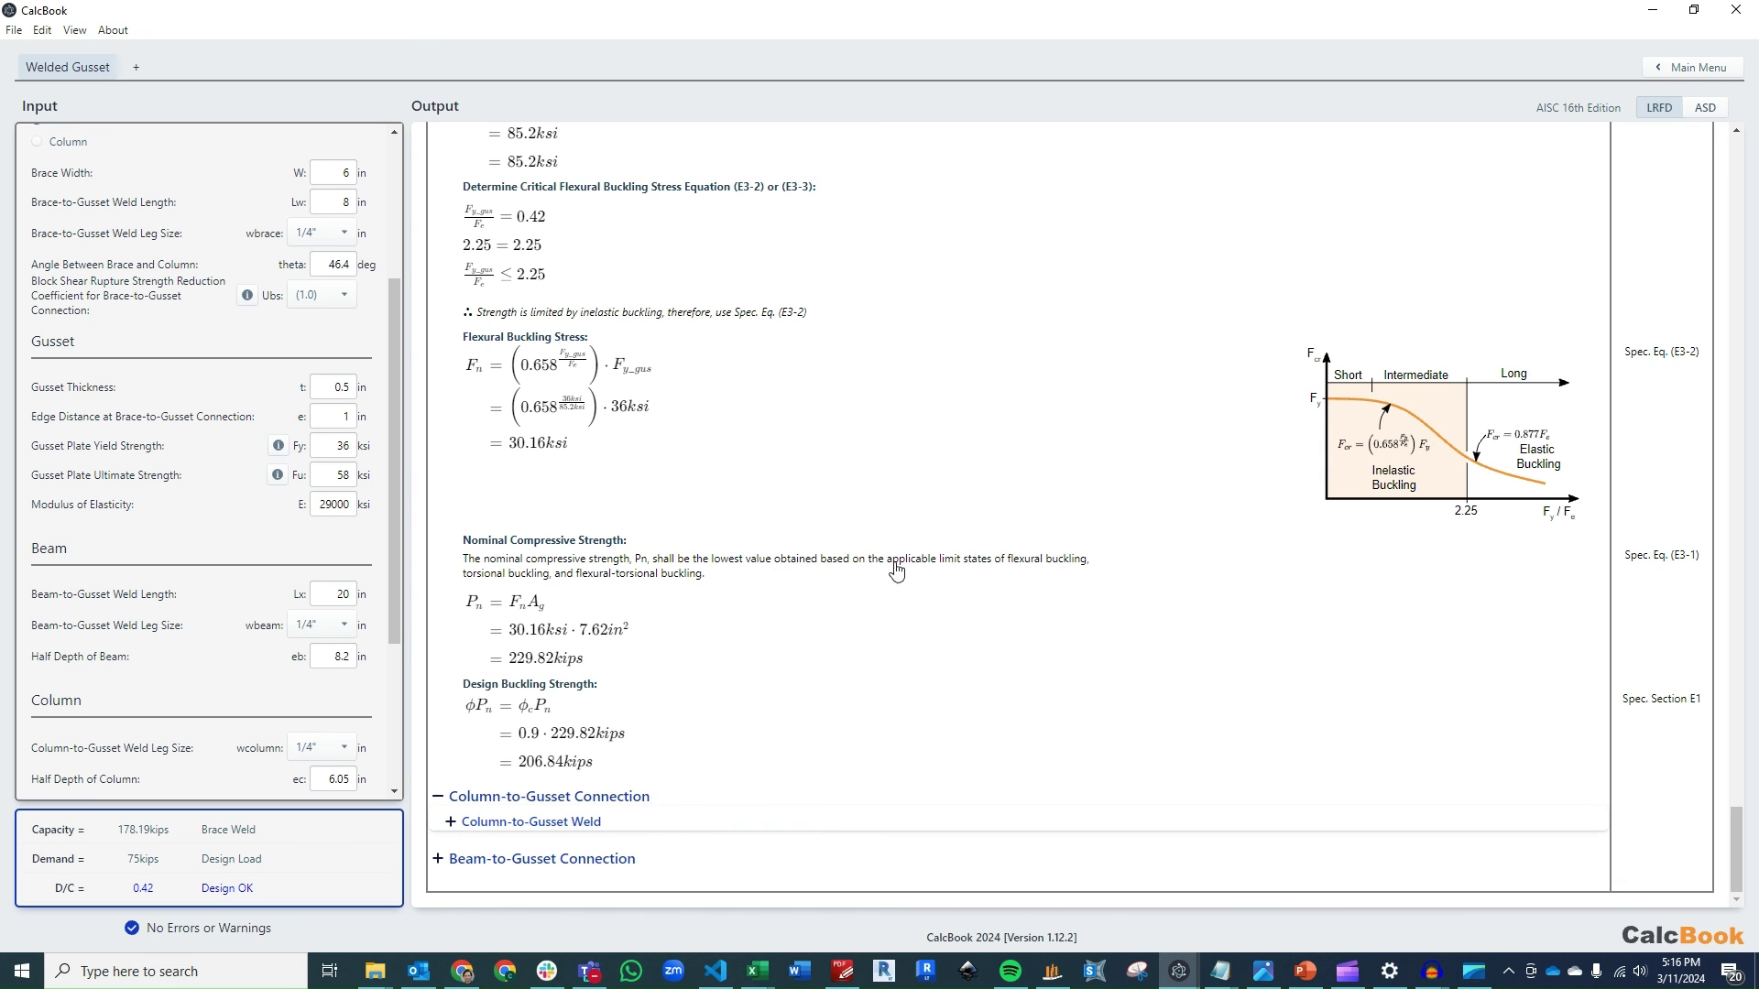
pyautogui.scroll(-2, 906, 561)
pyautogui.scroll(-2, 909, 563)
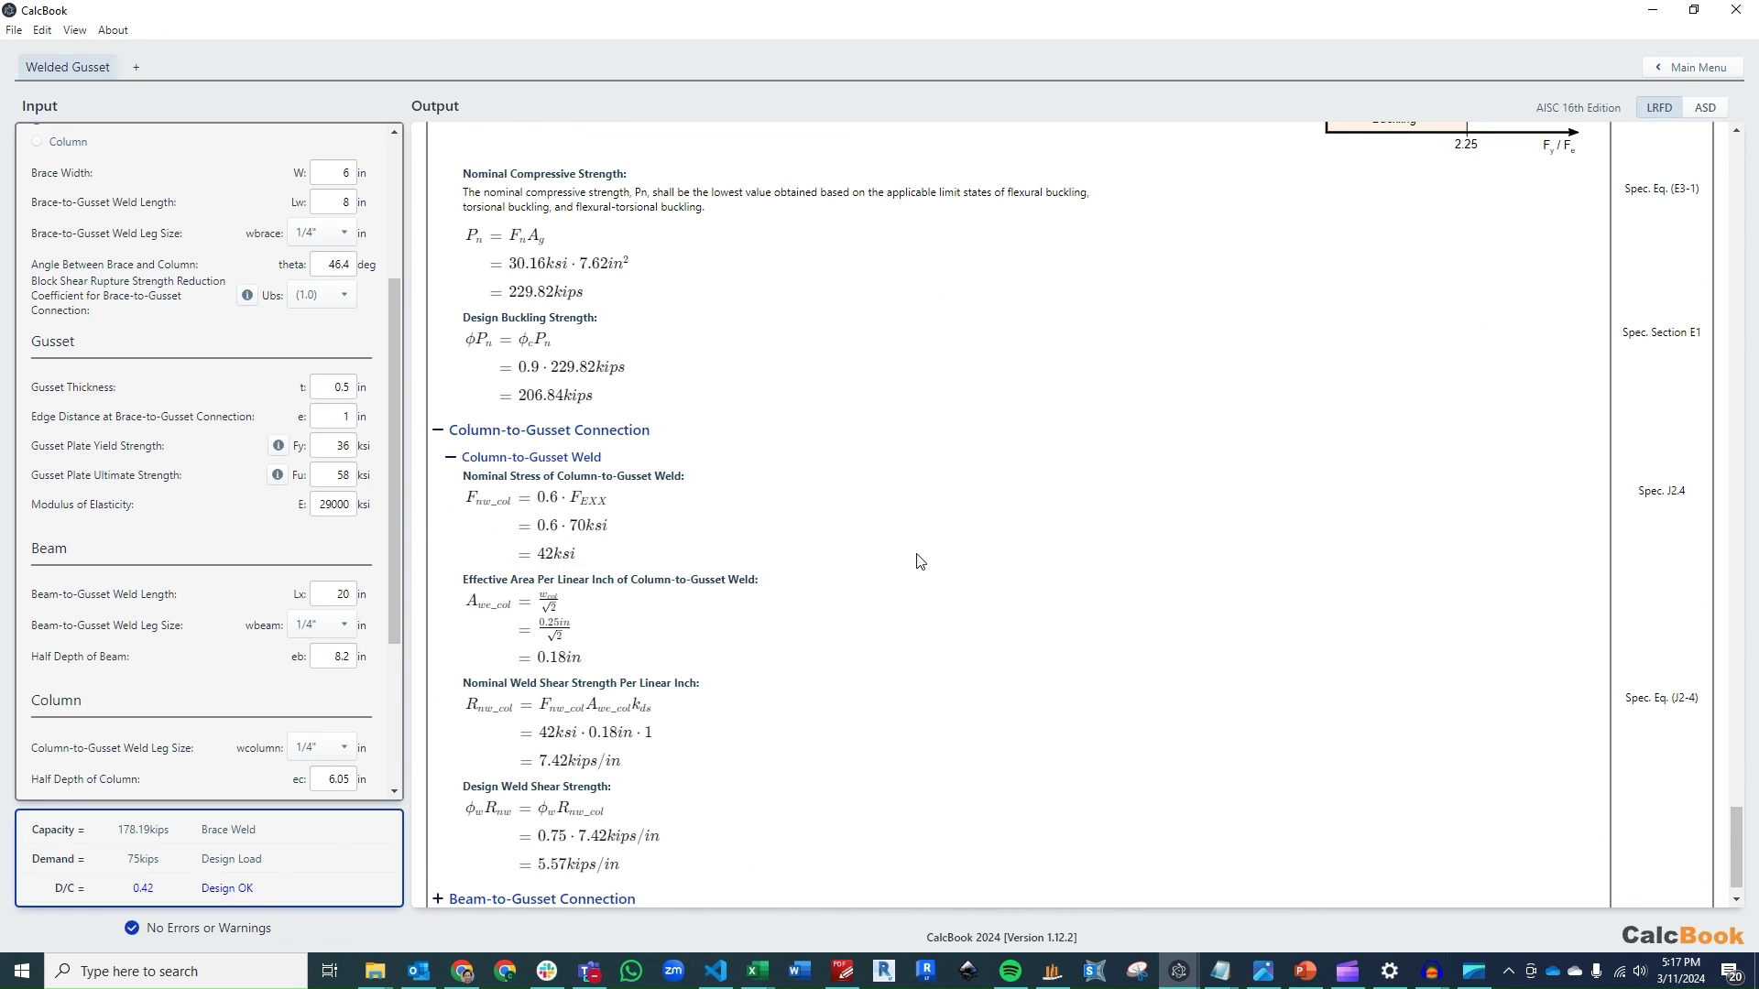
pyautogui.scroll(-1, 919, 560)
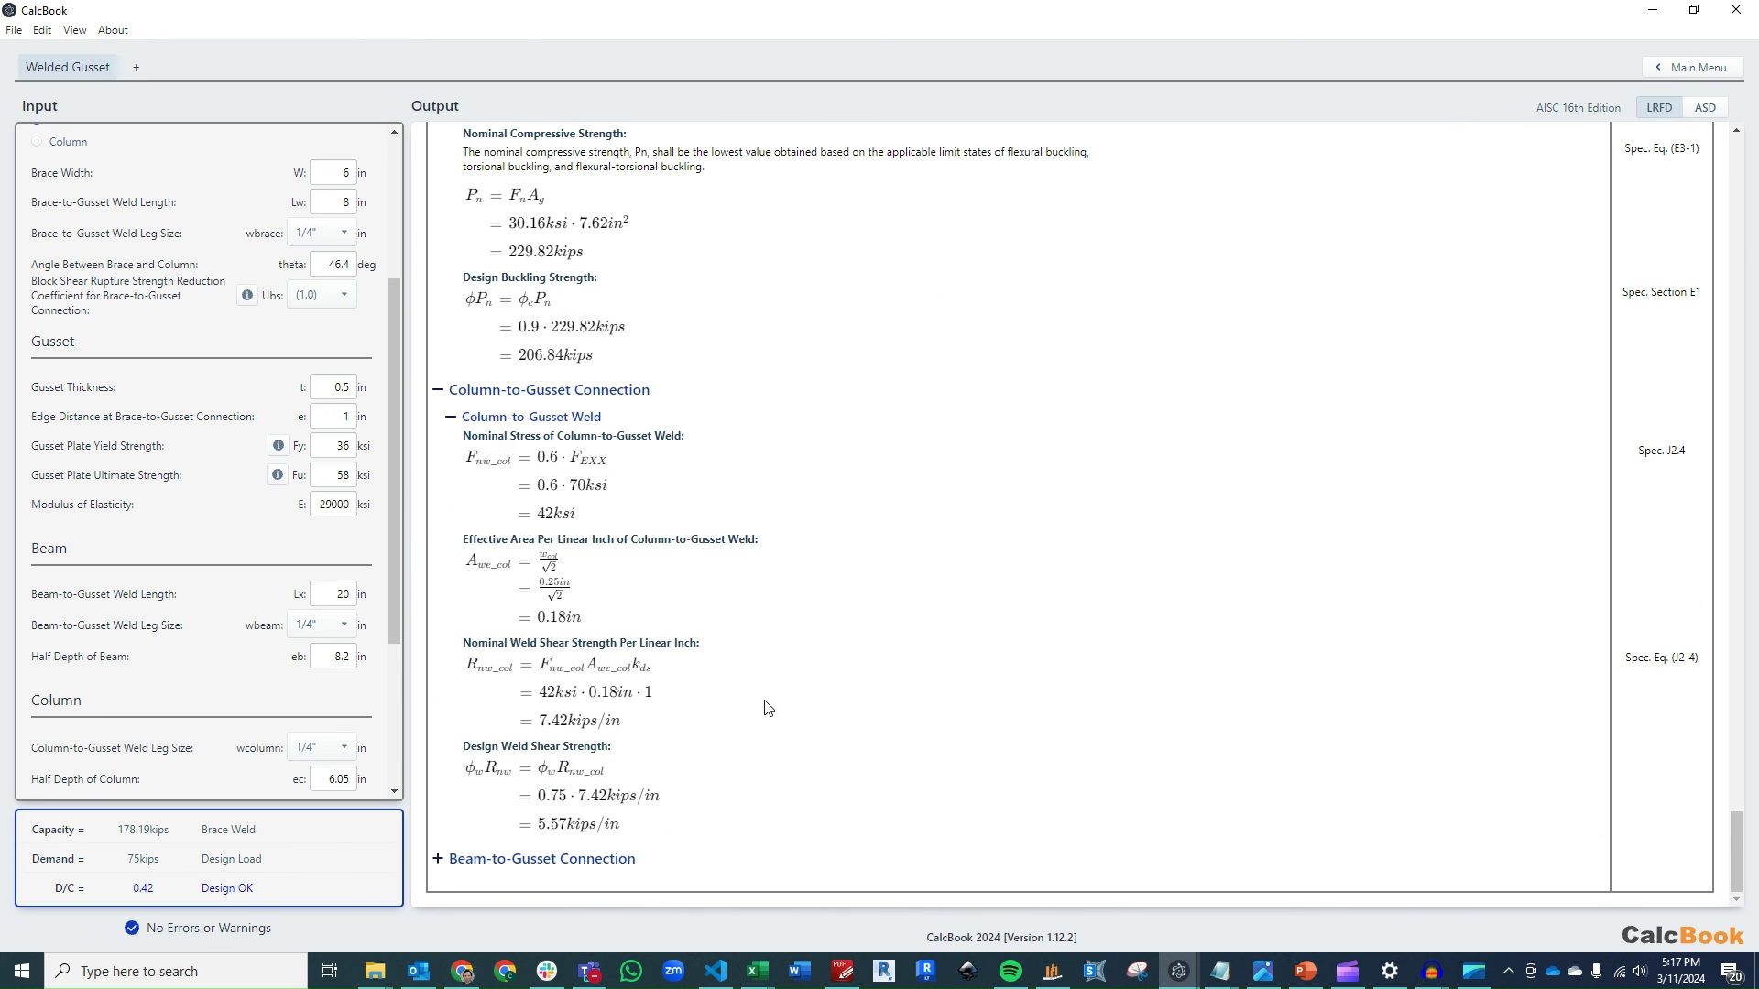
pyautogui.click(629, 858)
pyautogui.scroll(-1, 818, 644)
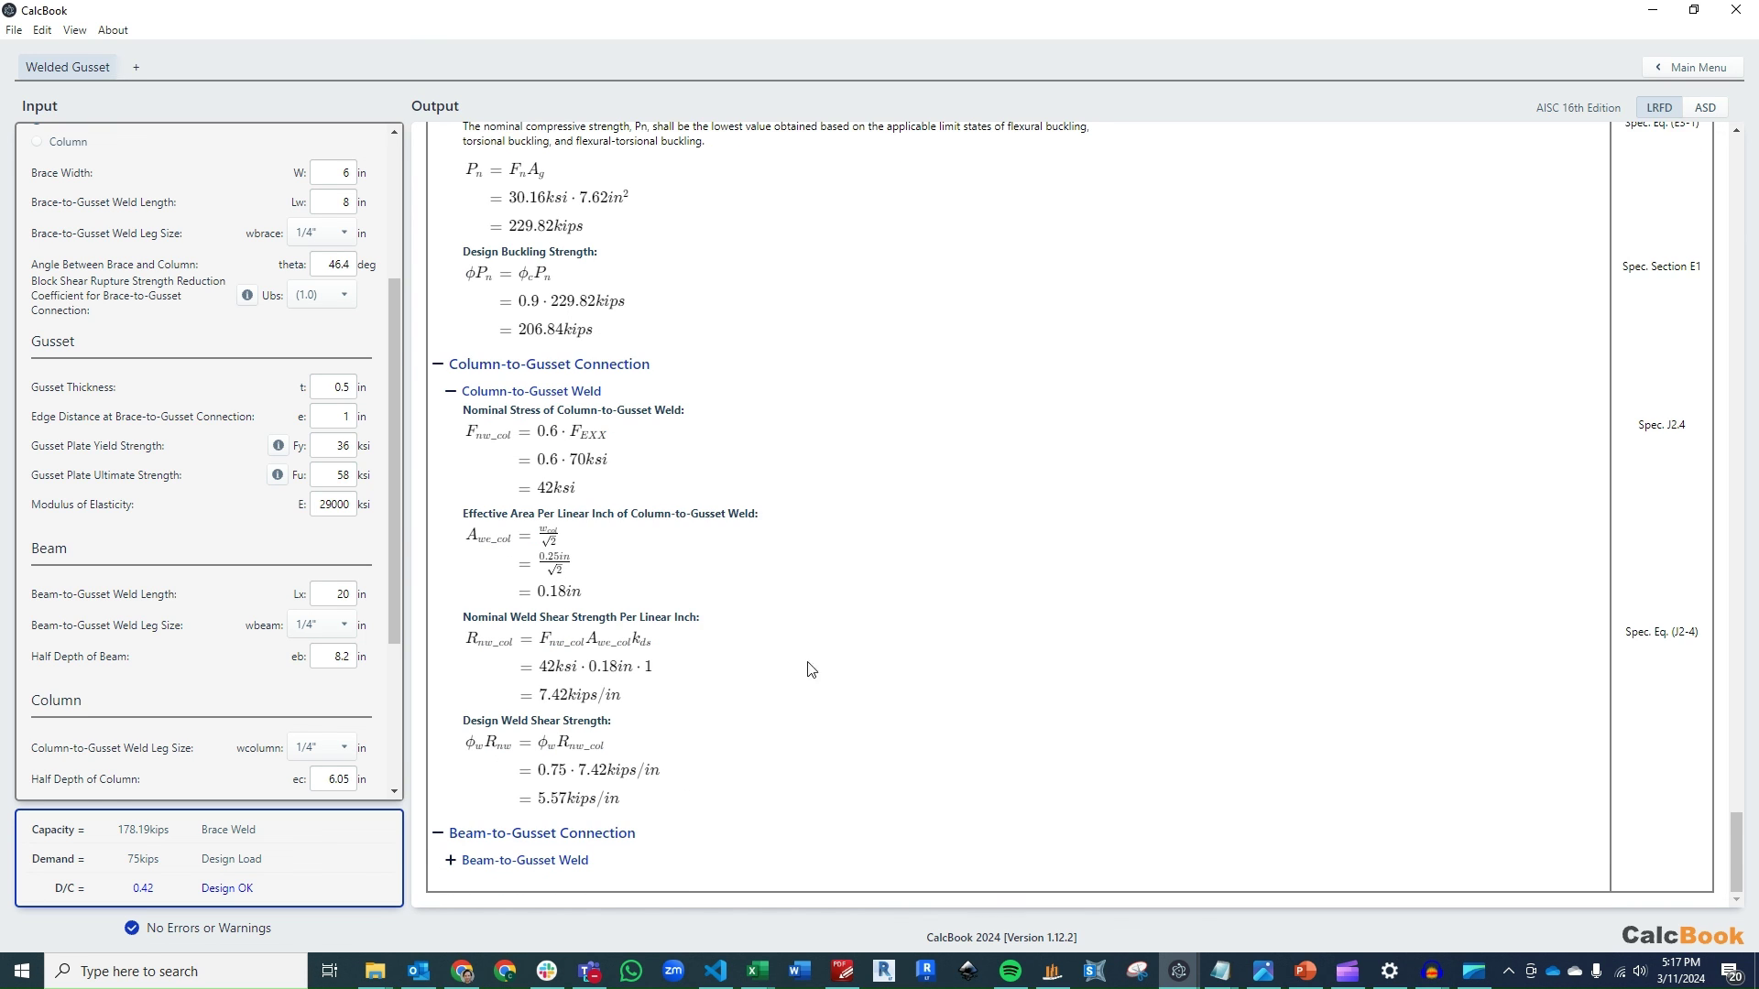
pyautogui.click(679, 864)
pyautogui.scroll(-5, 841, 654)
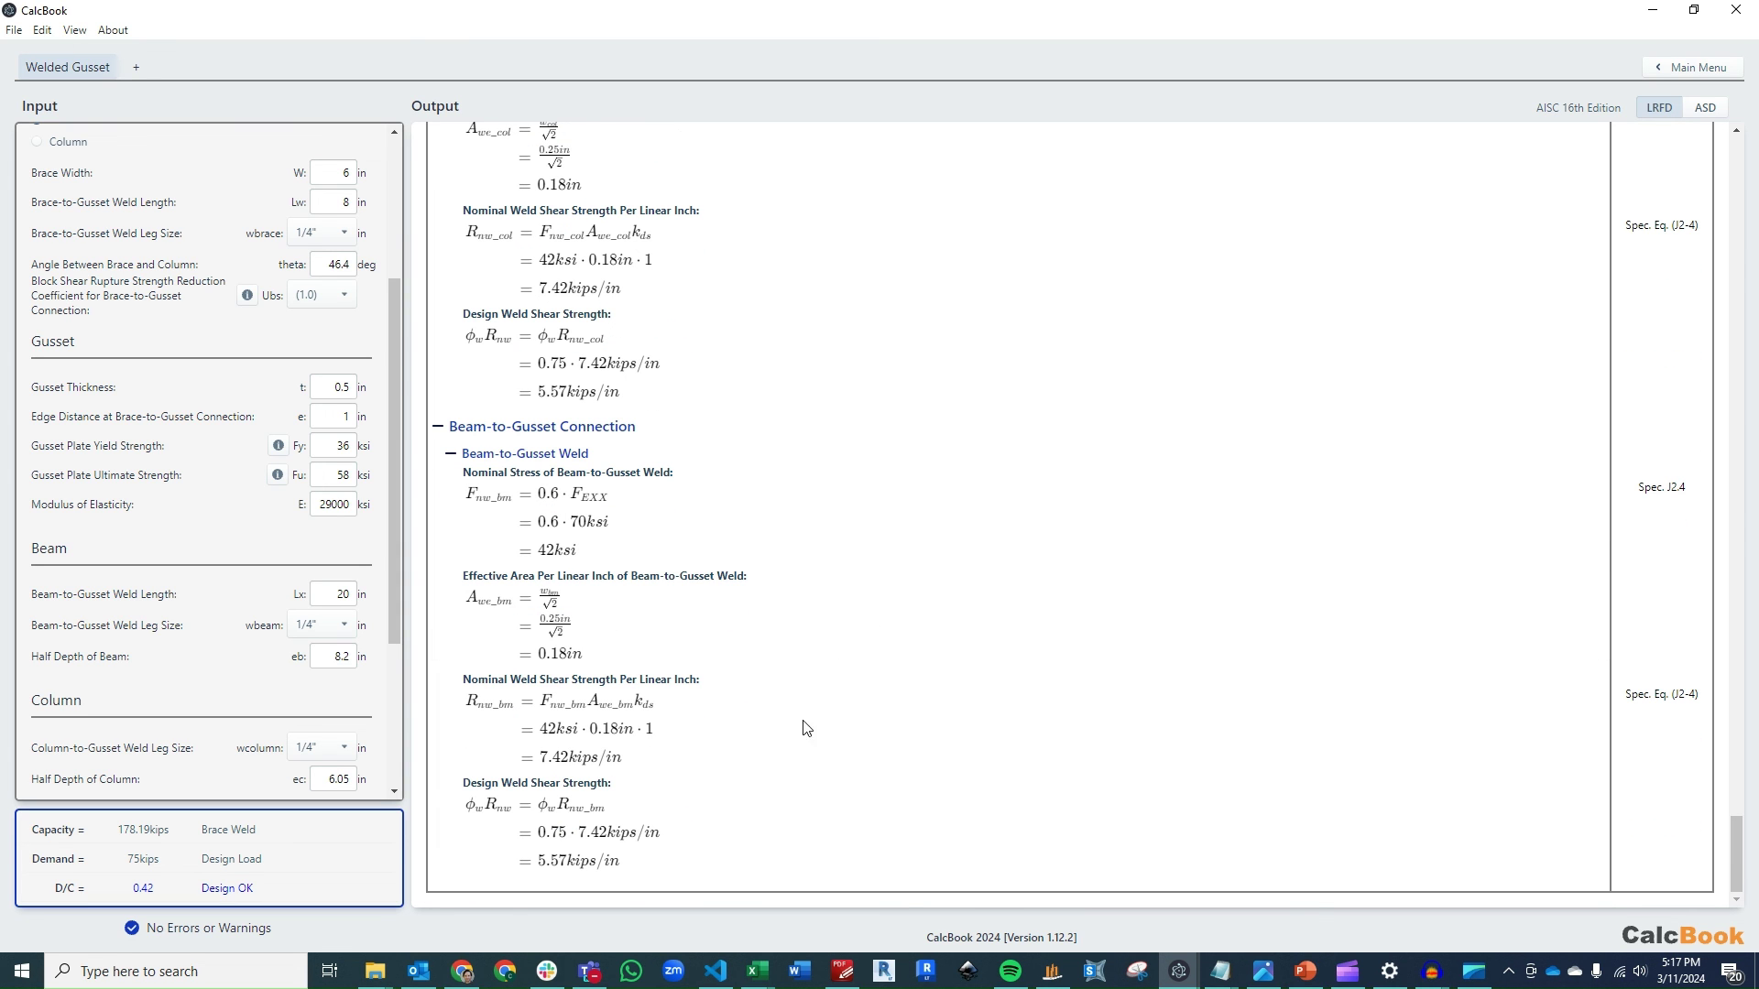
pyautogui.moveTo(200, 829); pyautogui.dragTo(268, 830)
pyautogui.click(271, 835)
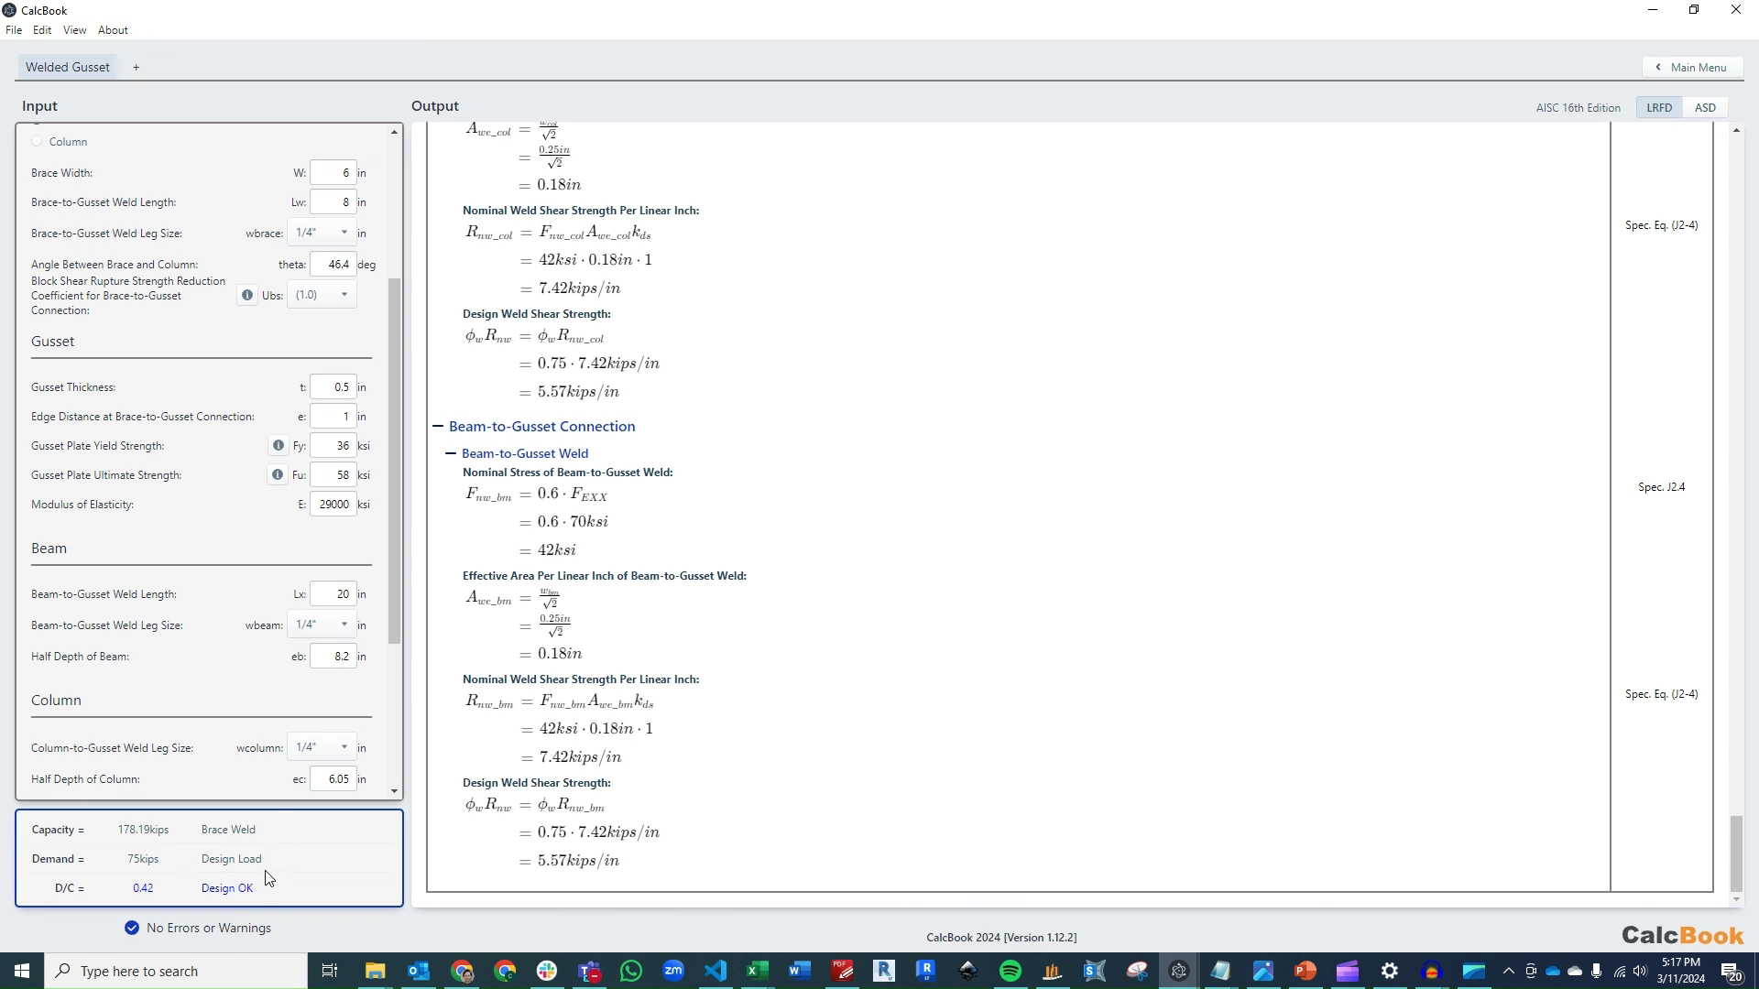